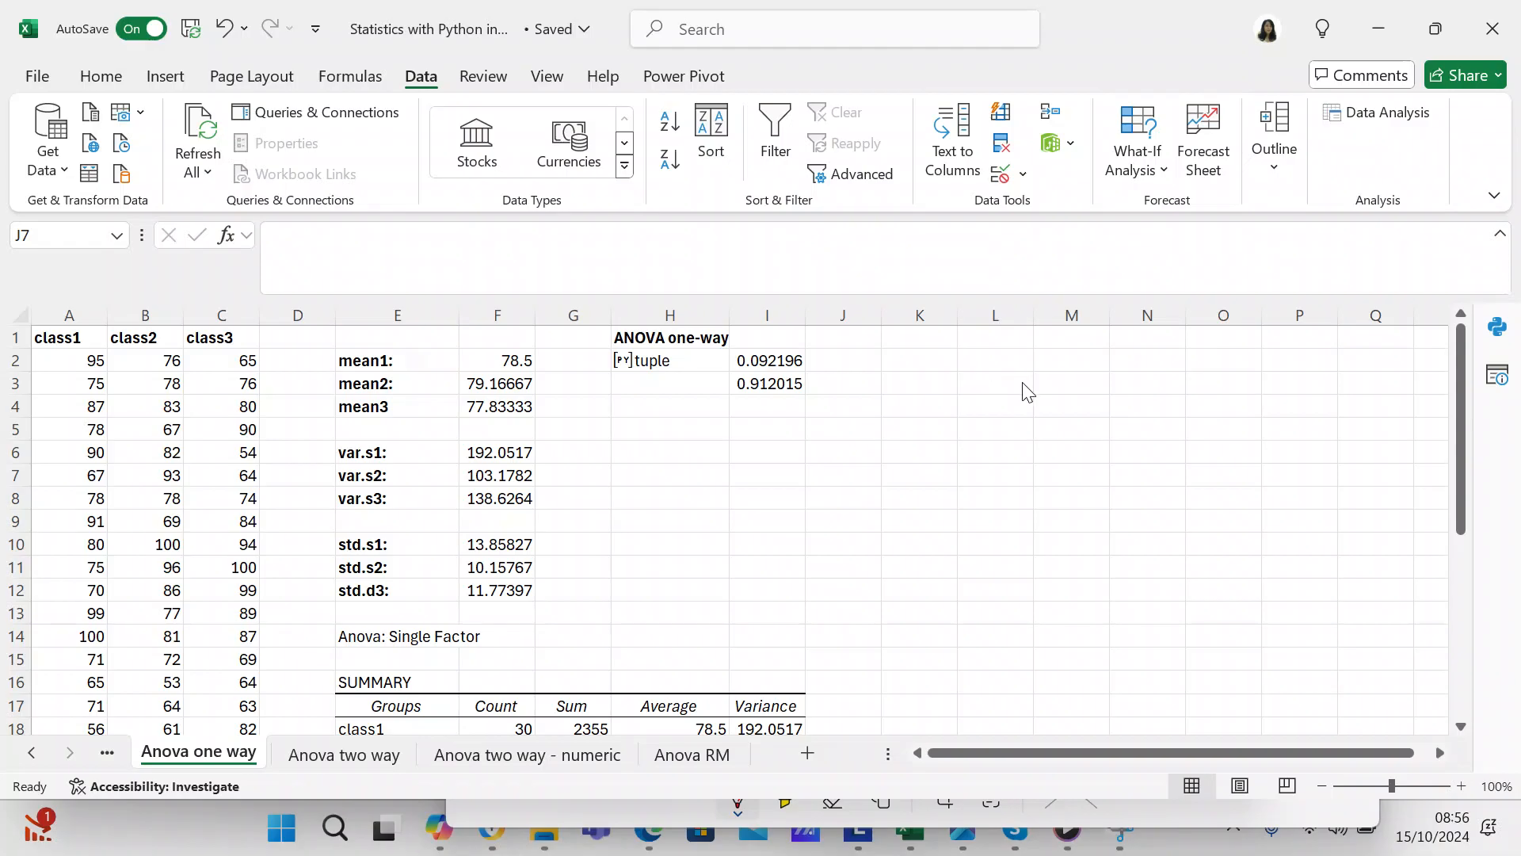
Examine the scores of class1, class2 and class3 and the variance and standard deviation formulas for class1
left_click(1444, 455)
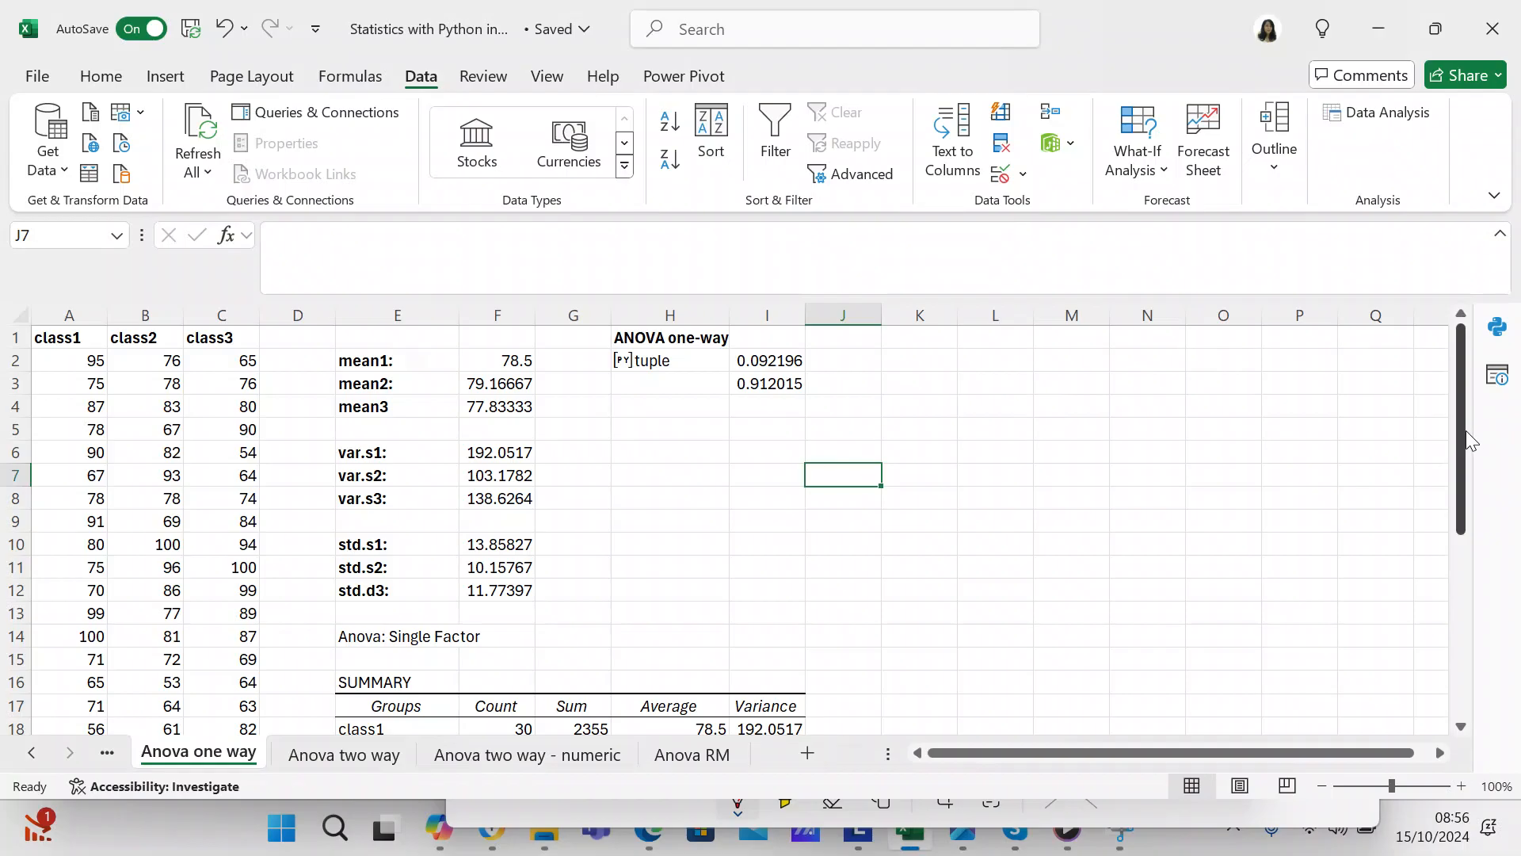
left_click_drag(1470, 440, 1472, 347)
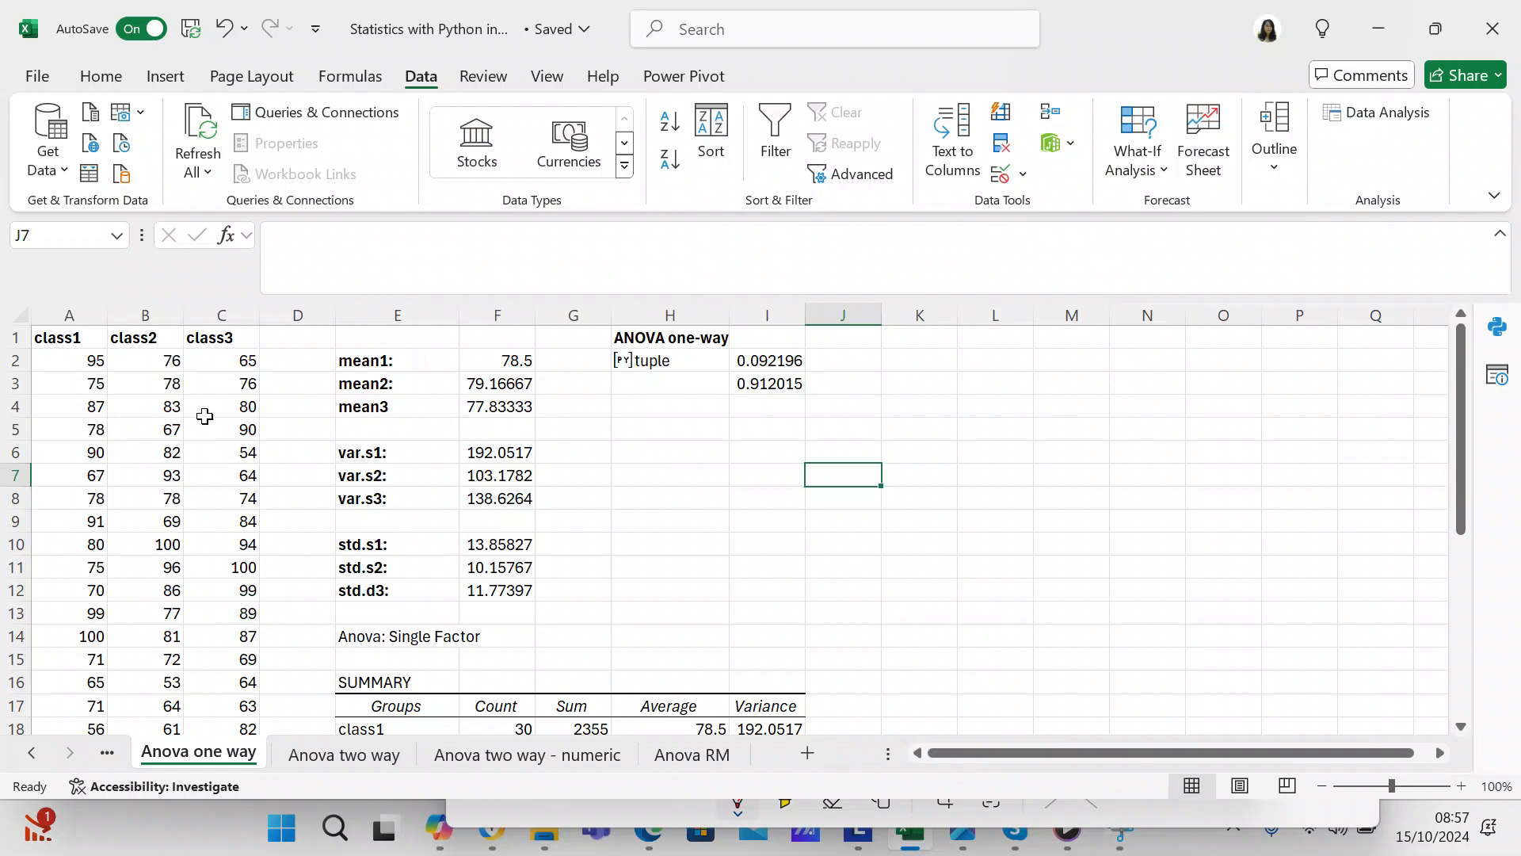
left_click(96, 381)
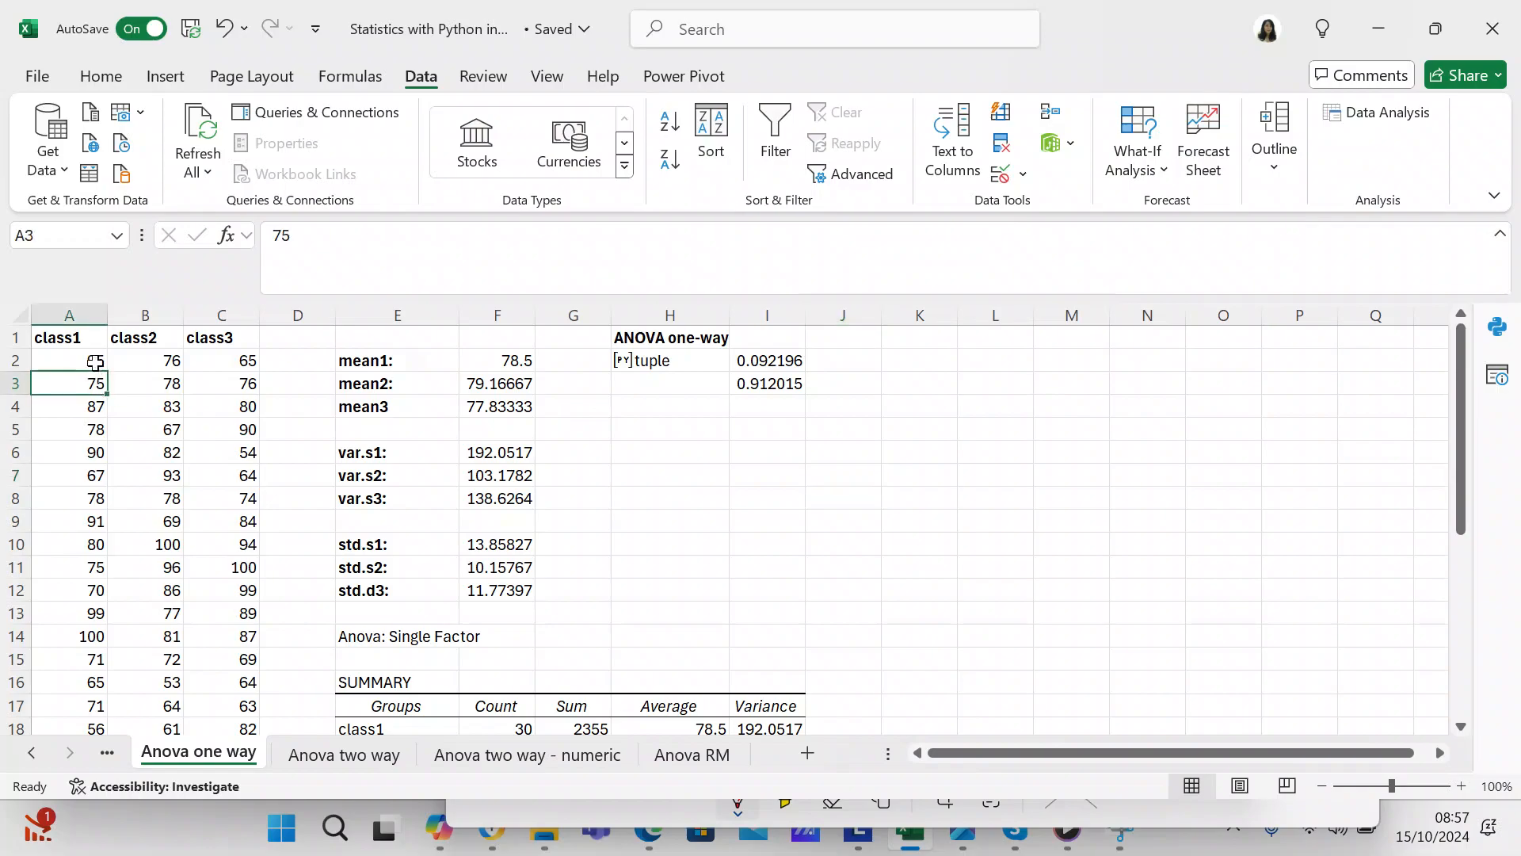
left_click(95, 361)
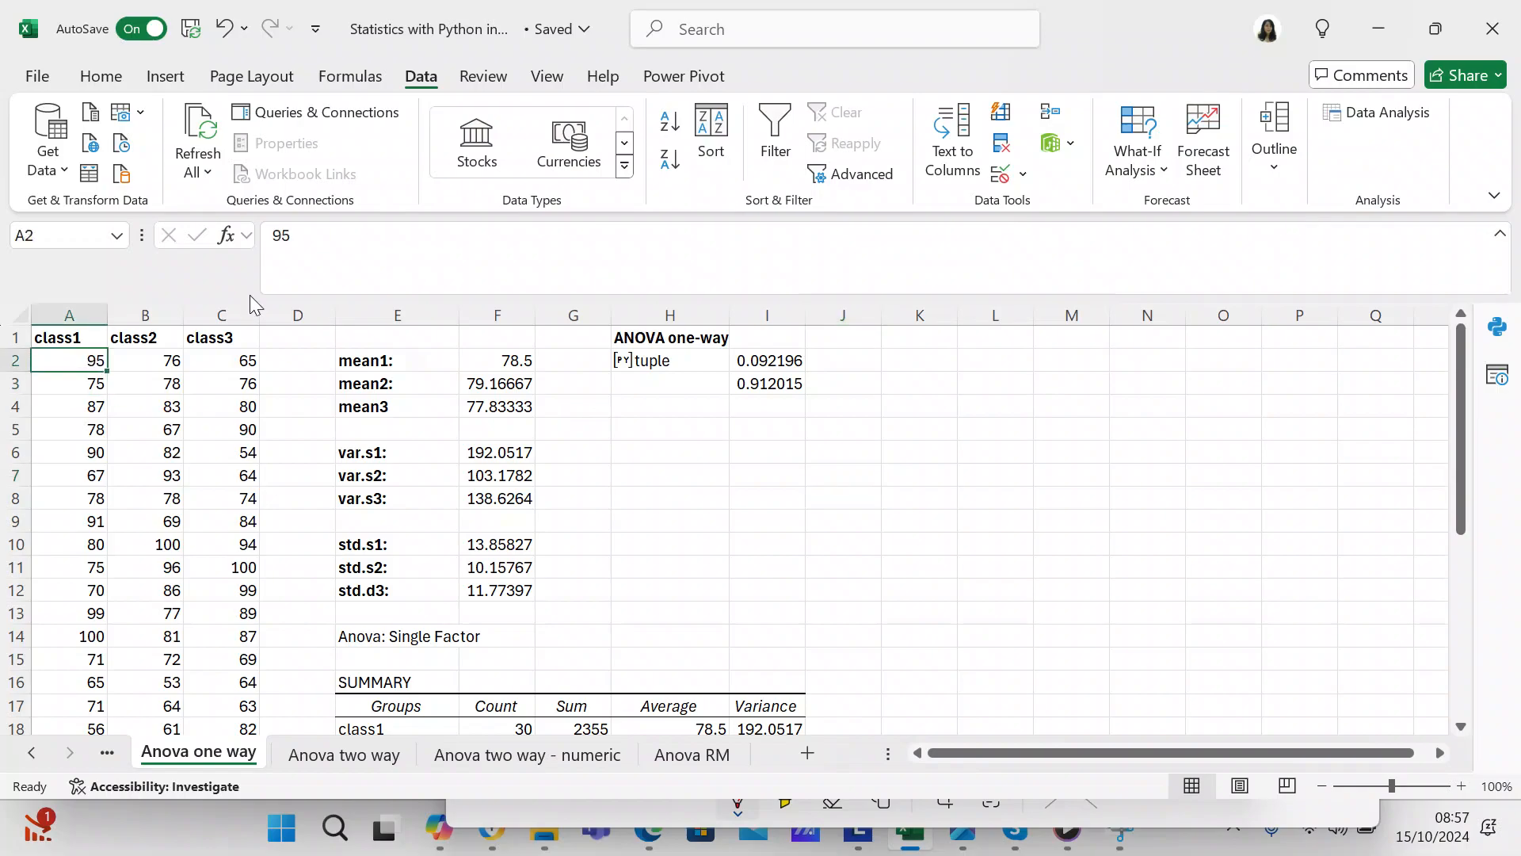
left_click(181, 363)
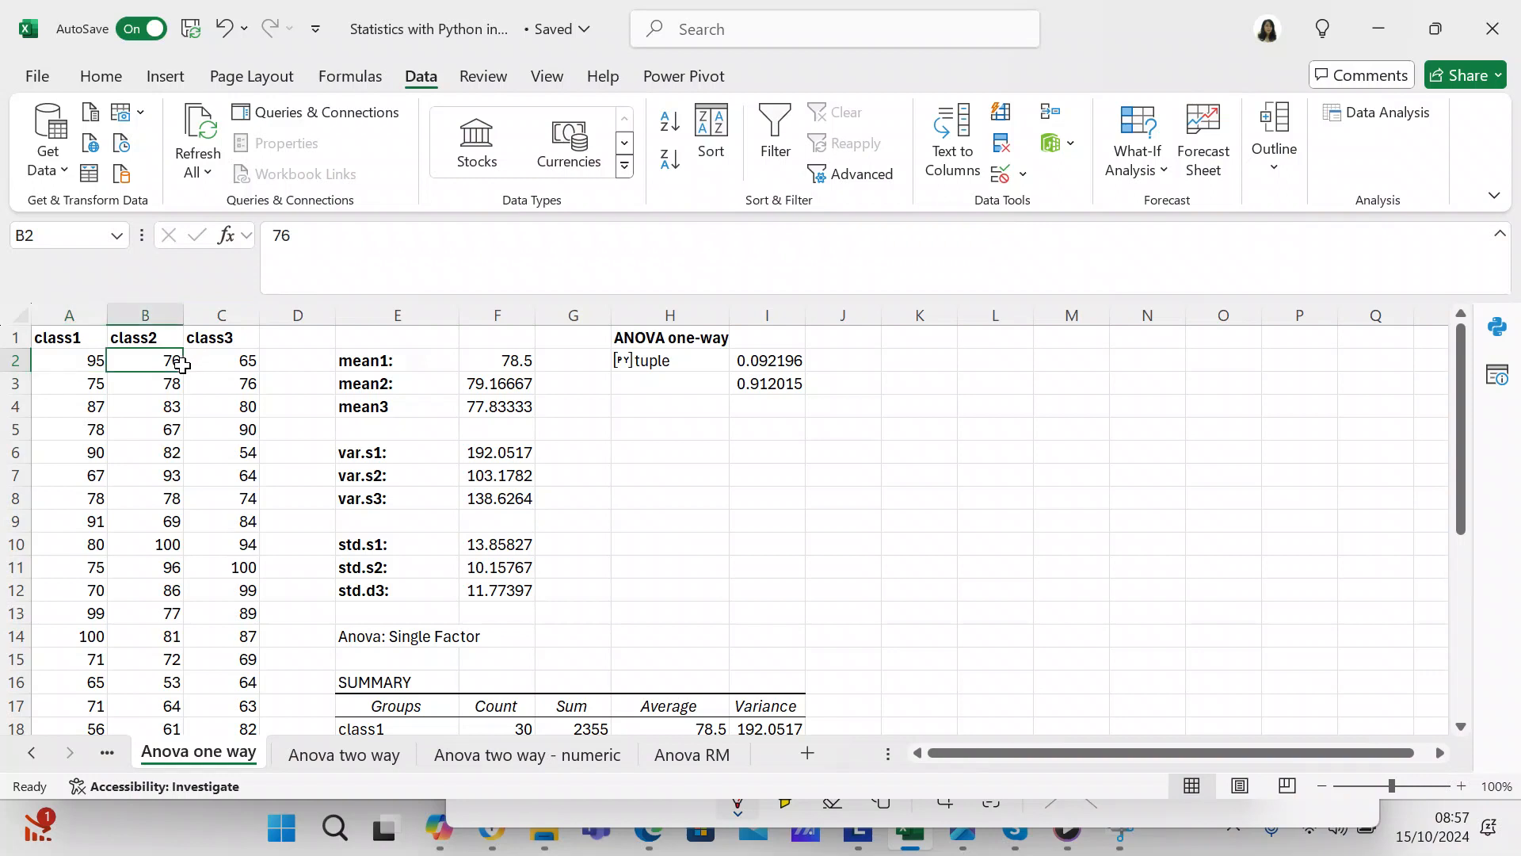
left_click(230, 362)
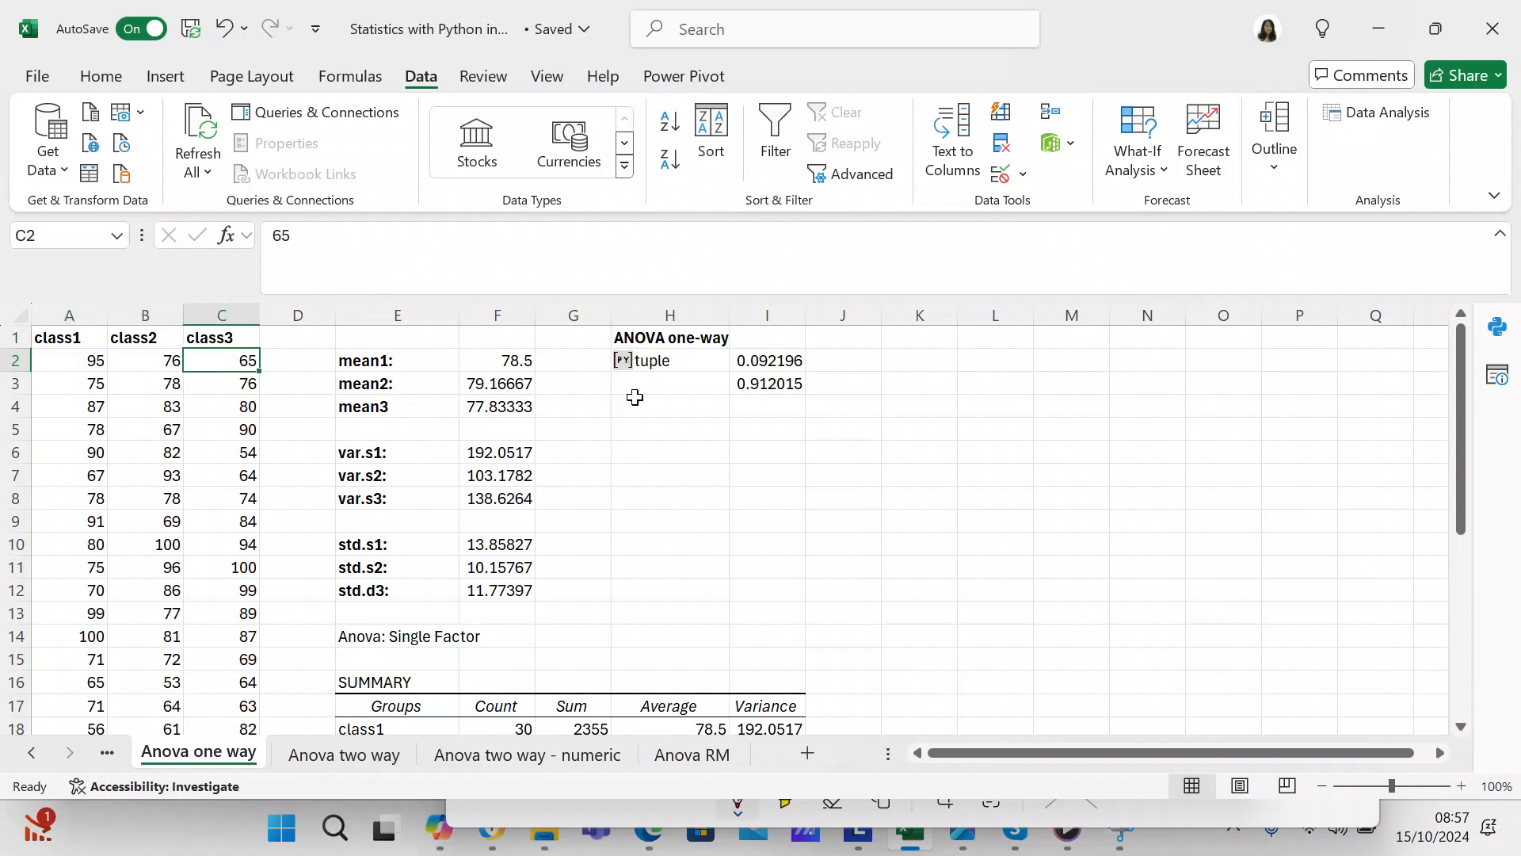
left_click(637, 445)
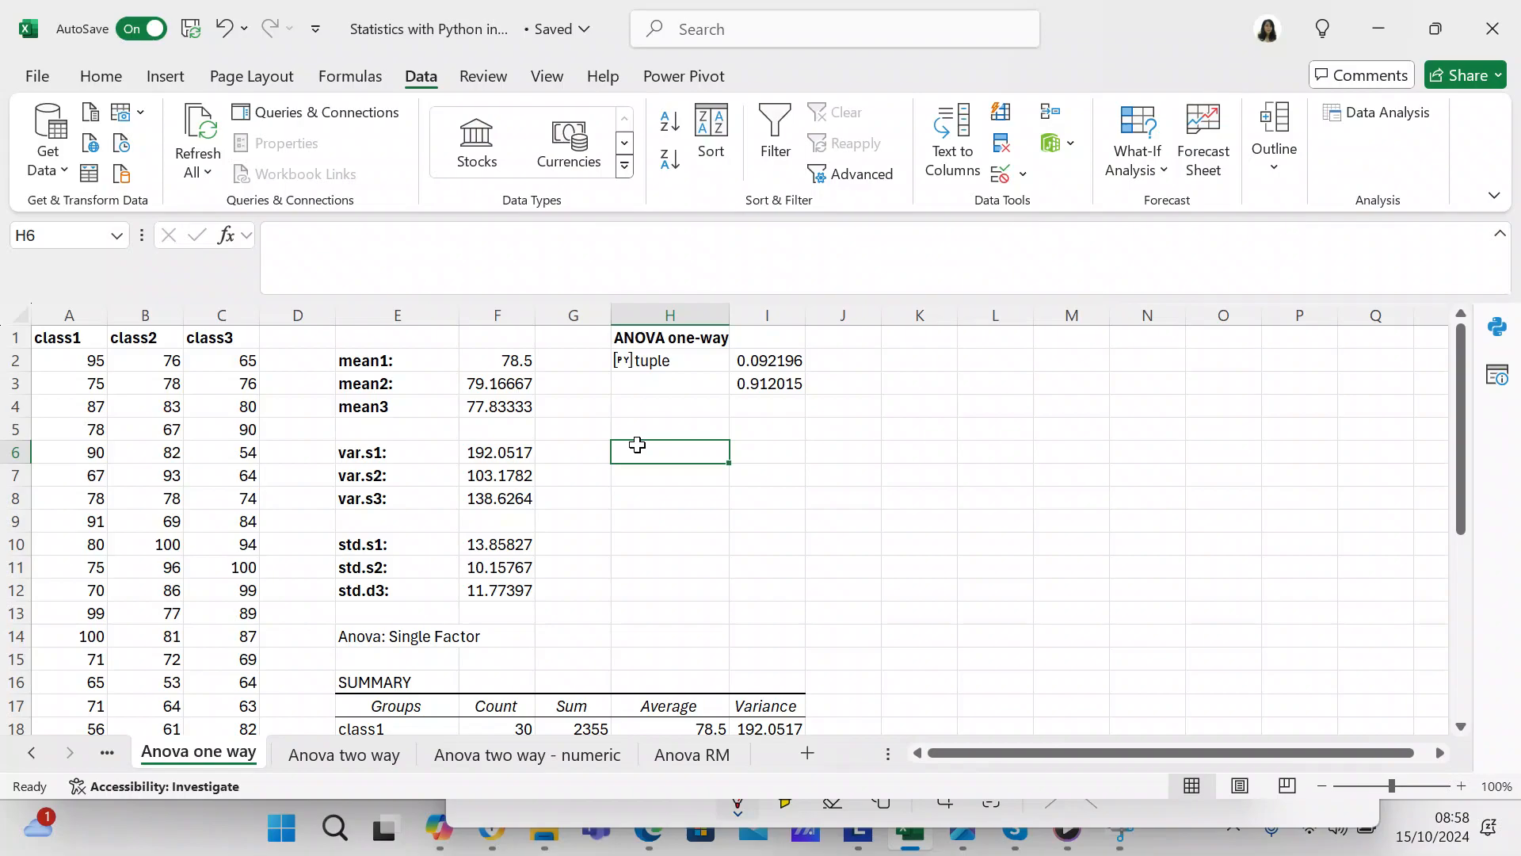
left_click(530, 451)
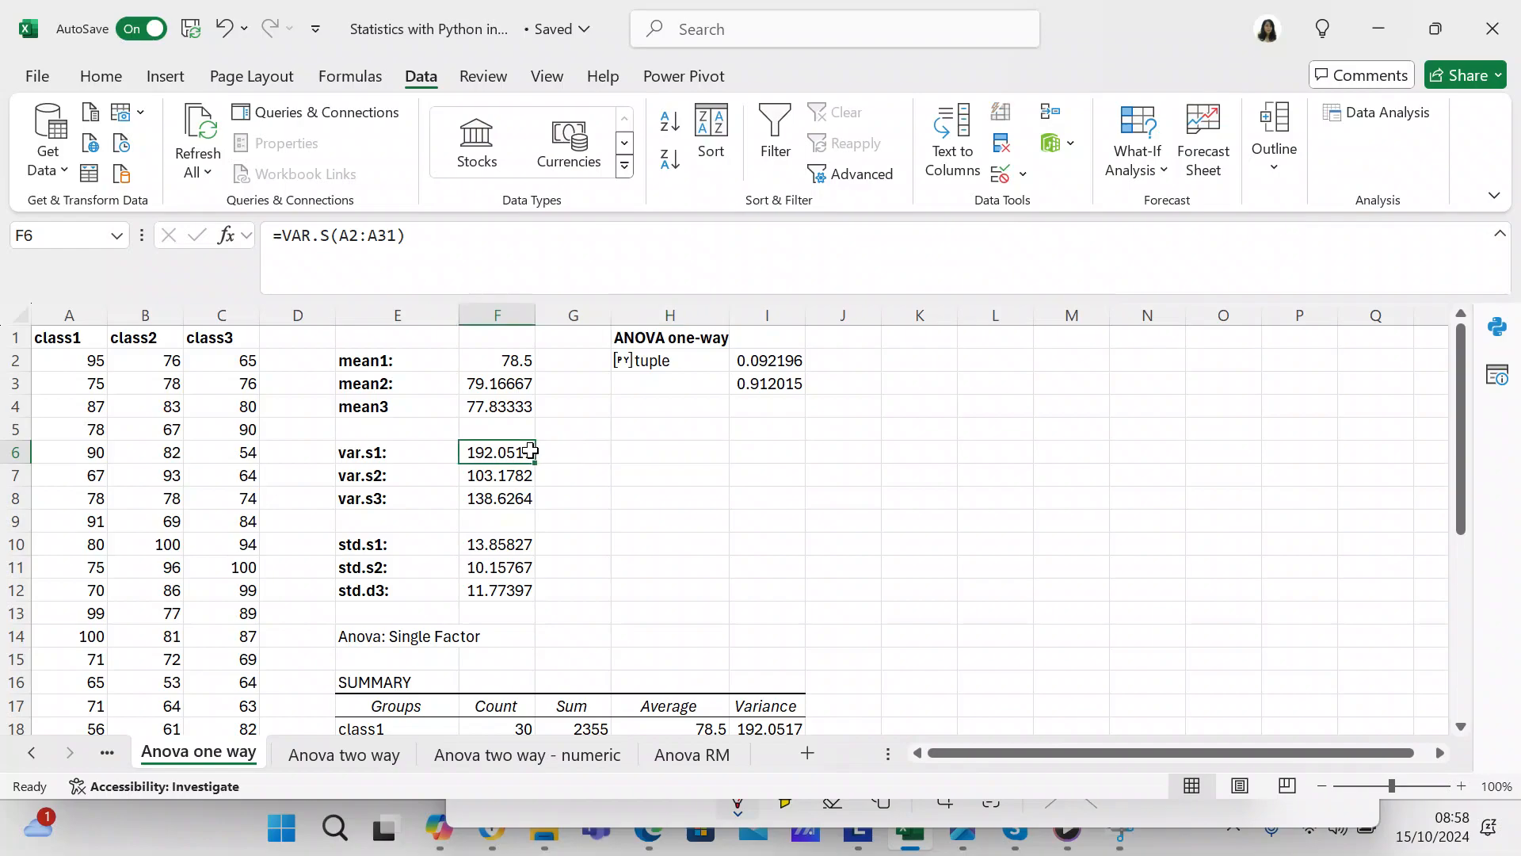
left_click(507, 548)
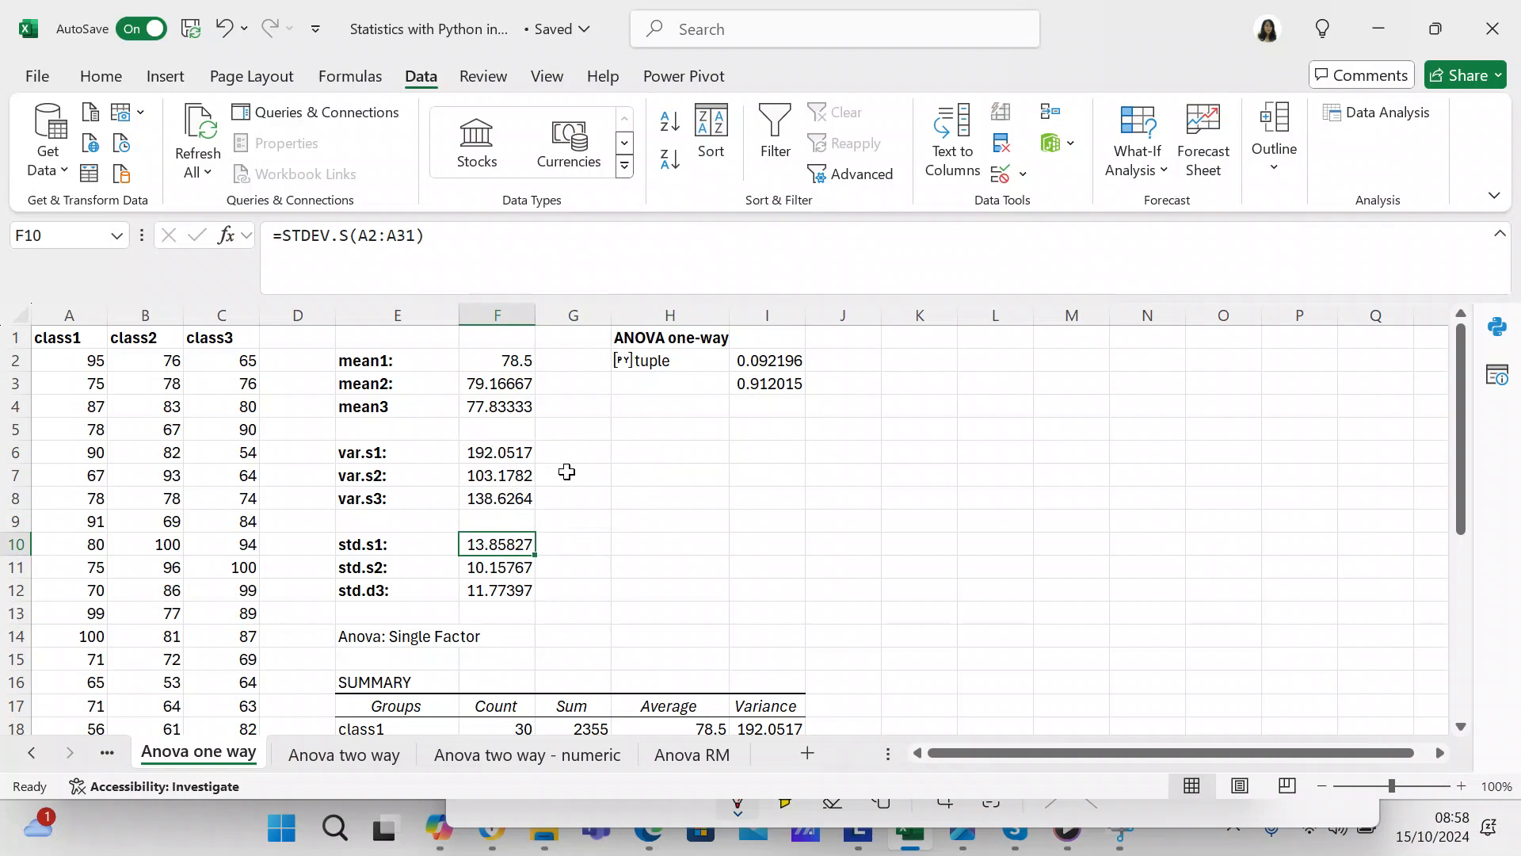
left_click(591, 450)
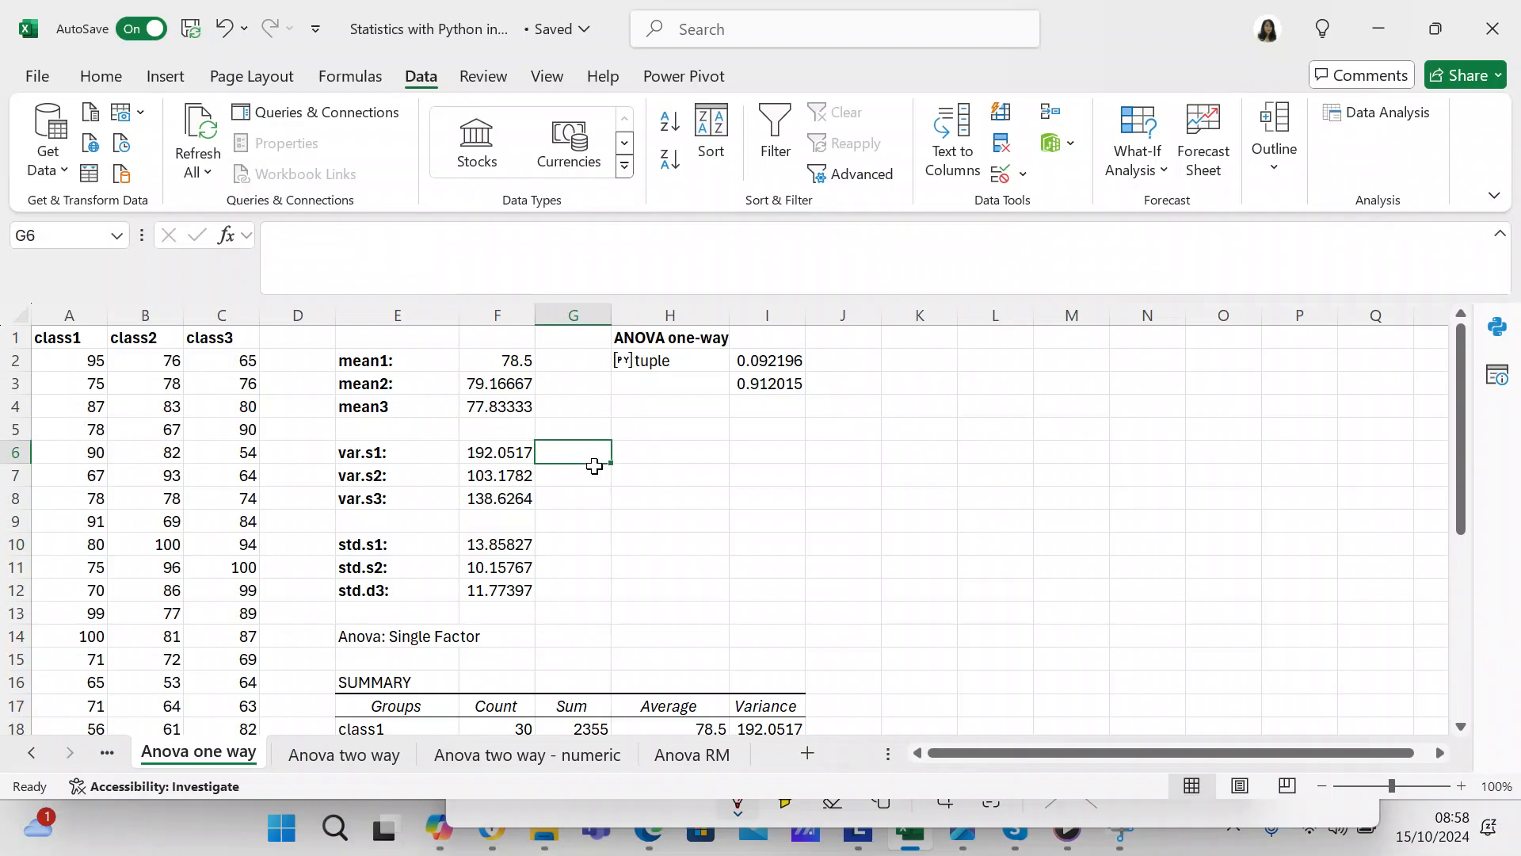
Inspect the full Python code of the one-way ANOVA in cell H2, through to the returned f_stat and pv
left_click(666, 361)
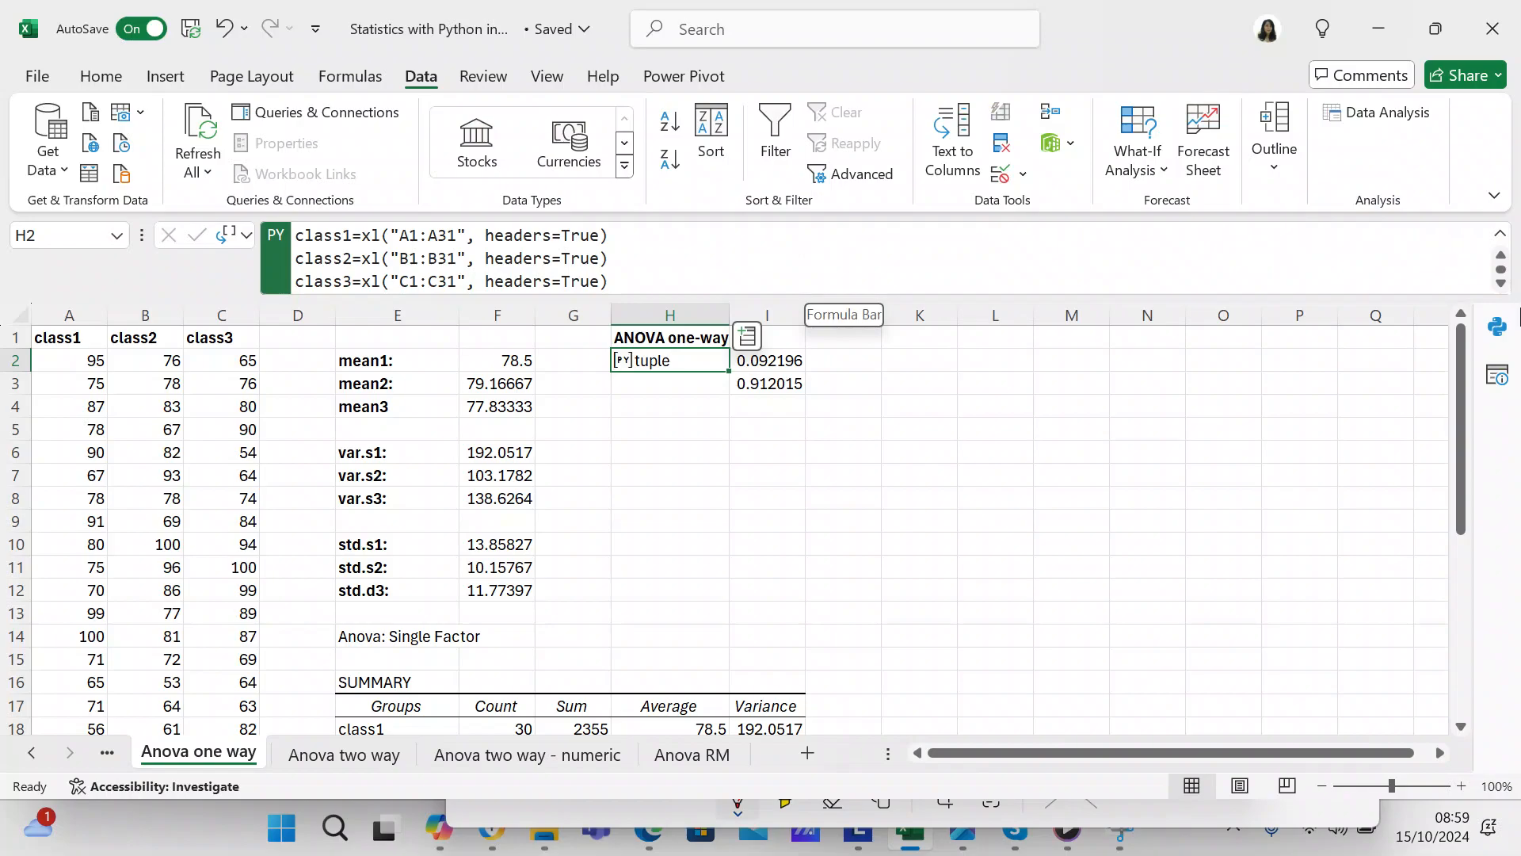
left_click(1501, 283)
left_click(1501, 283)
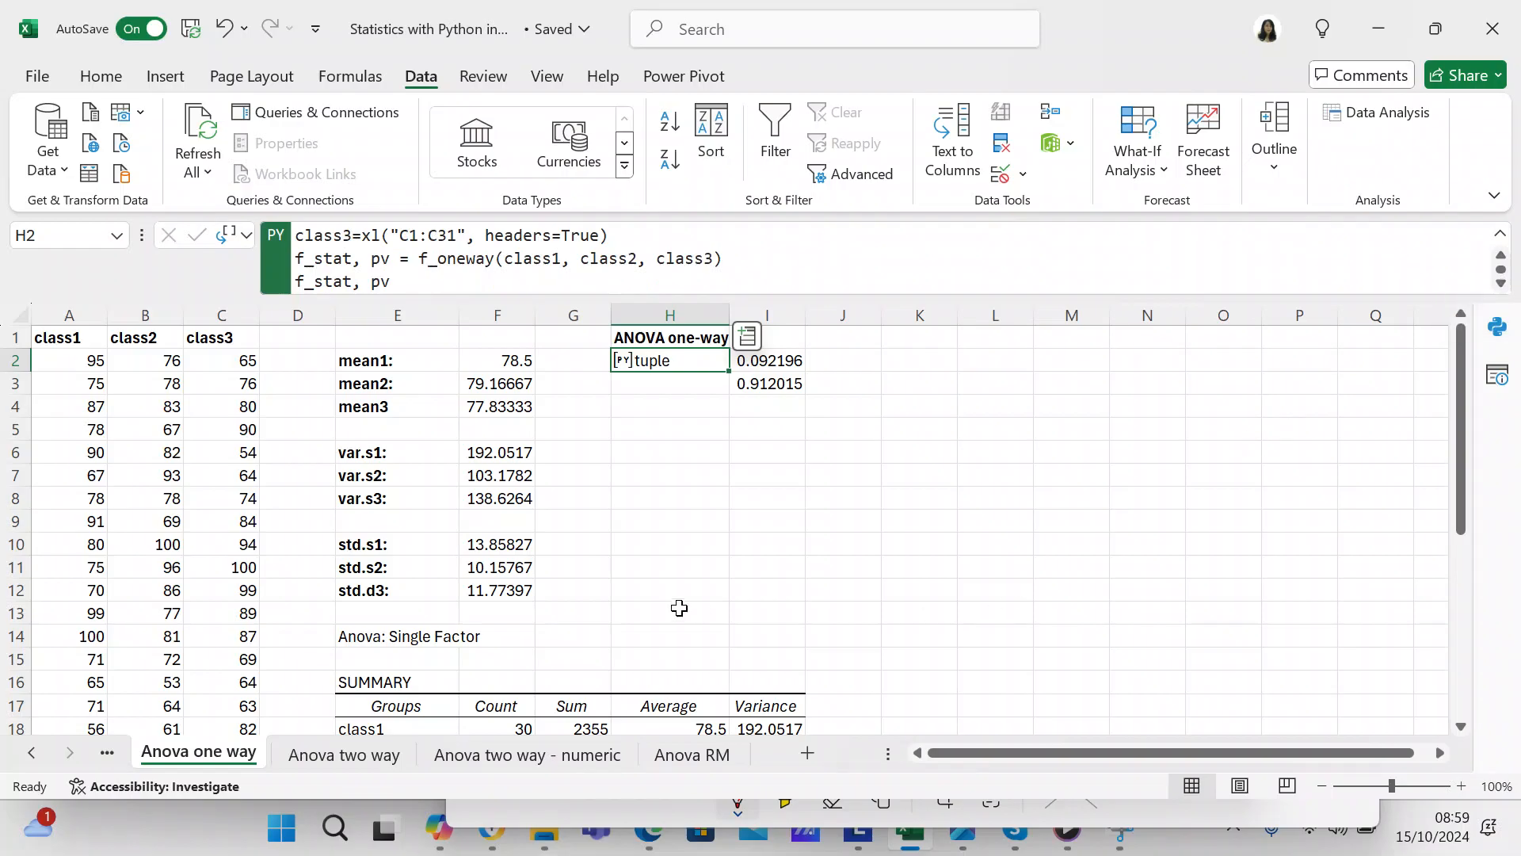
Inspect the scipy and statsmodels import code in cells A2 and A3 of the Import libraries sheet
left_click(33, 754)
left_click(32, 754)
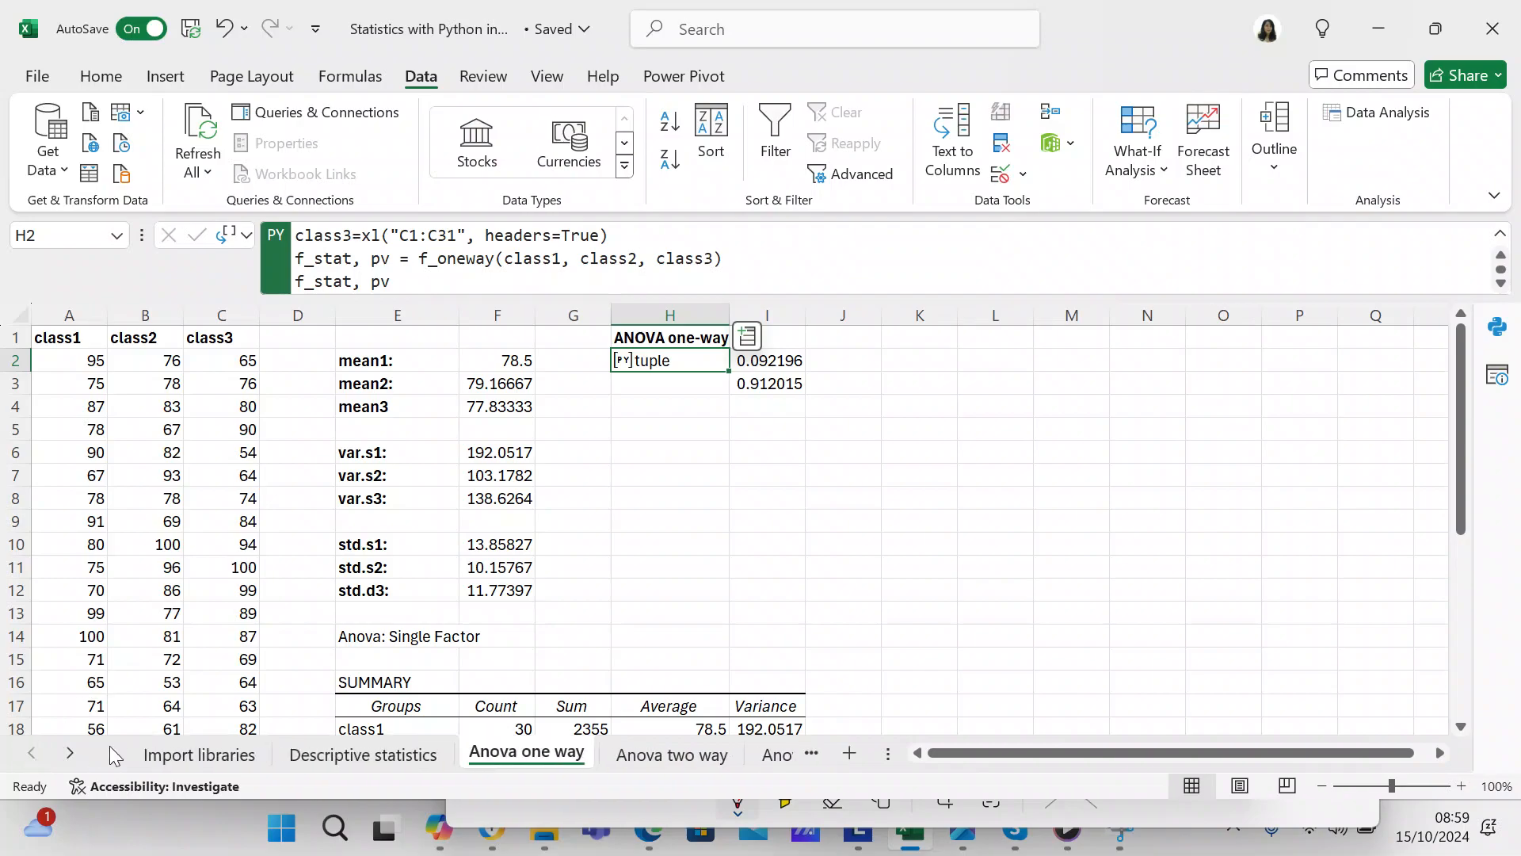
left_click(153, 754)
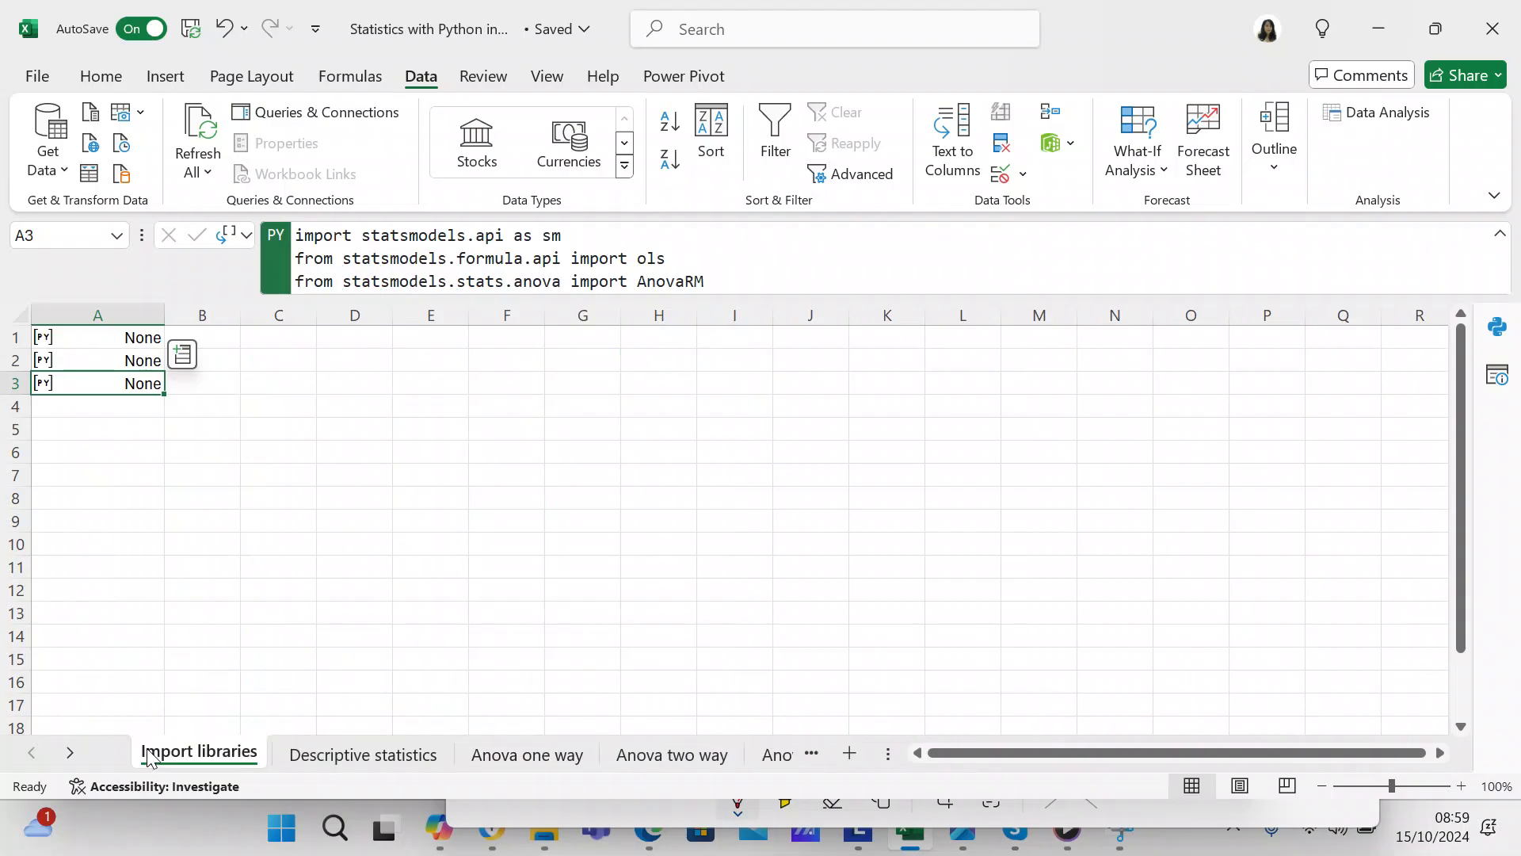
left_click(82, 362)
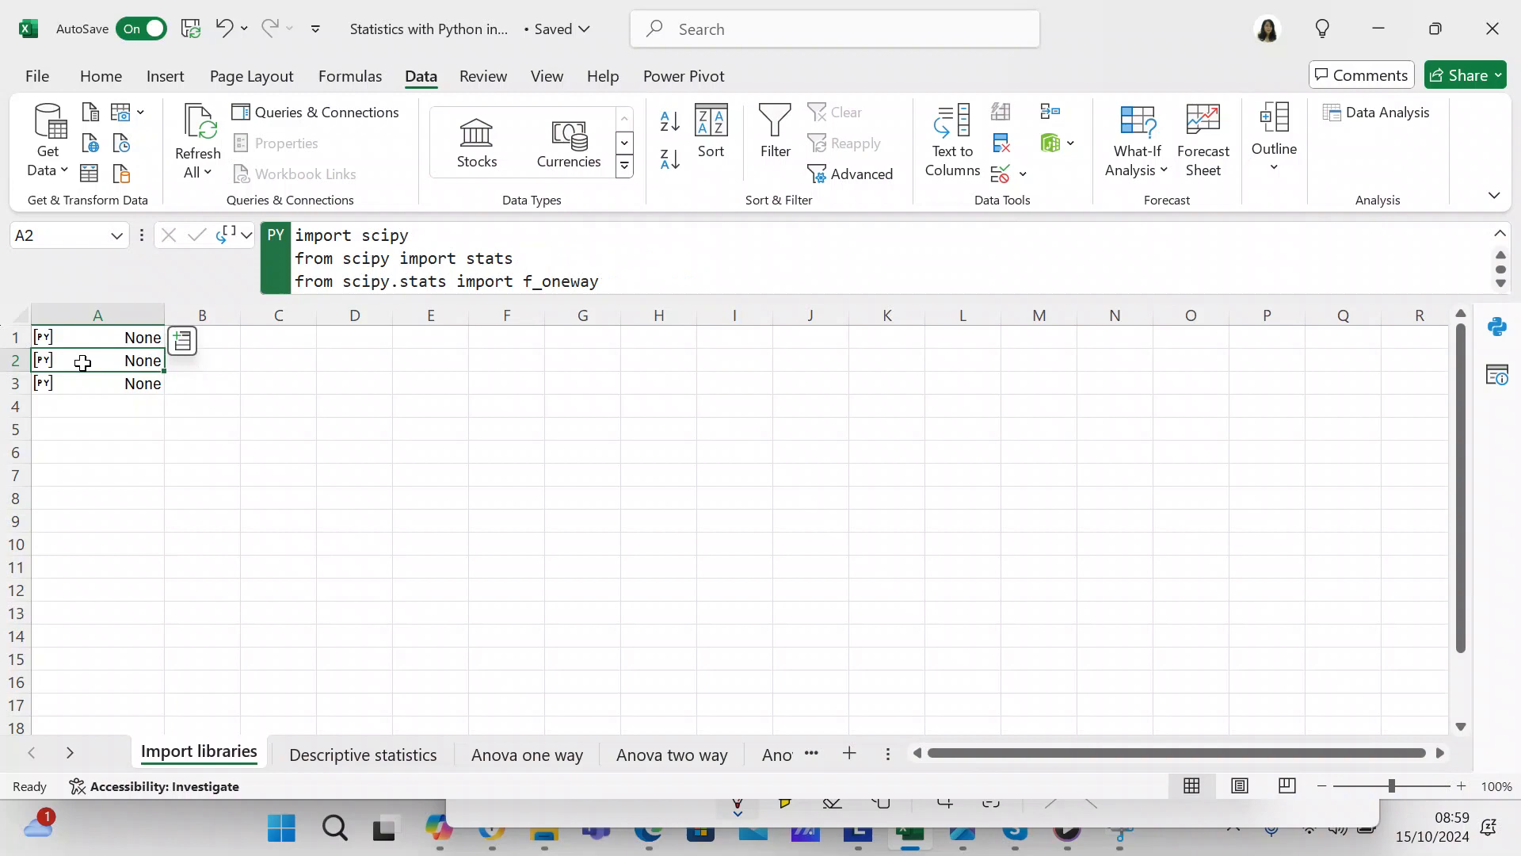
left_click(1501, 283)
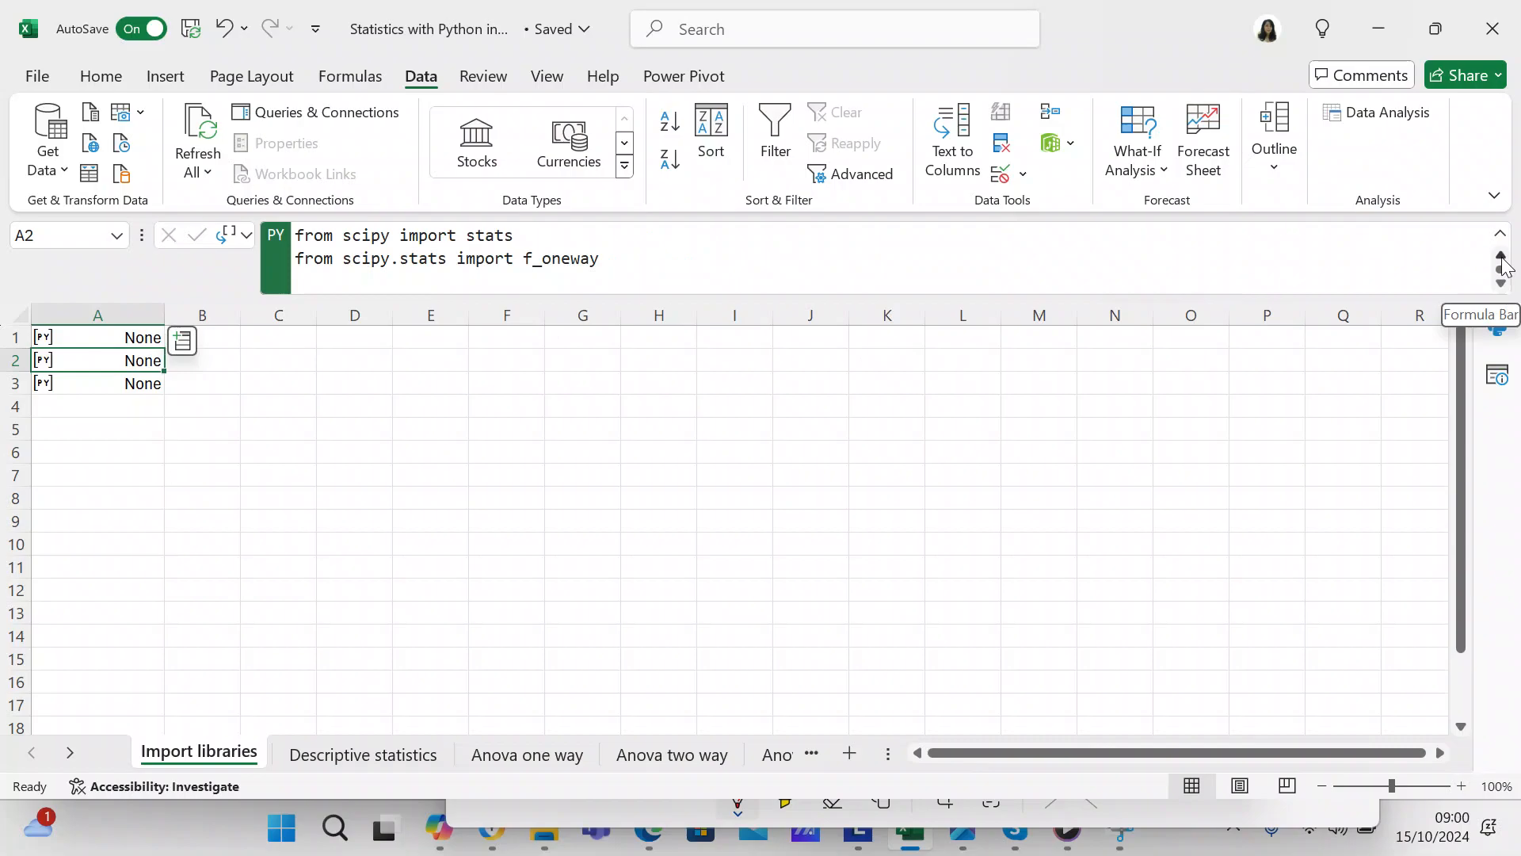
left_click(1500, 255)
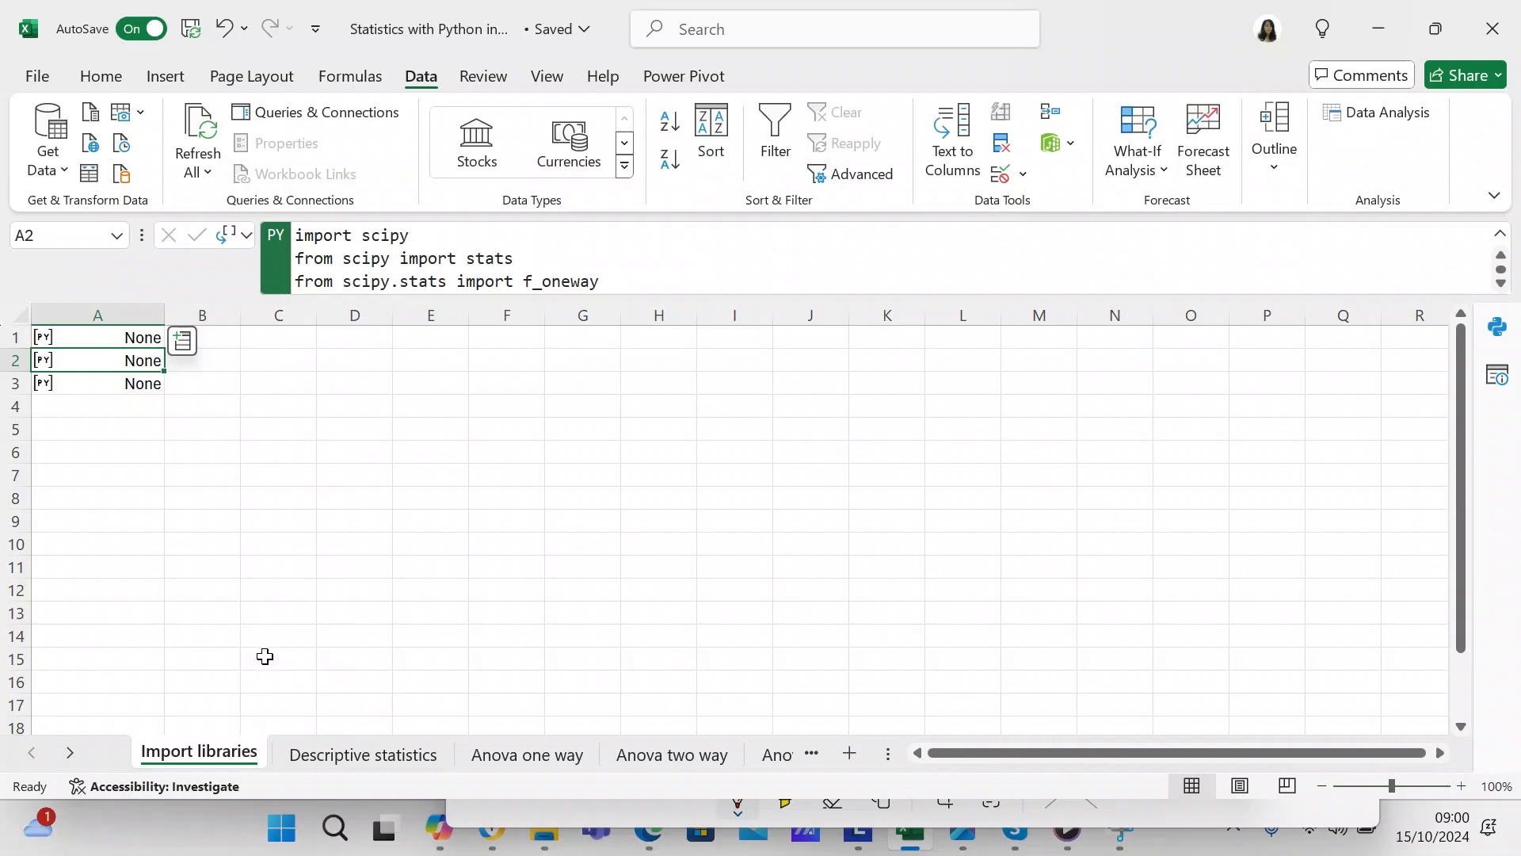
left_click(140, 388)
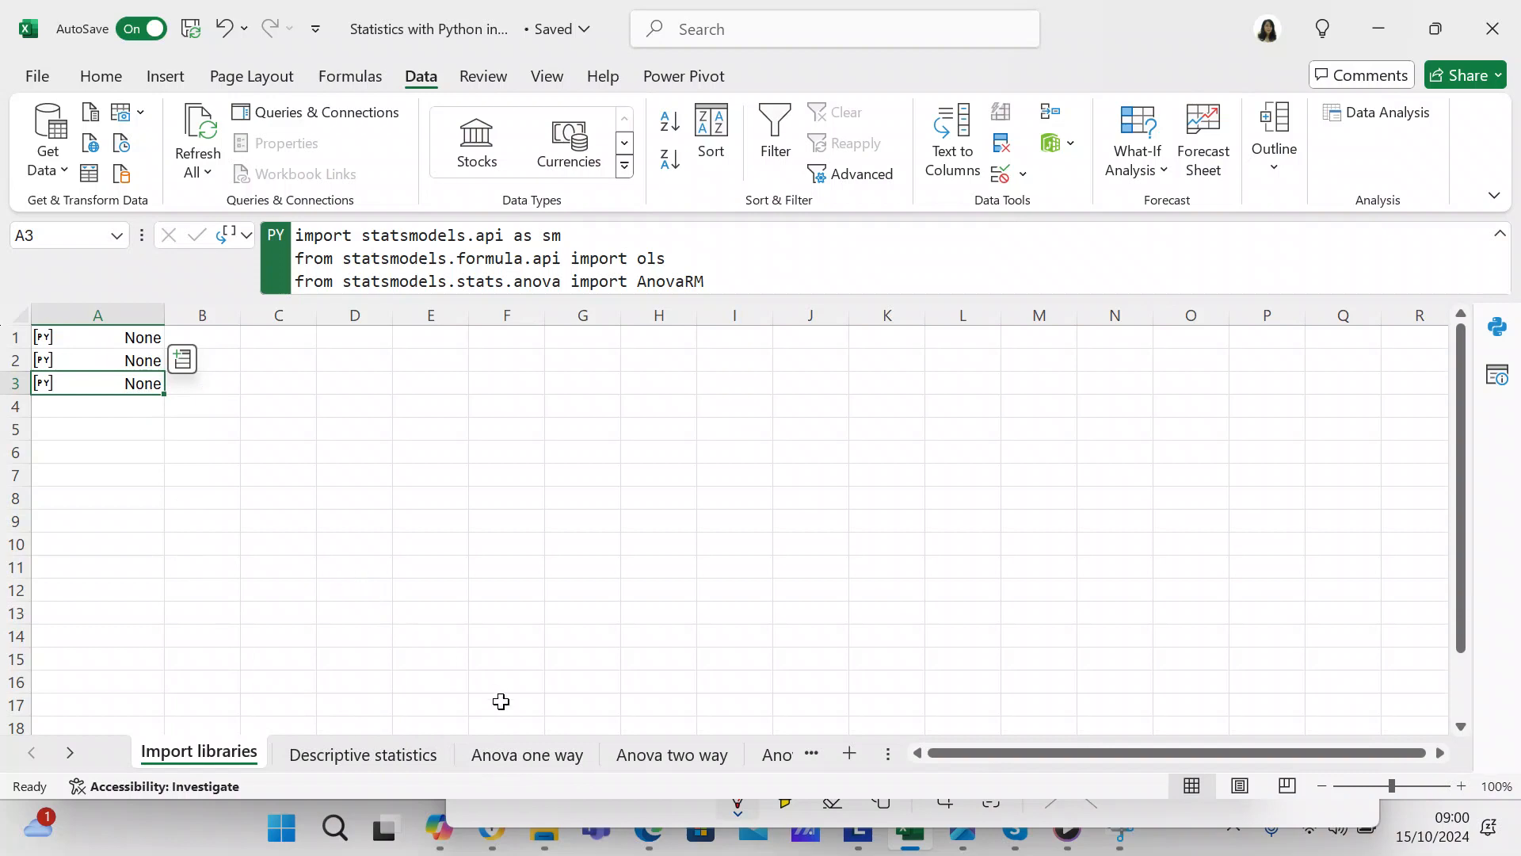
Return to the Anova one way sheet and bring up the Python formula commands for cell H2
left_click(511, 753)
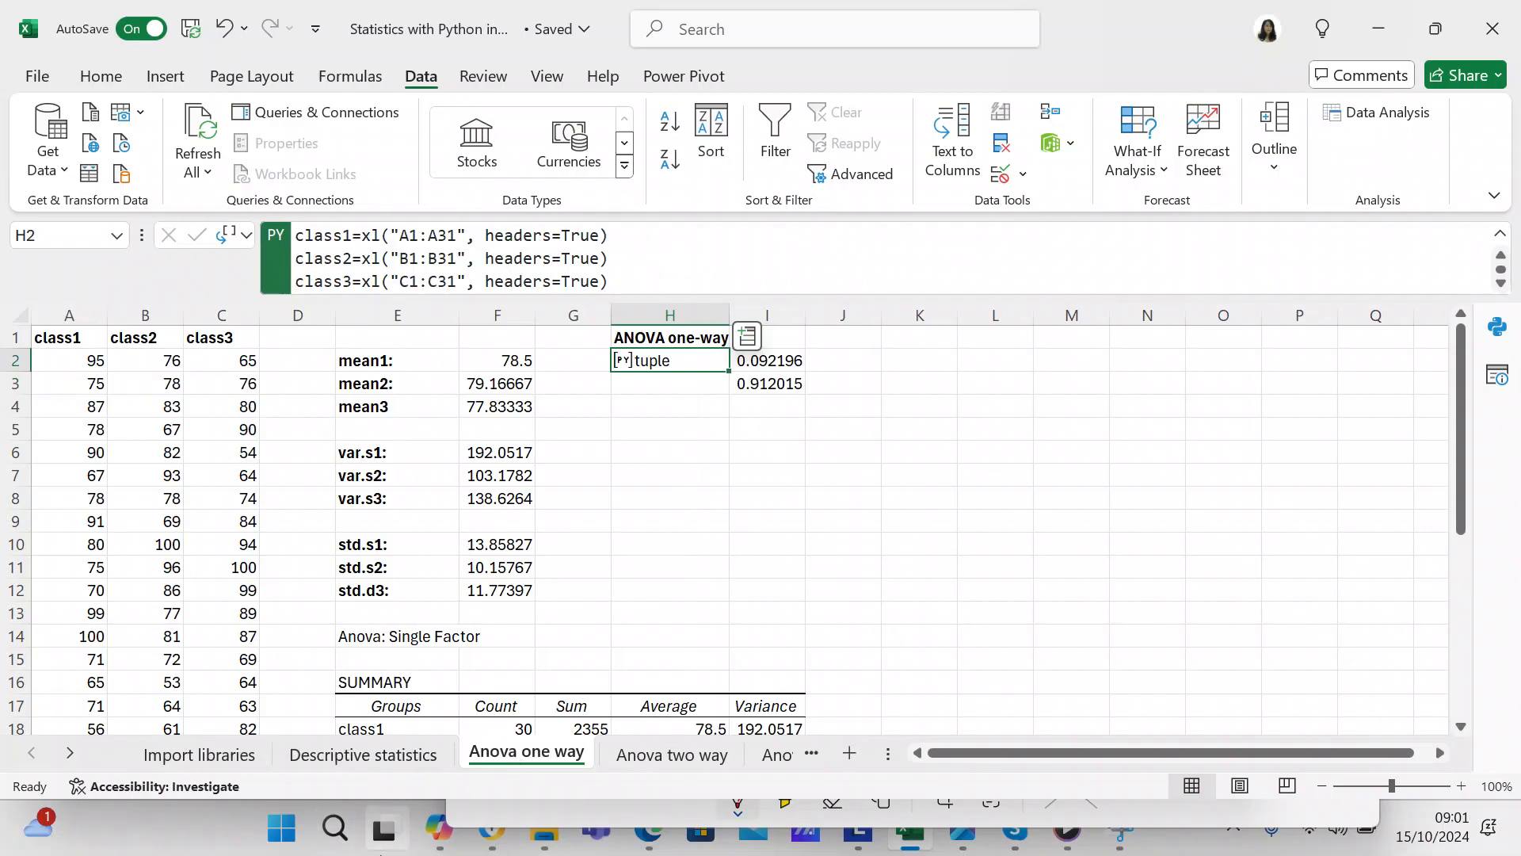
mouse_move(381, 852)
left_click(384, 73)
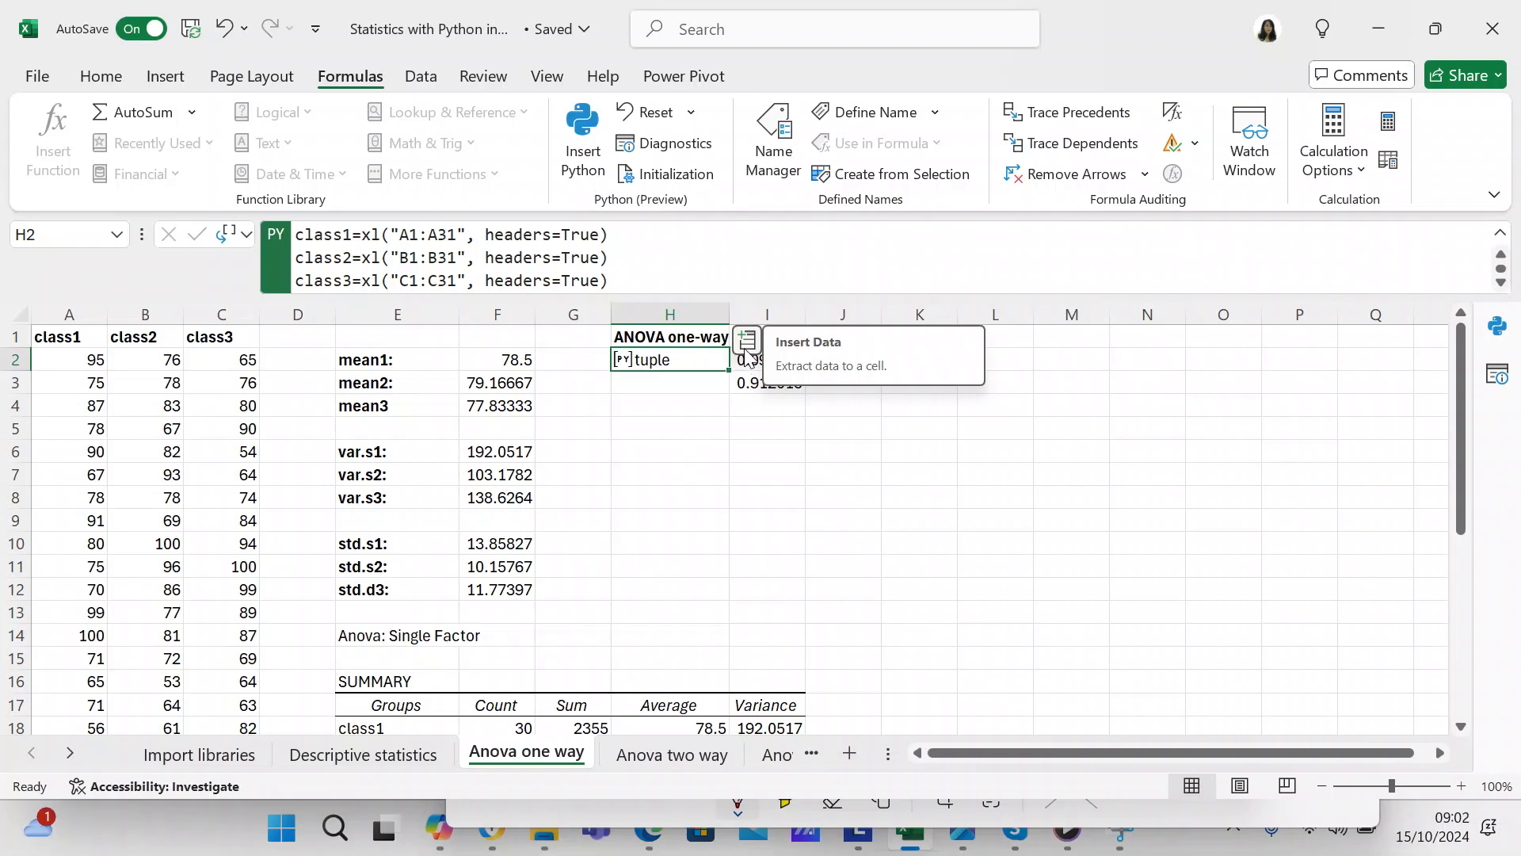
Enter the null hypothesis "H0 = the means are the same" in cell H5
left_click(705, 423)
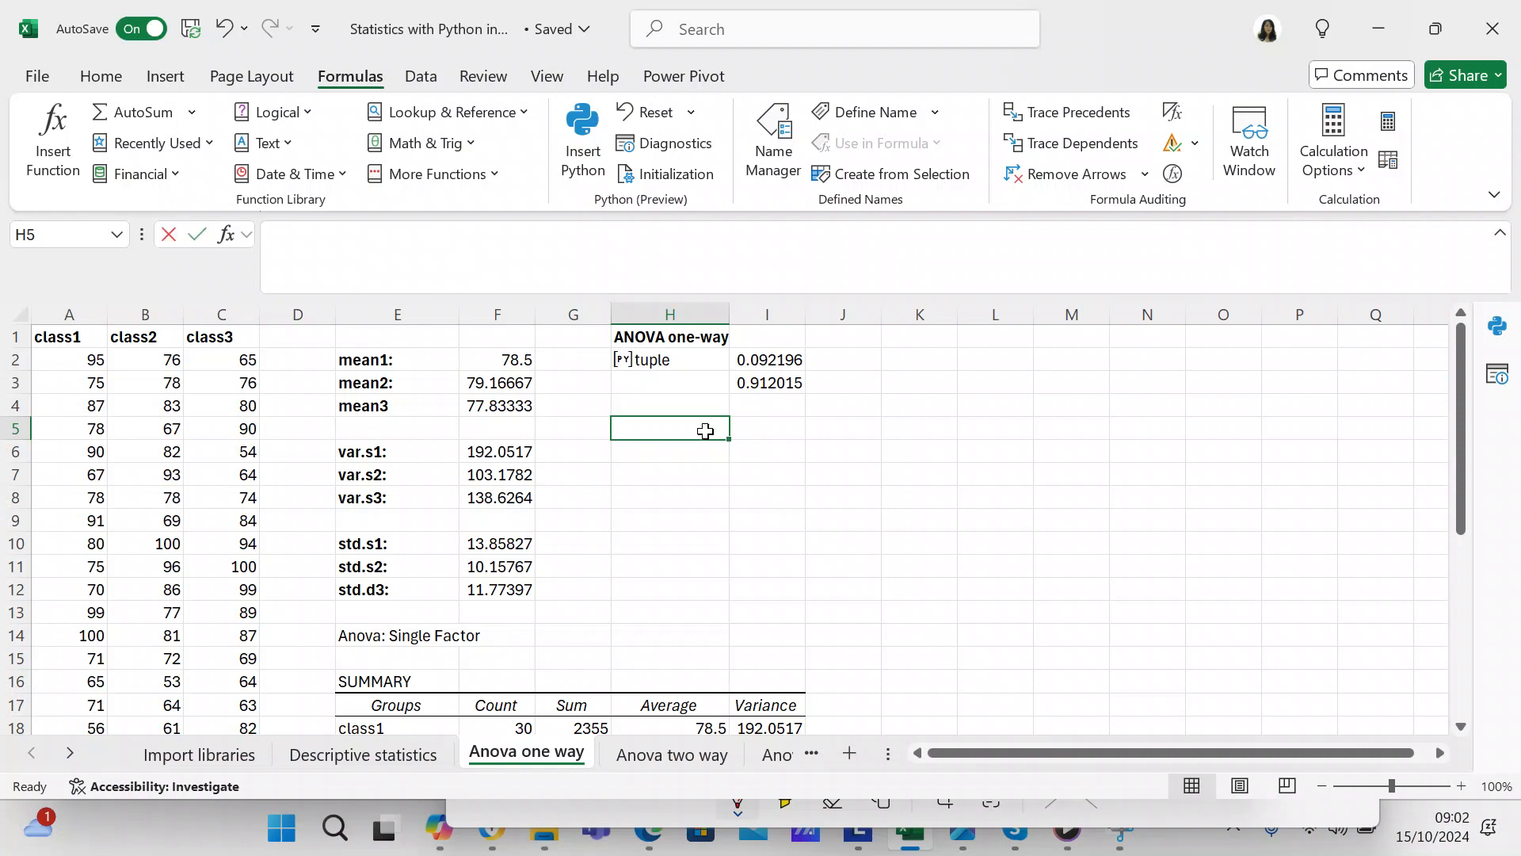
type("H")
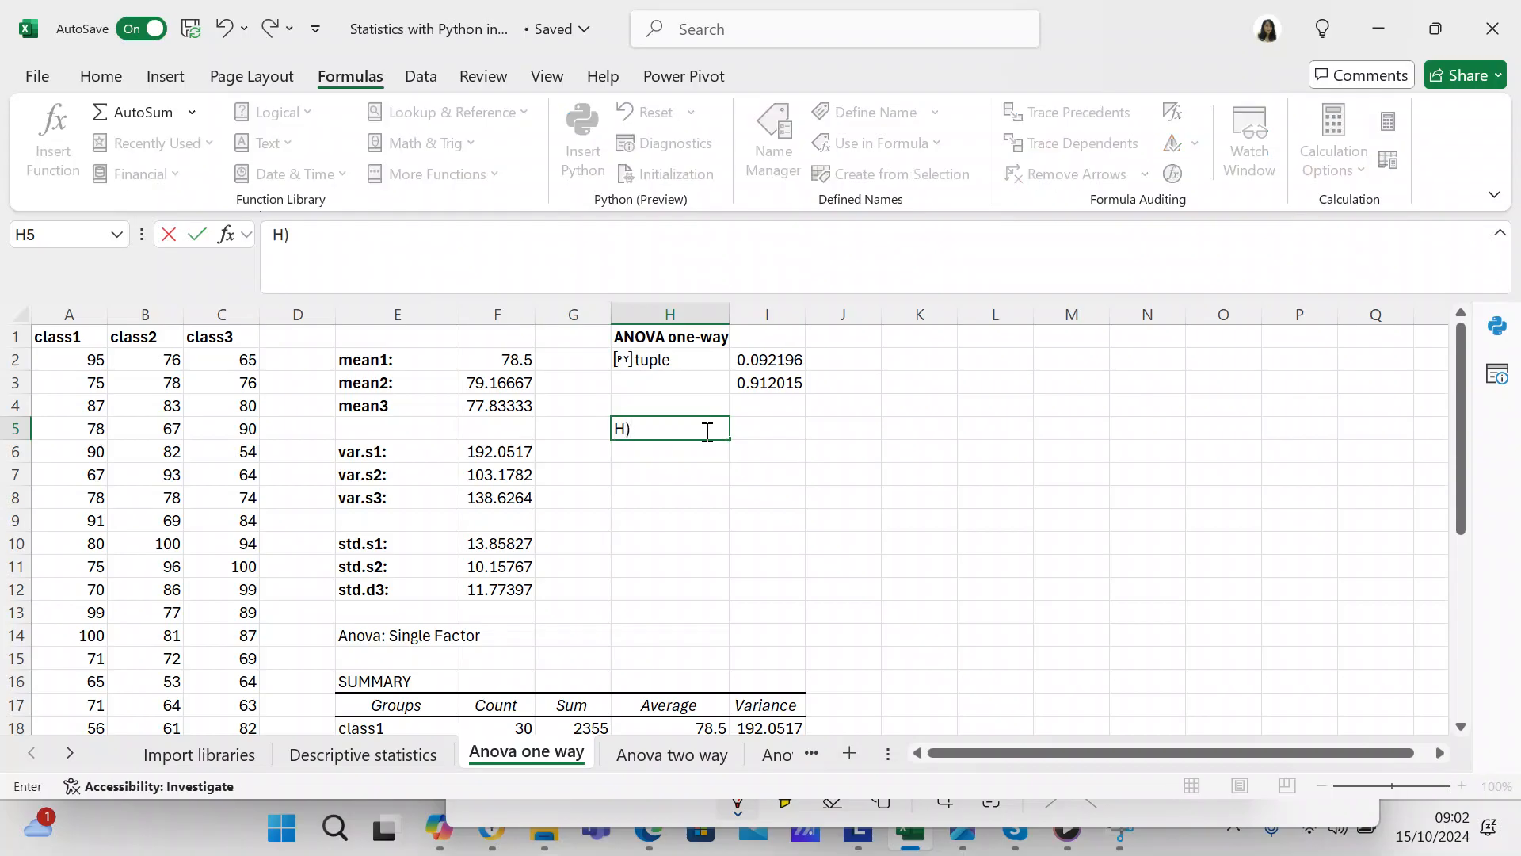
type(")")
key("BackSpace")
type("0 = the means a")
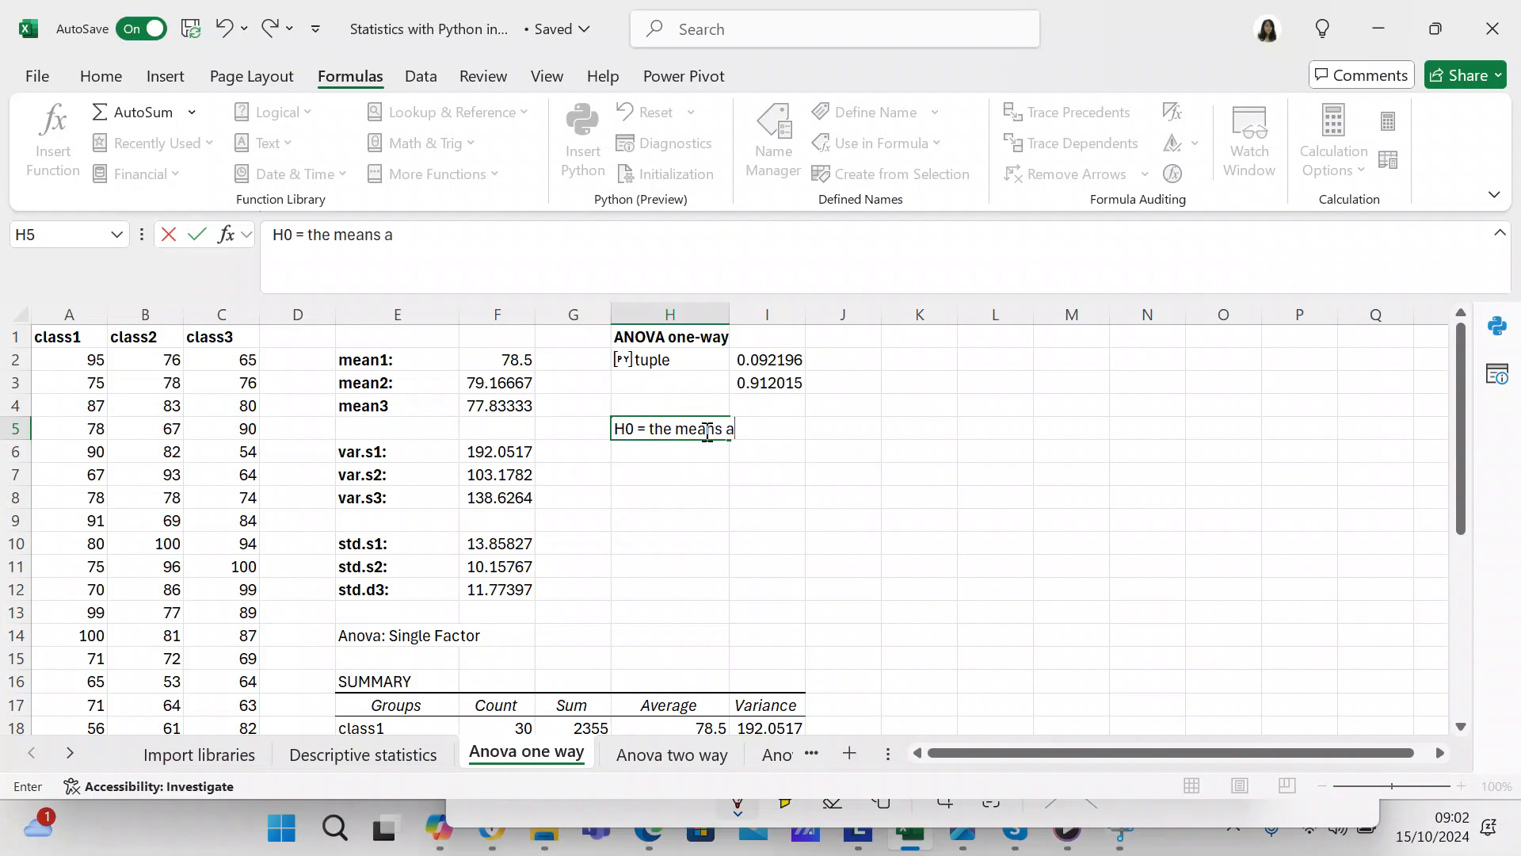
type("re the same")
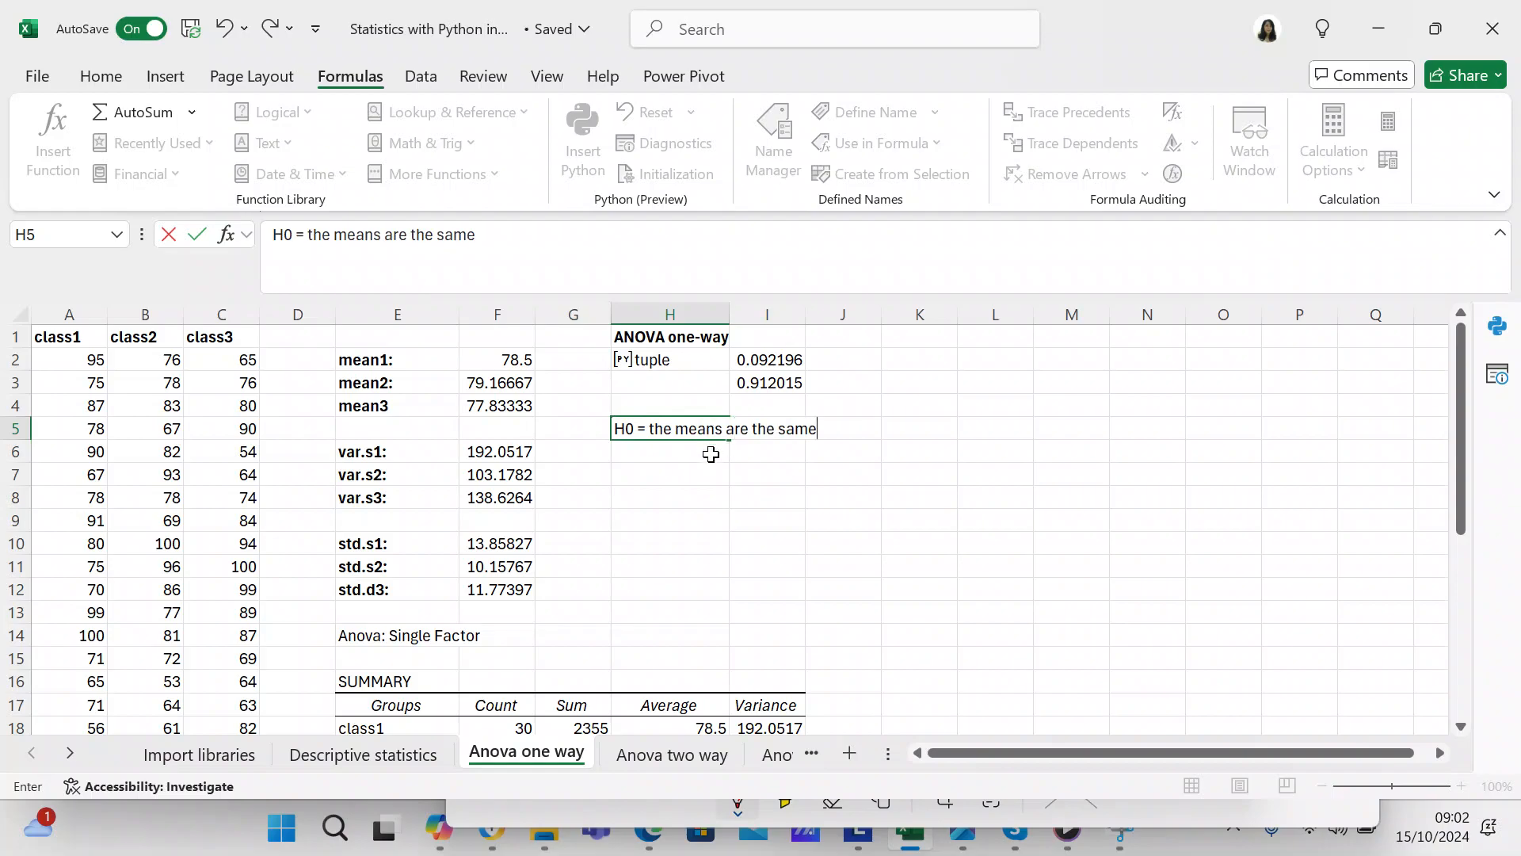
left_click(708, 454)
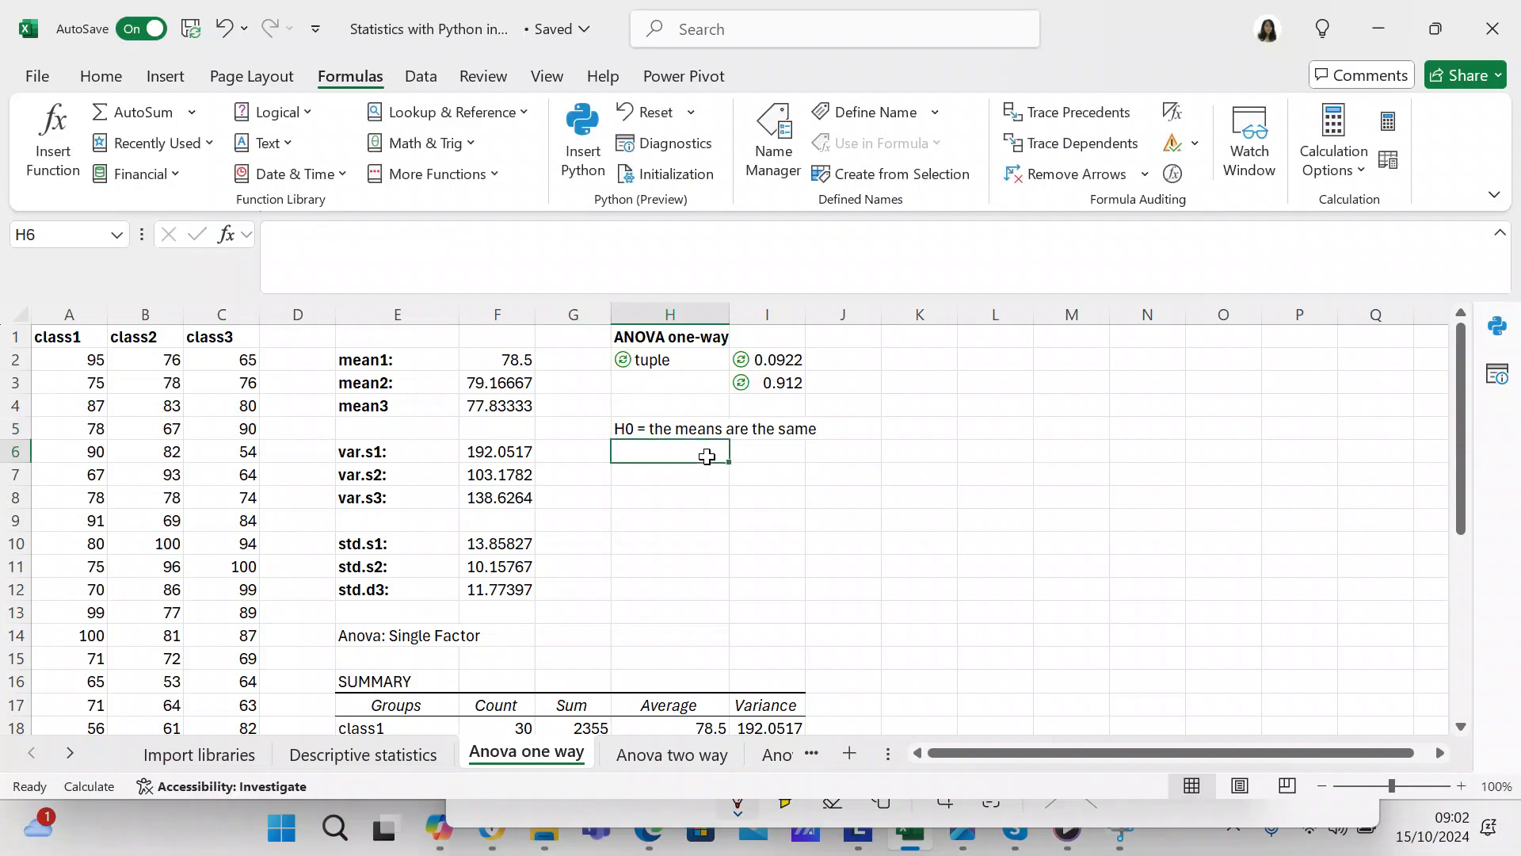
Begin the alternative hypothesis in cell H6 with "Ha -"
type("H")
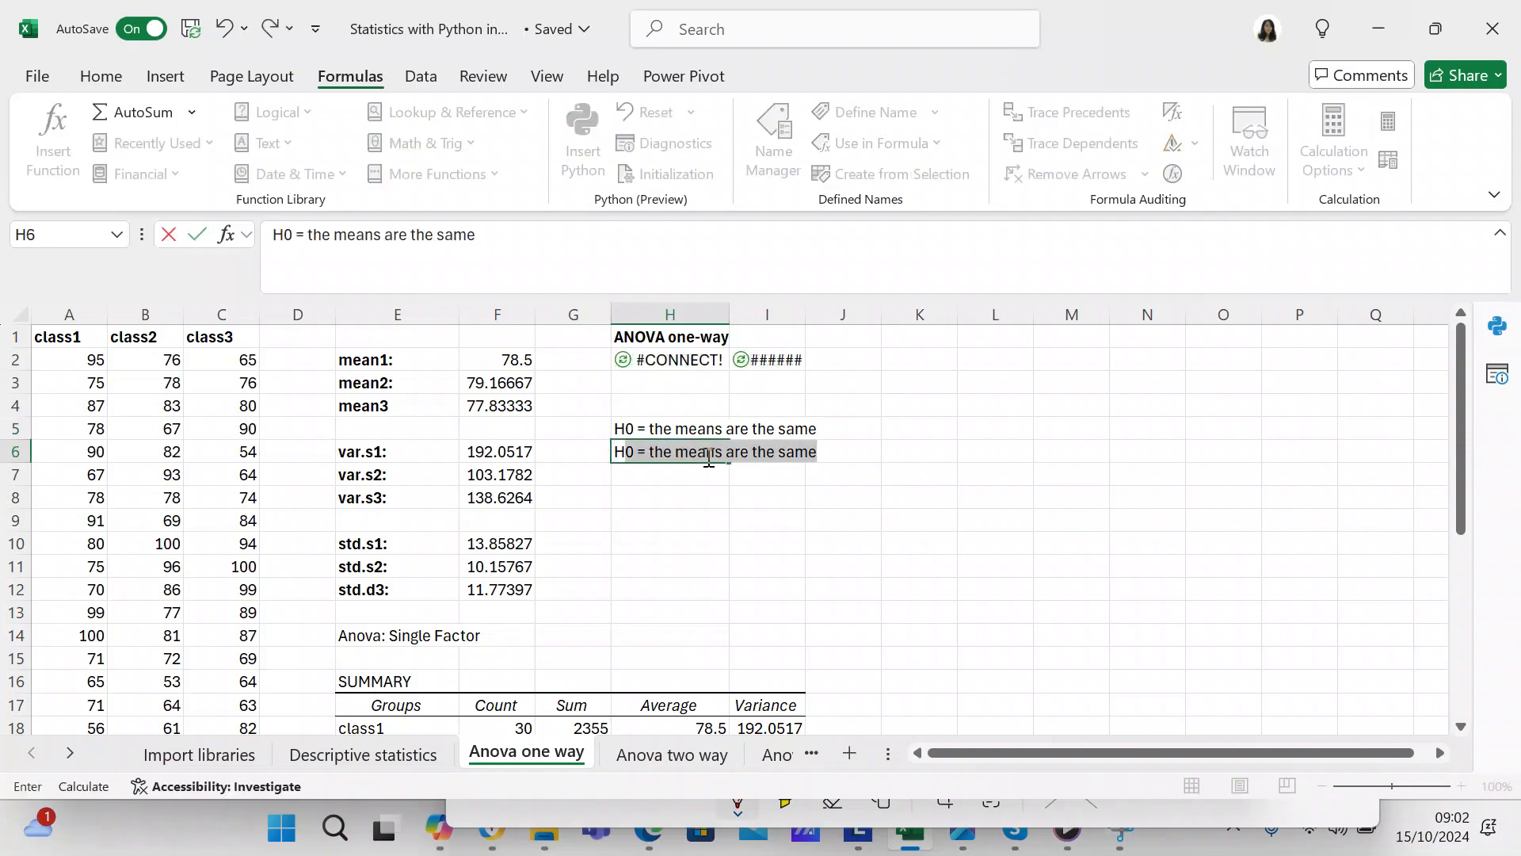
type("a -")
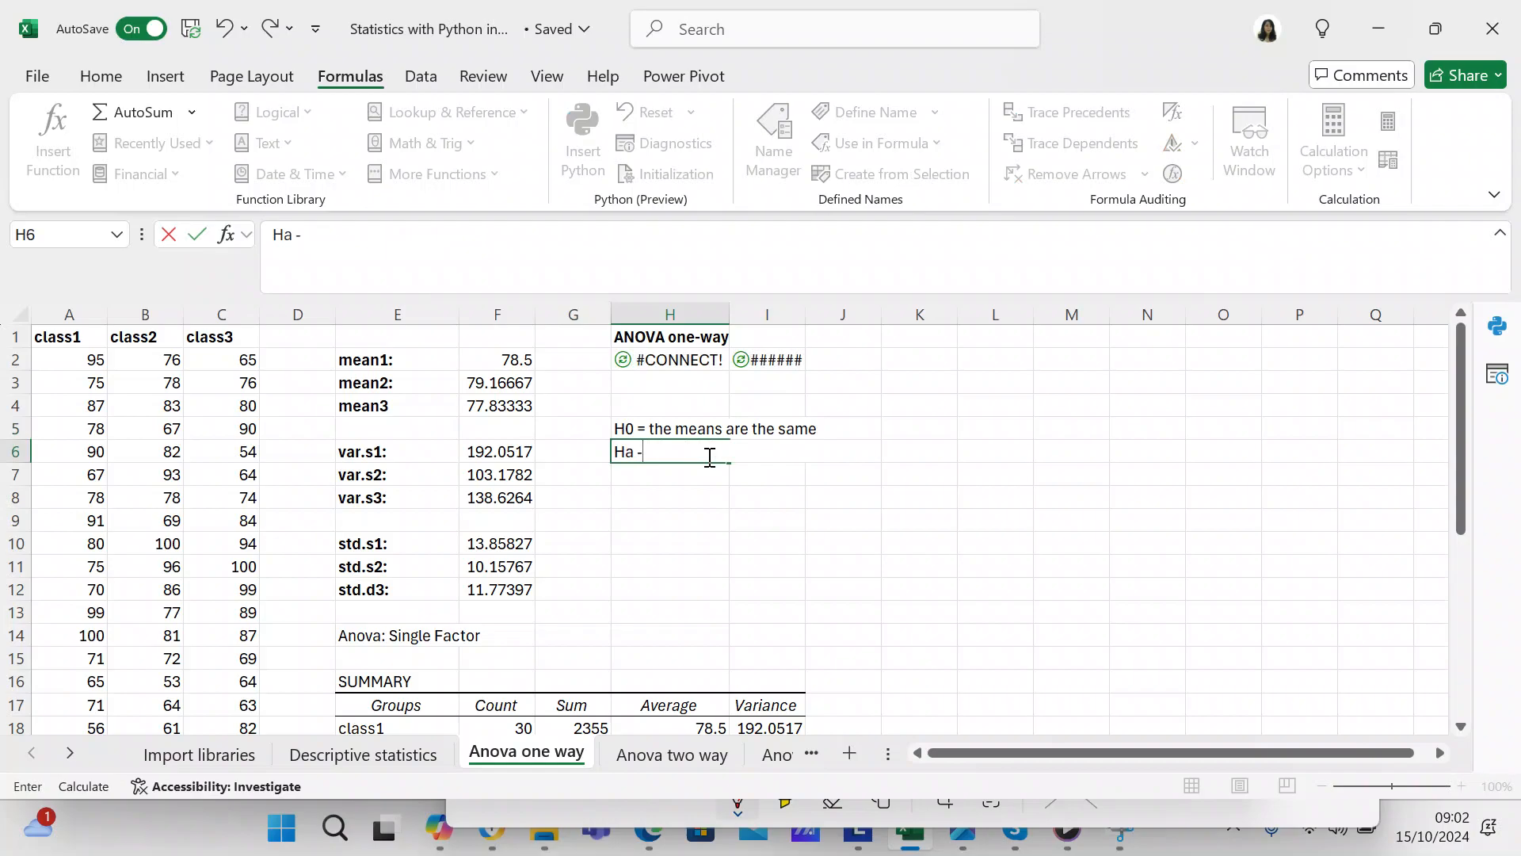
key("Home")
type("=")
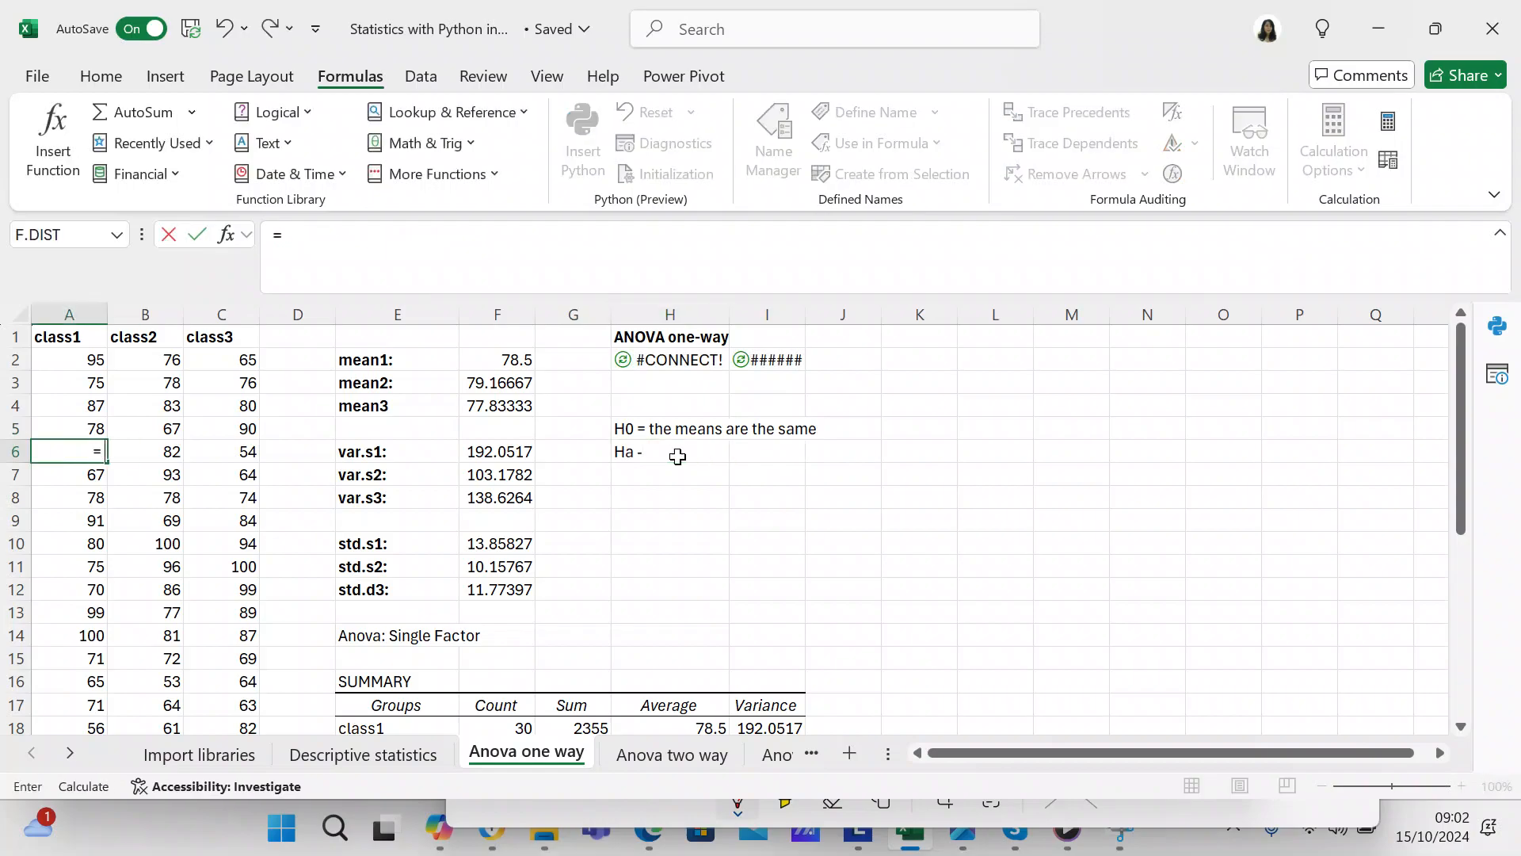
left_click(651, 453)
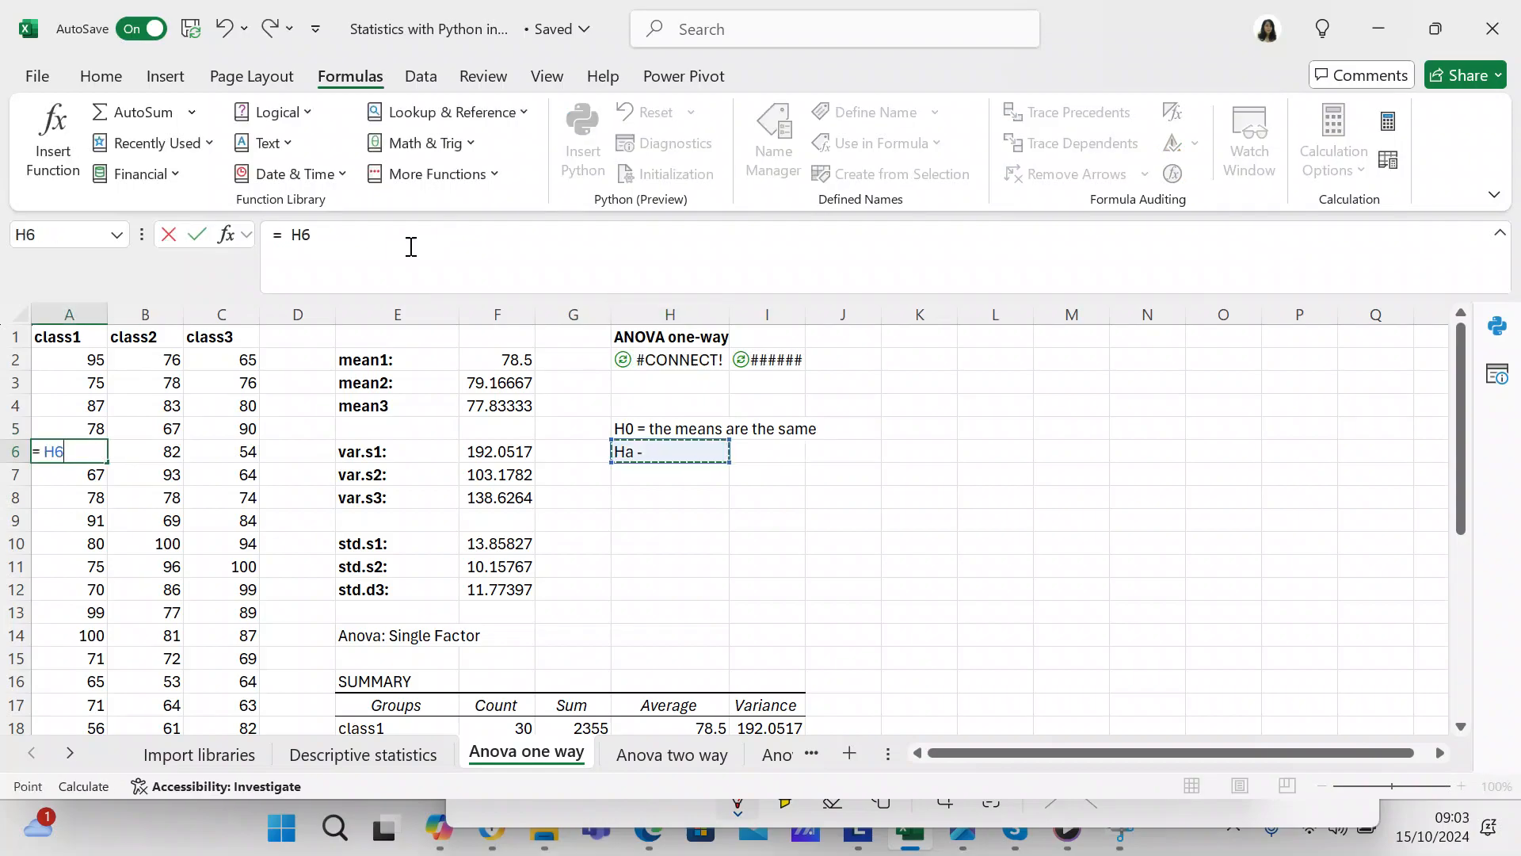
key("Escape")
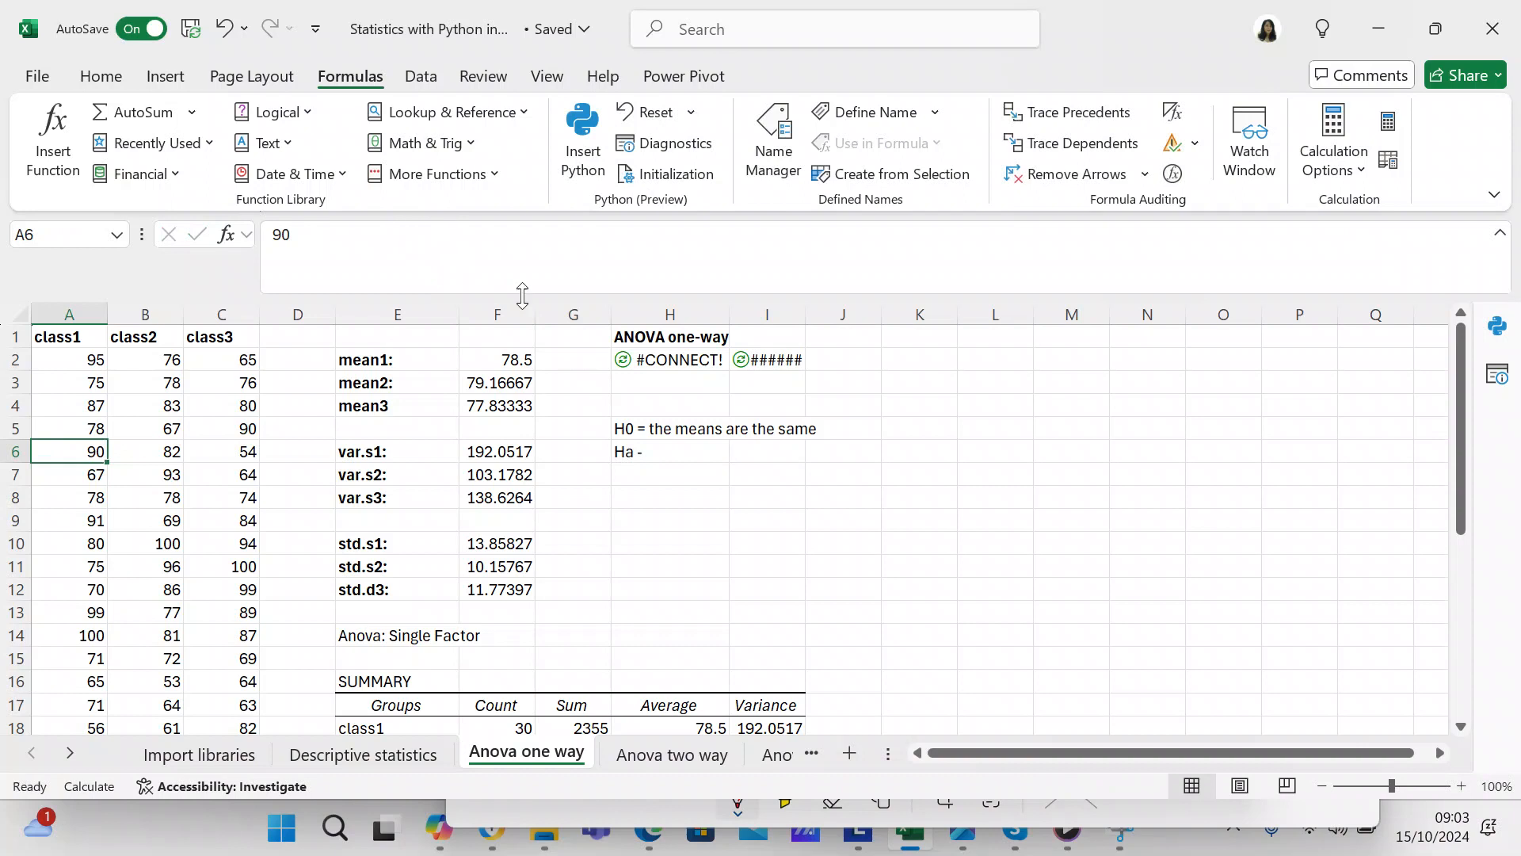
Correct and complete cell H6 to read "Ha = the means are not the same"
left_click(617, 448)
left_click(361, 241)
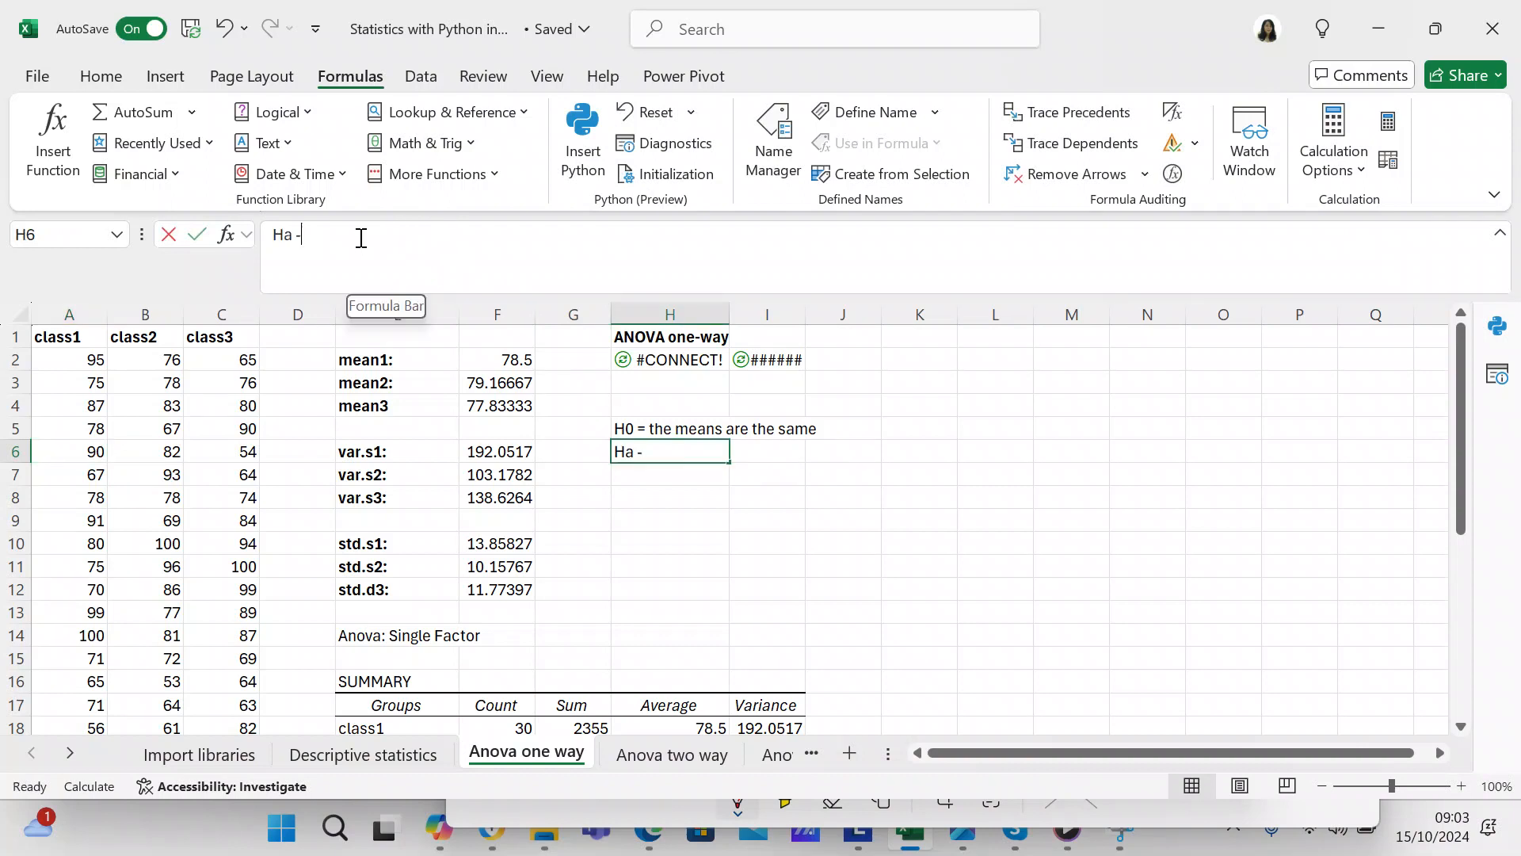
key("BackSpace")
type("= ")
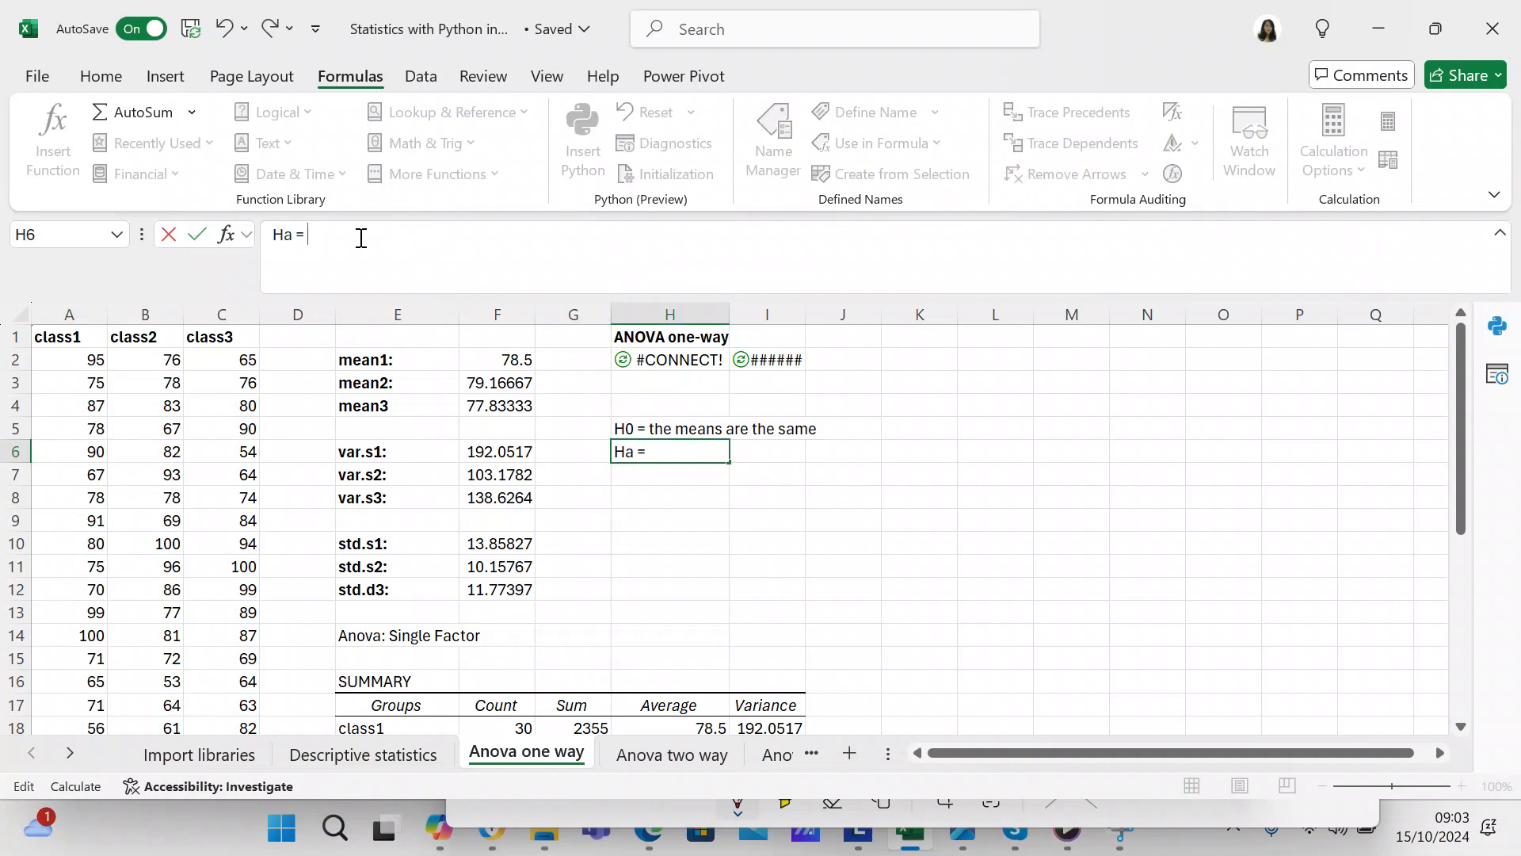
type("the means are not the")
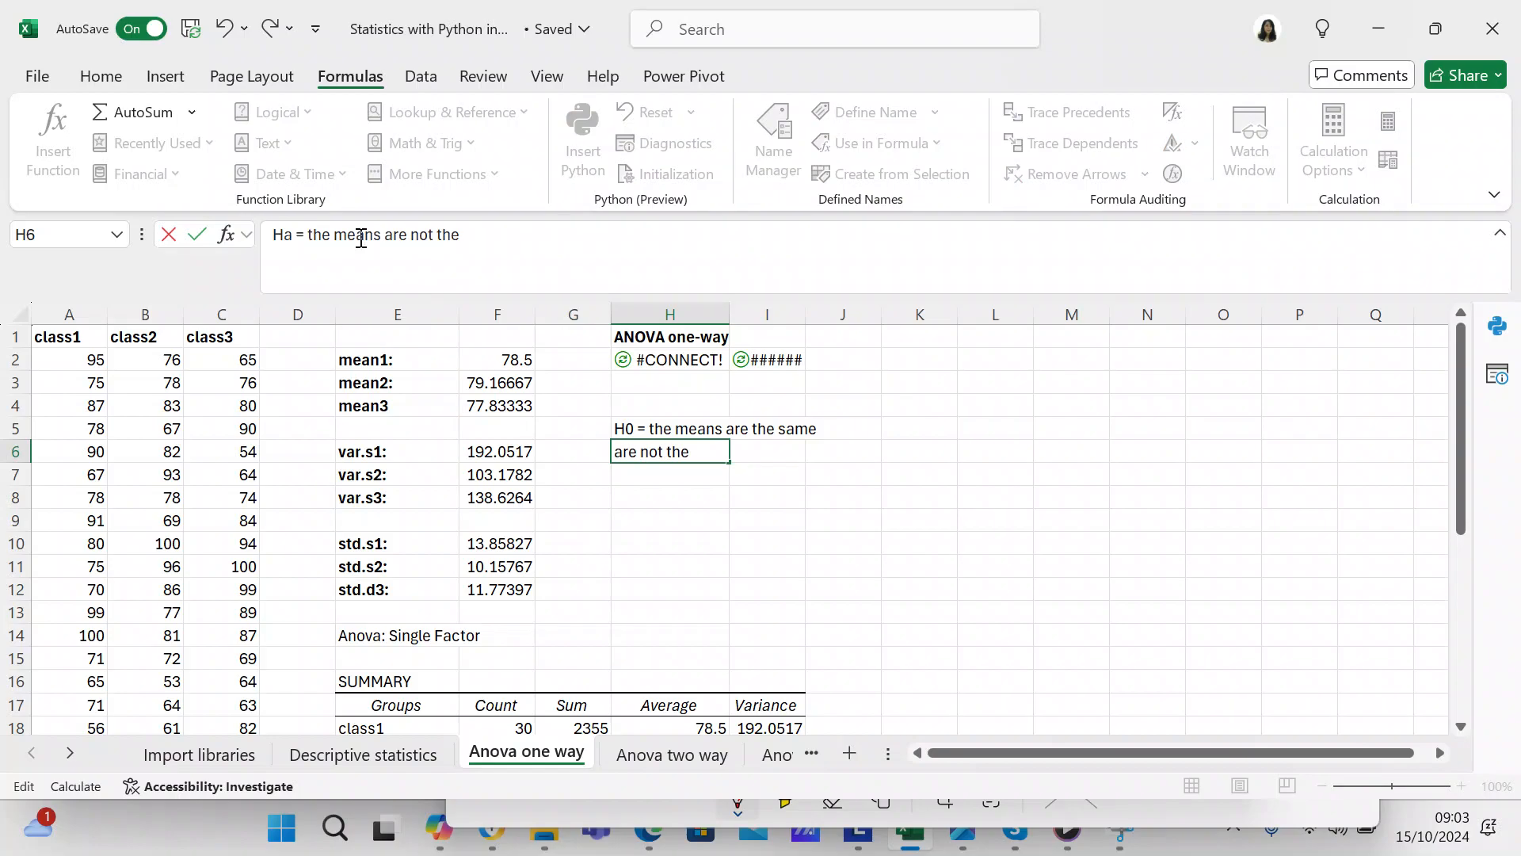
type(" same")
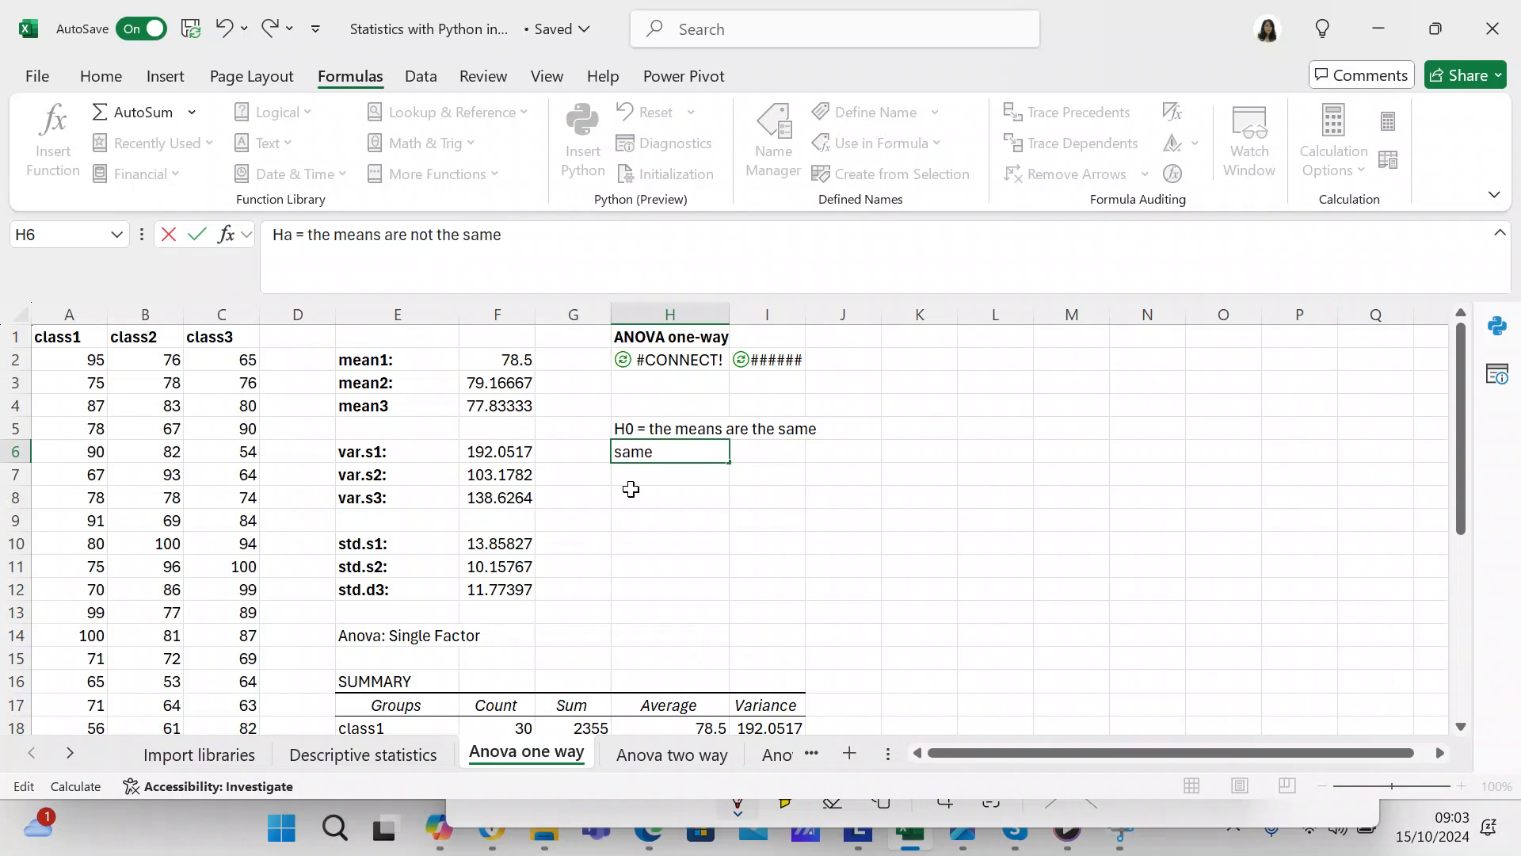
left_click(631, 489)
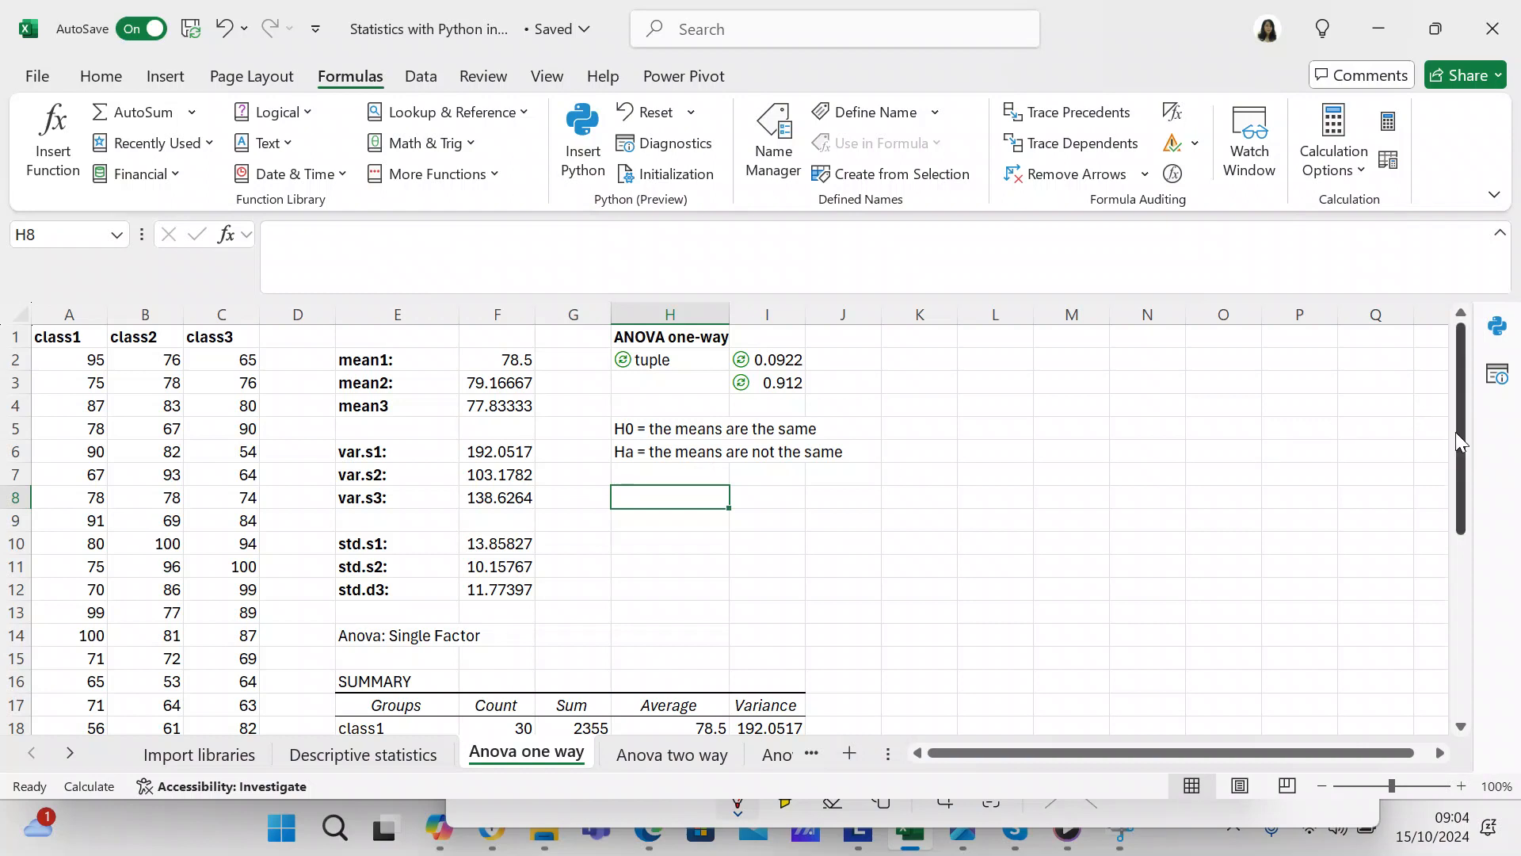
Examine the Anova: Single Factor summary and ANOVA tables below the class statistics and bring up the data analysis commands
left_click_drag(1458, 435, 1422, 579)
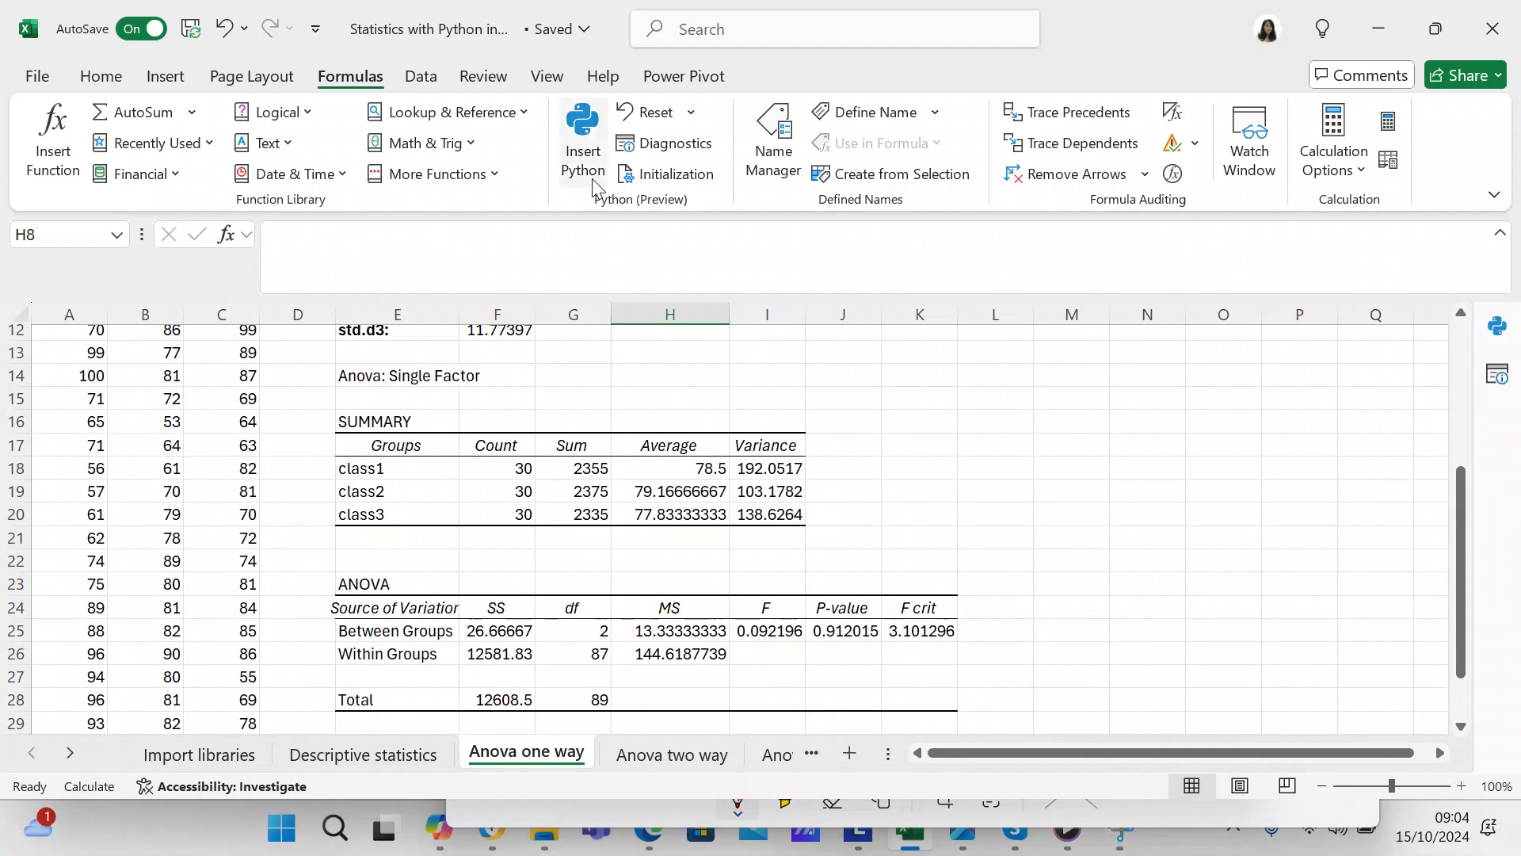
left_click(425, 78)
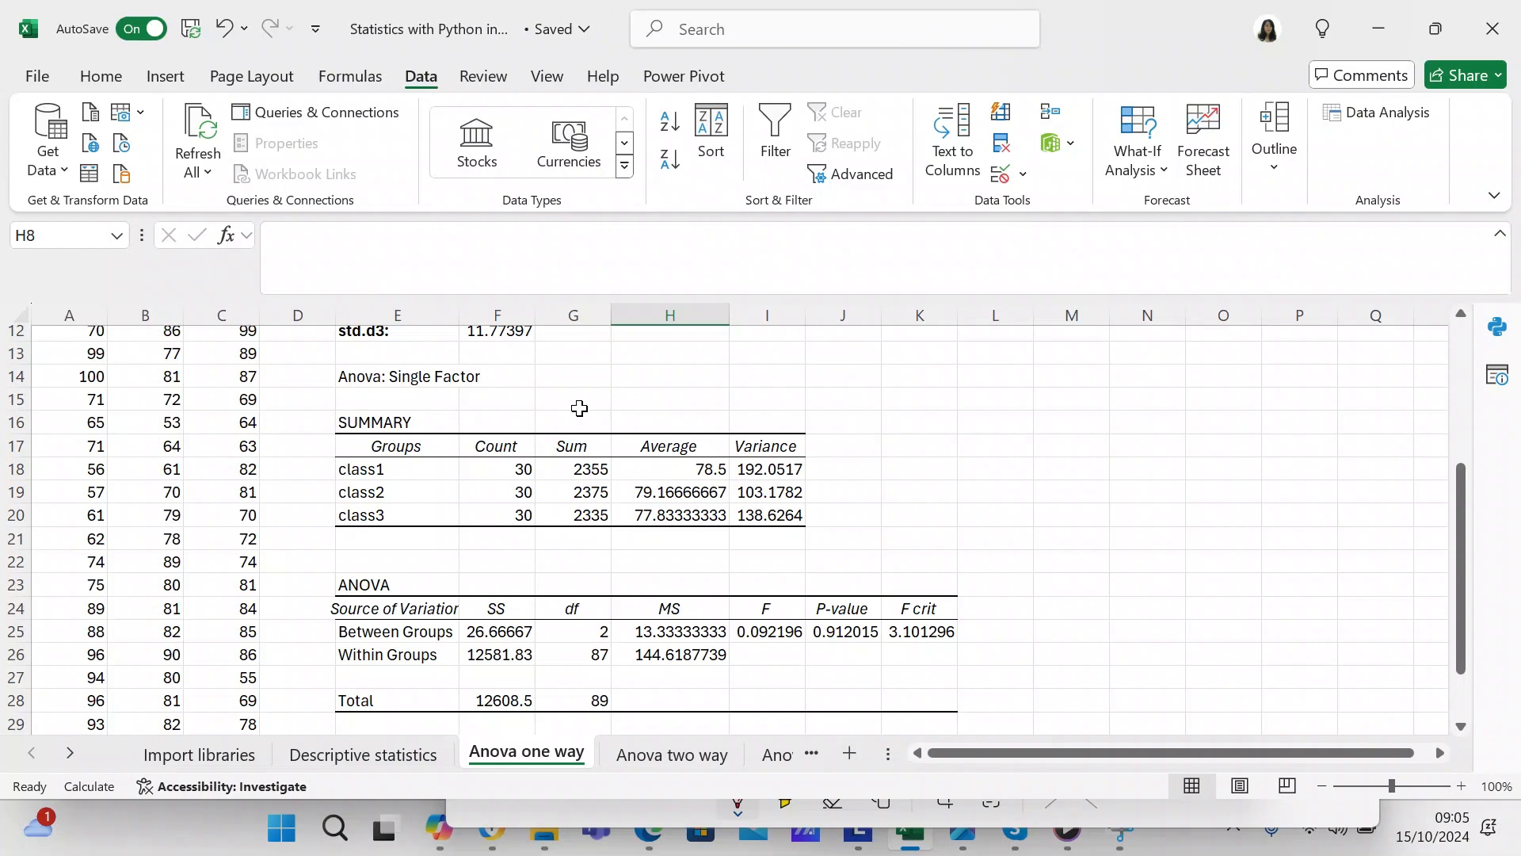
left_click_drag(1463, 544, 1452, 373)
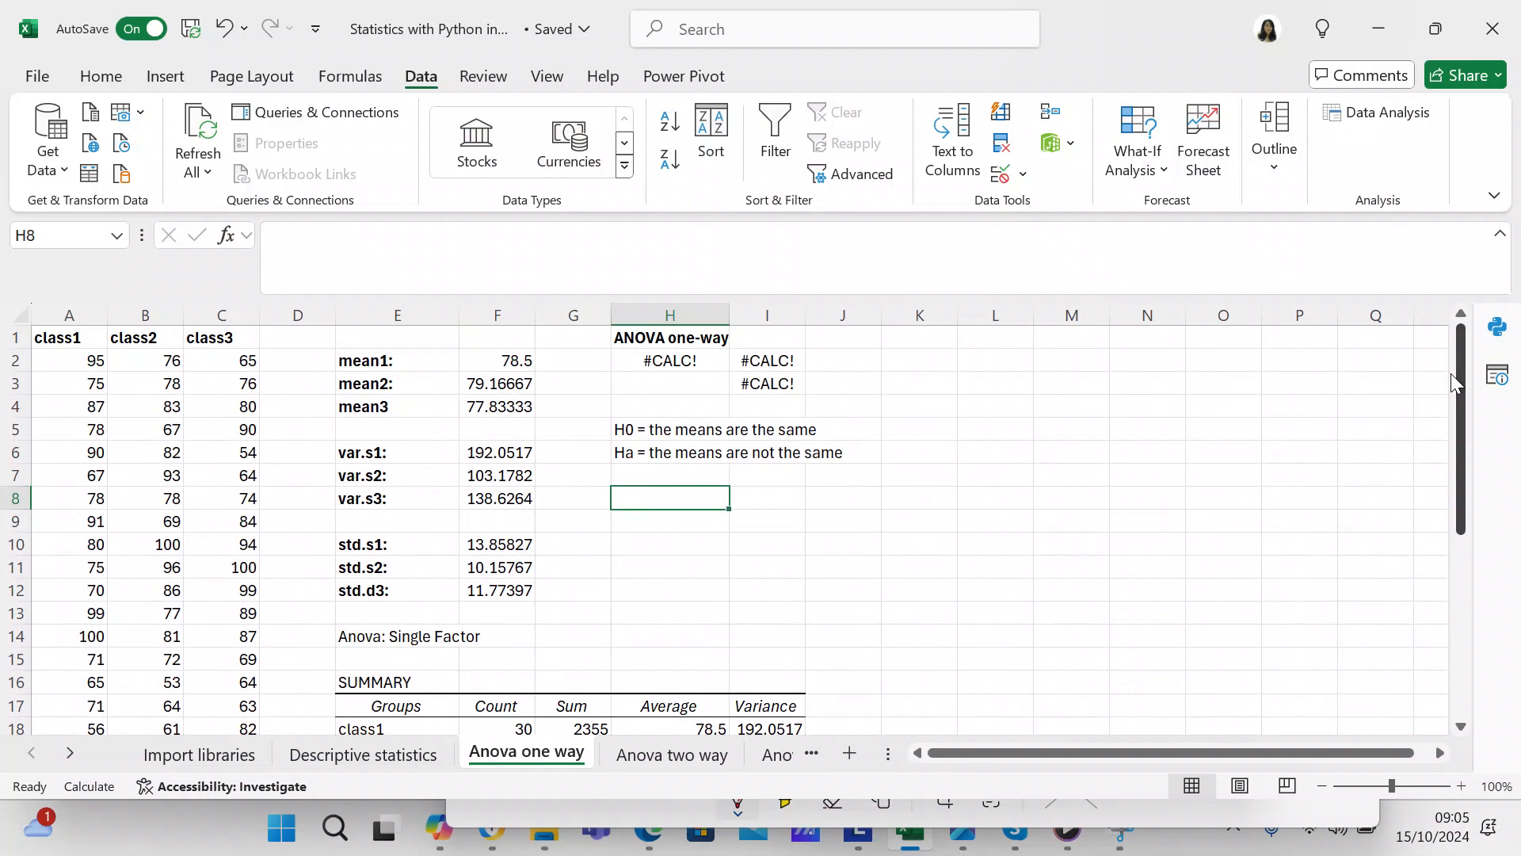
Inspect the formula in cell I2 and the Python code in cell H2 behind the one-way ANOVA results
left_click(1157, 458)
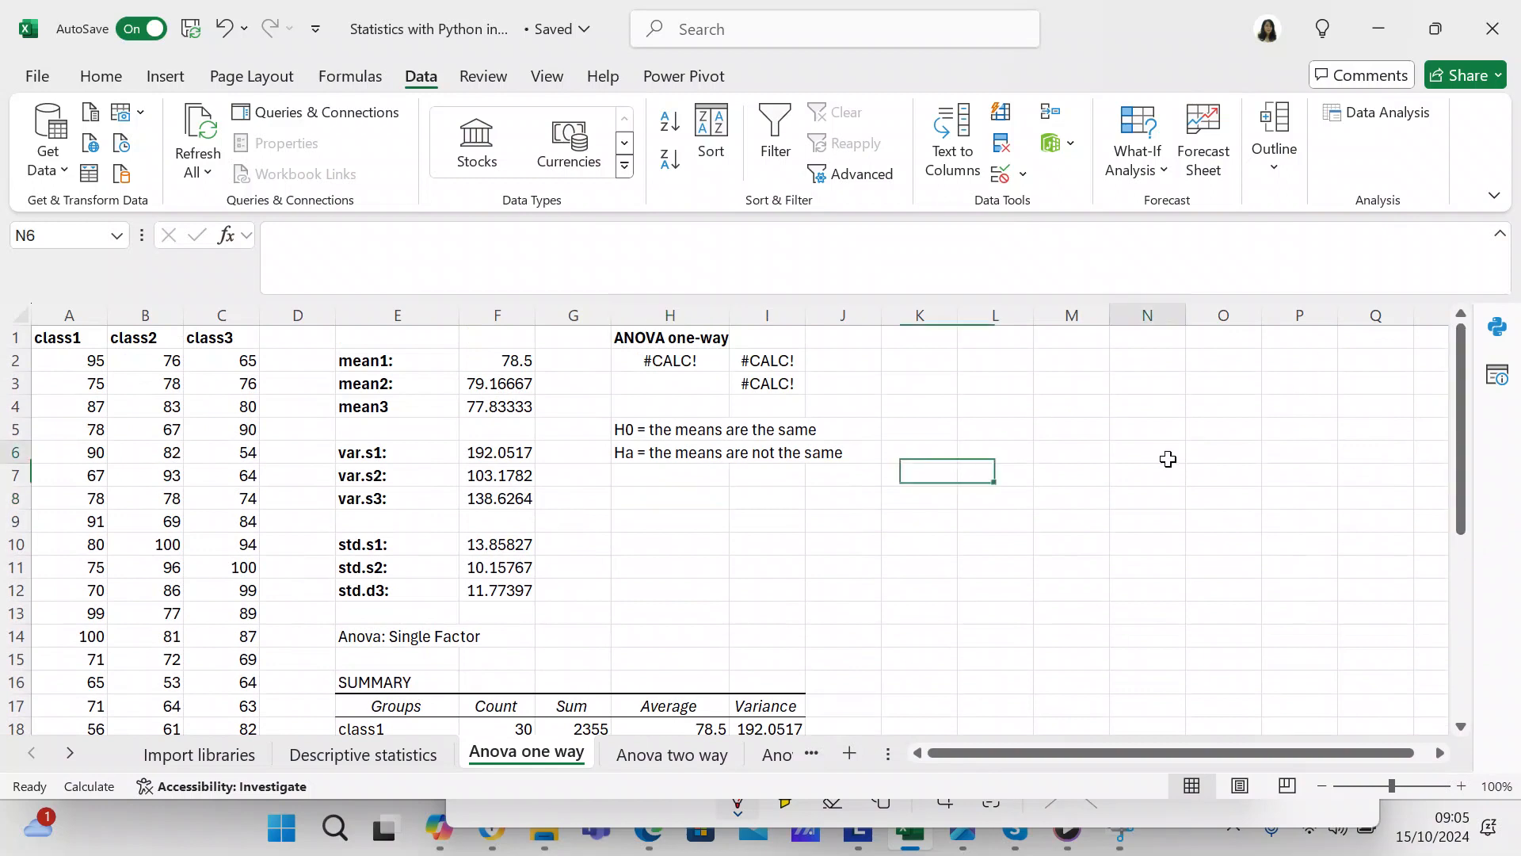
left_click(945, 497)
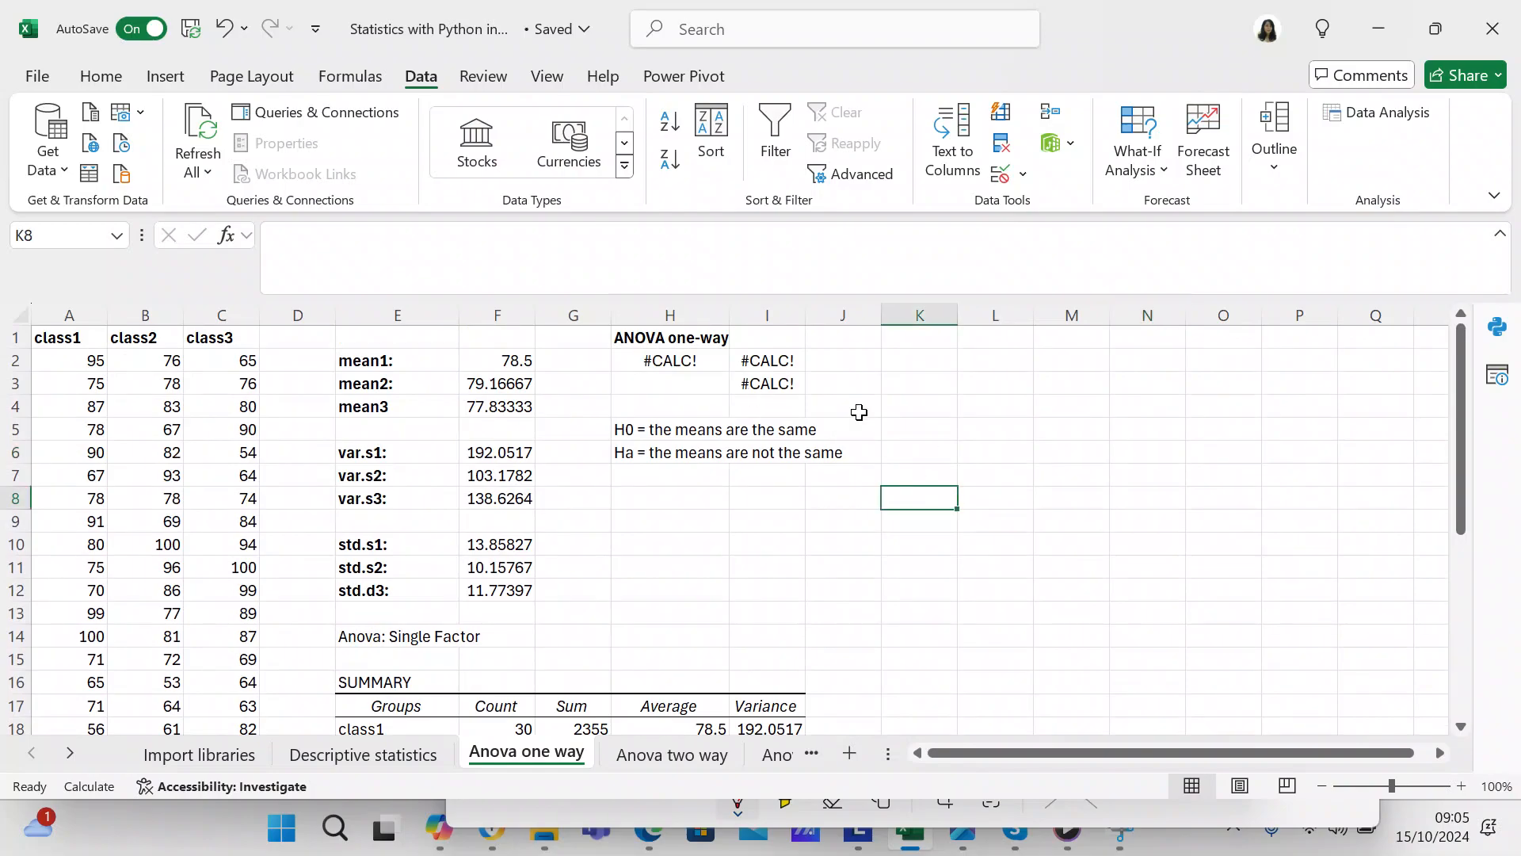
left_click(765, 362)
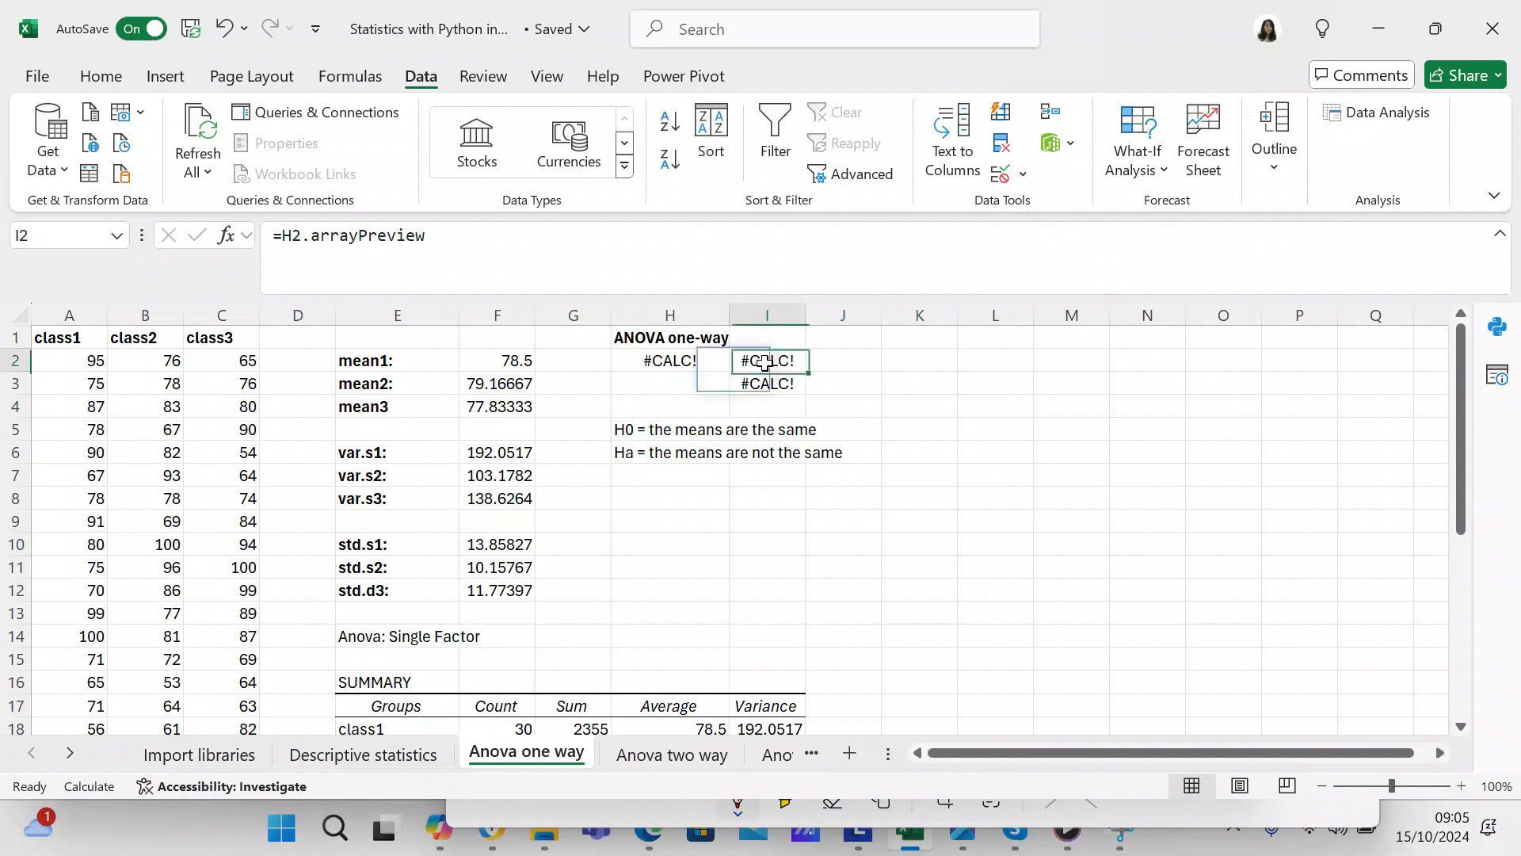
left_click(1020, 382)
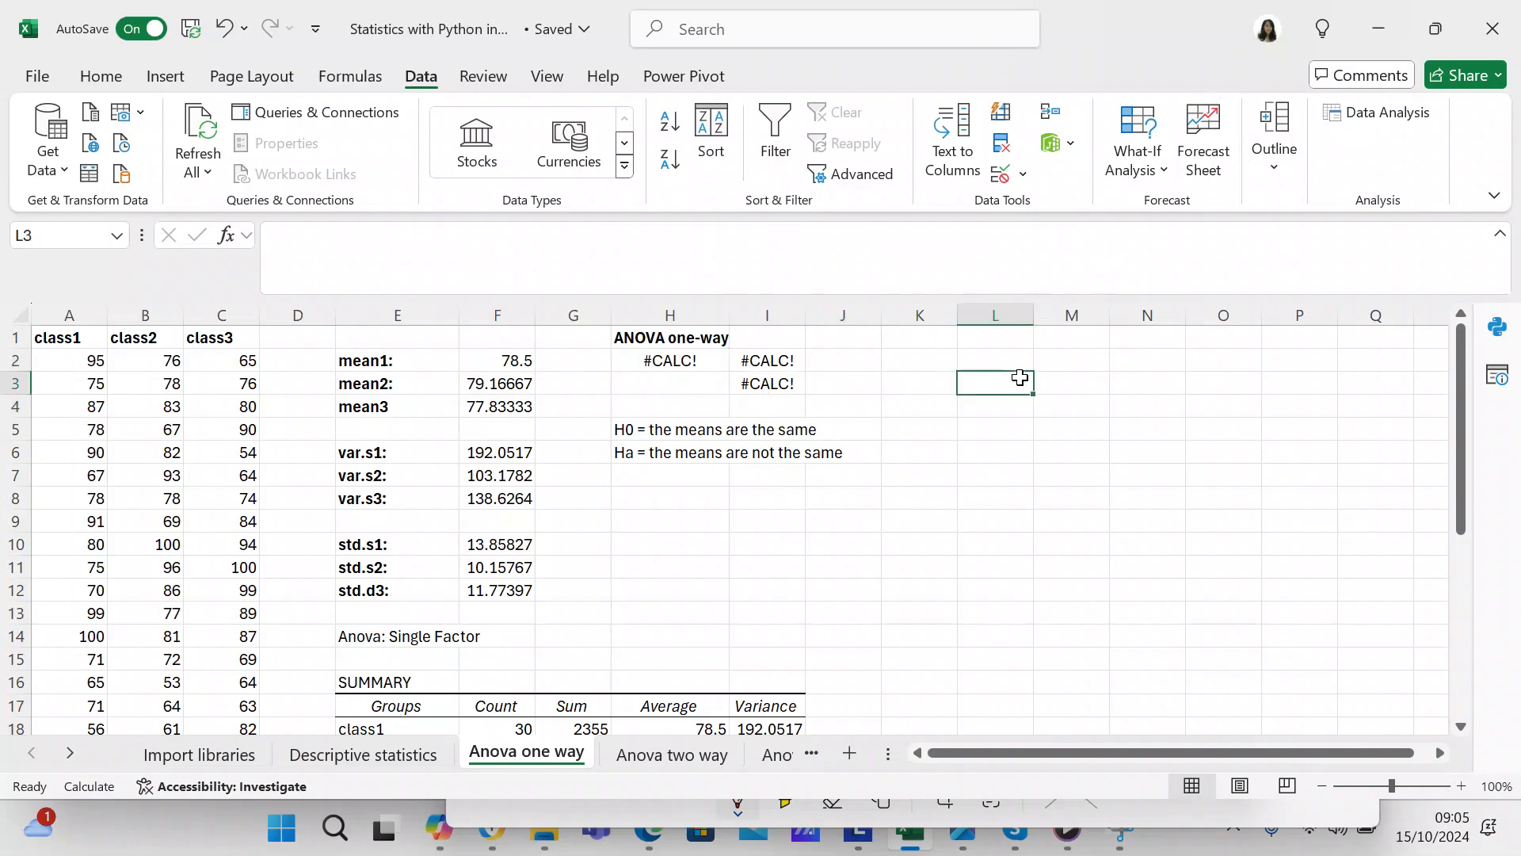
left_click(698, 359)
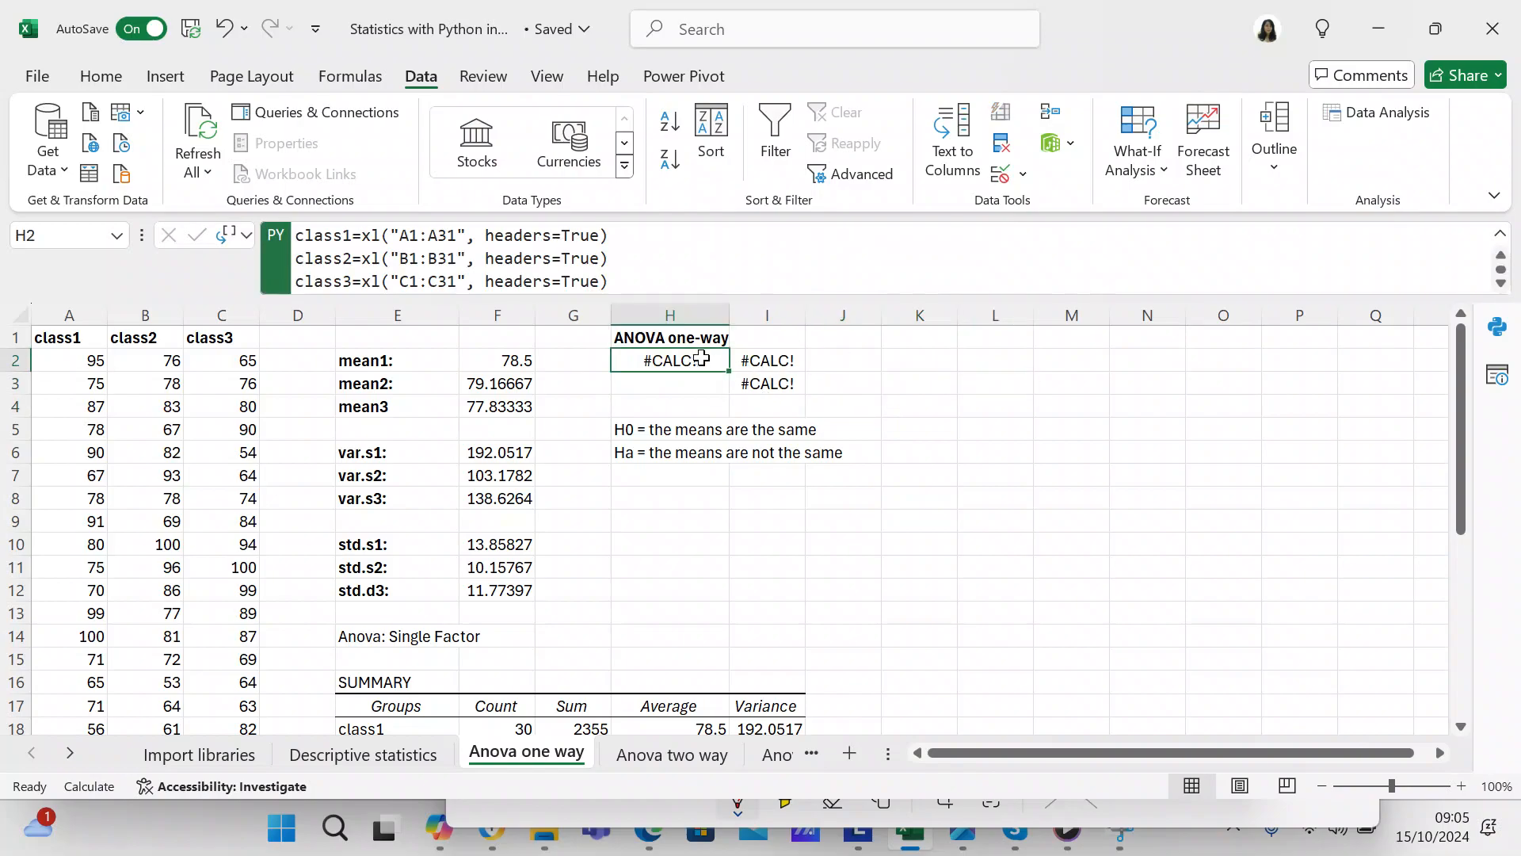
left_click(932, 370)
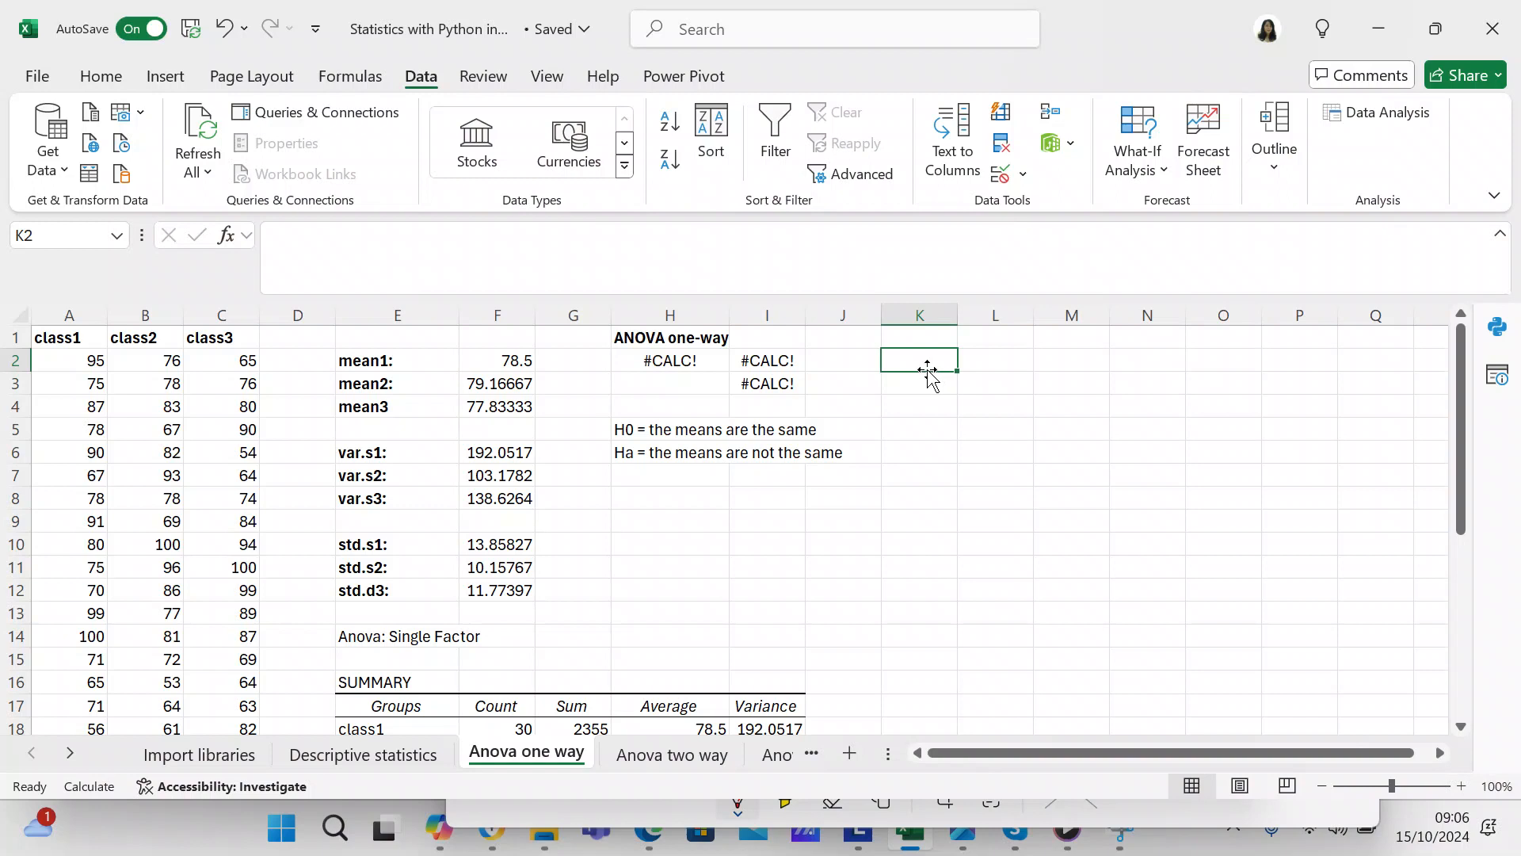
Clear the contents of the extracted one-way ANOVA results in cells I2:I3
left_click(767, 365)
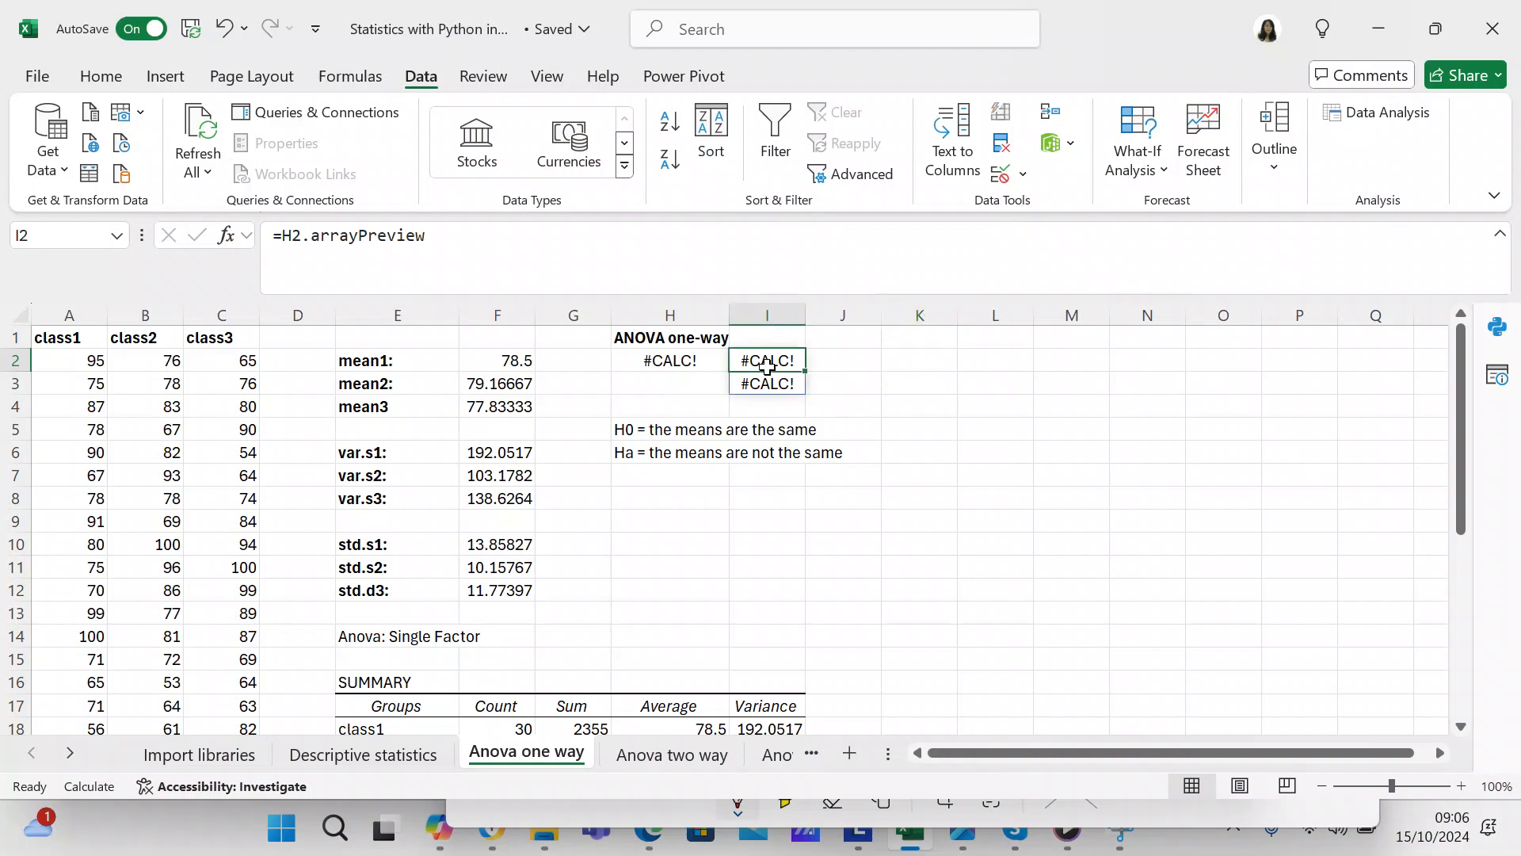
key("shift+Down")
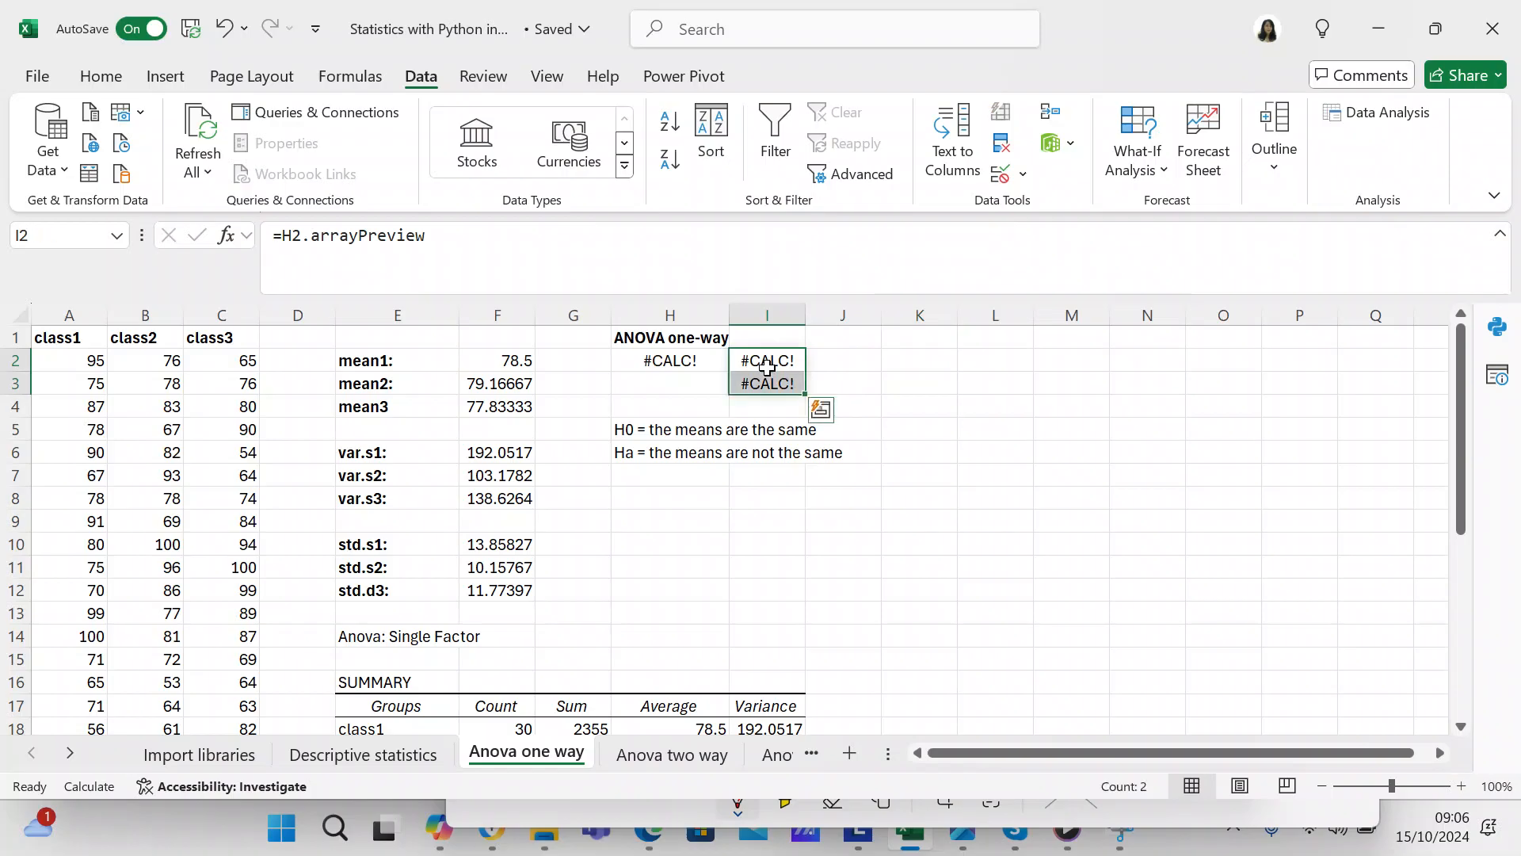
right_click(766, 365)
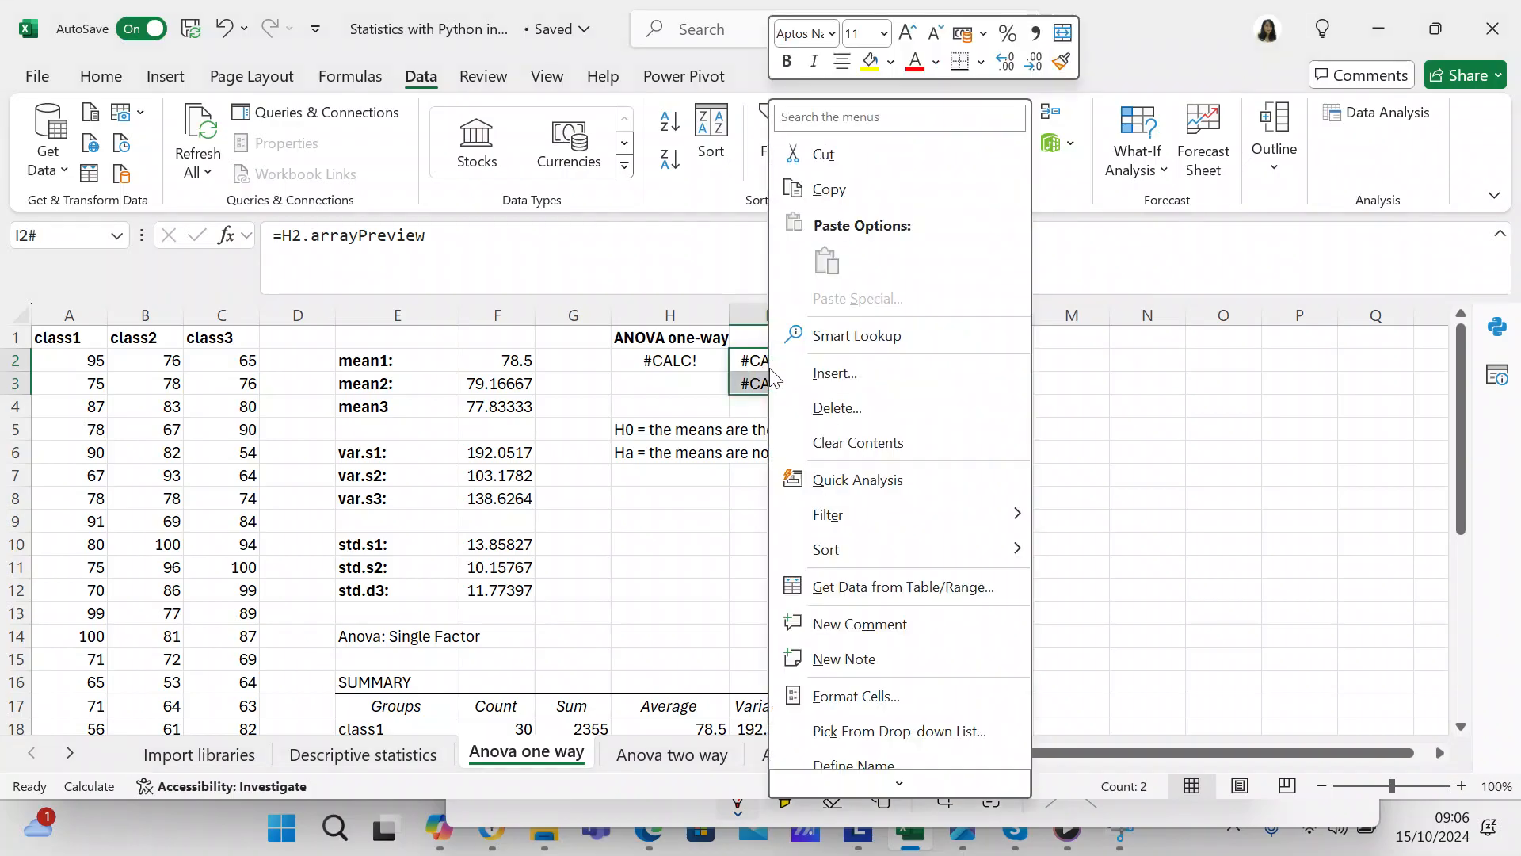
left_click(856, 442)
left_click(986, 404)
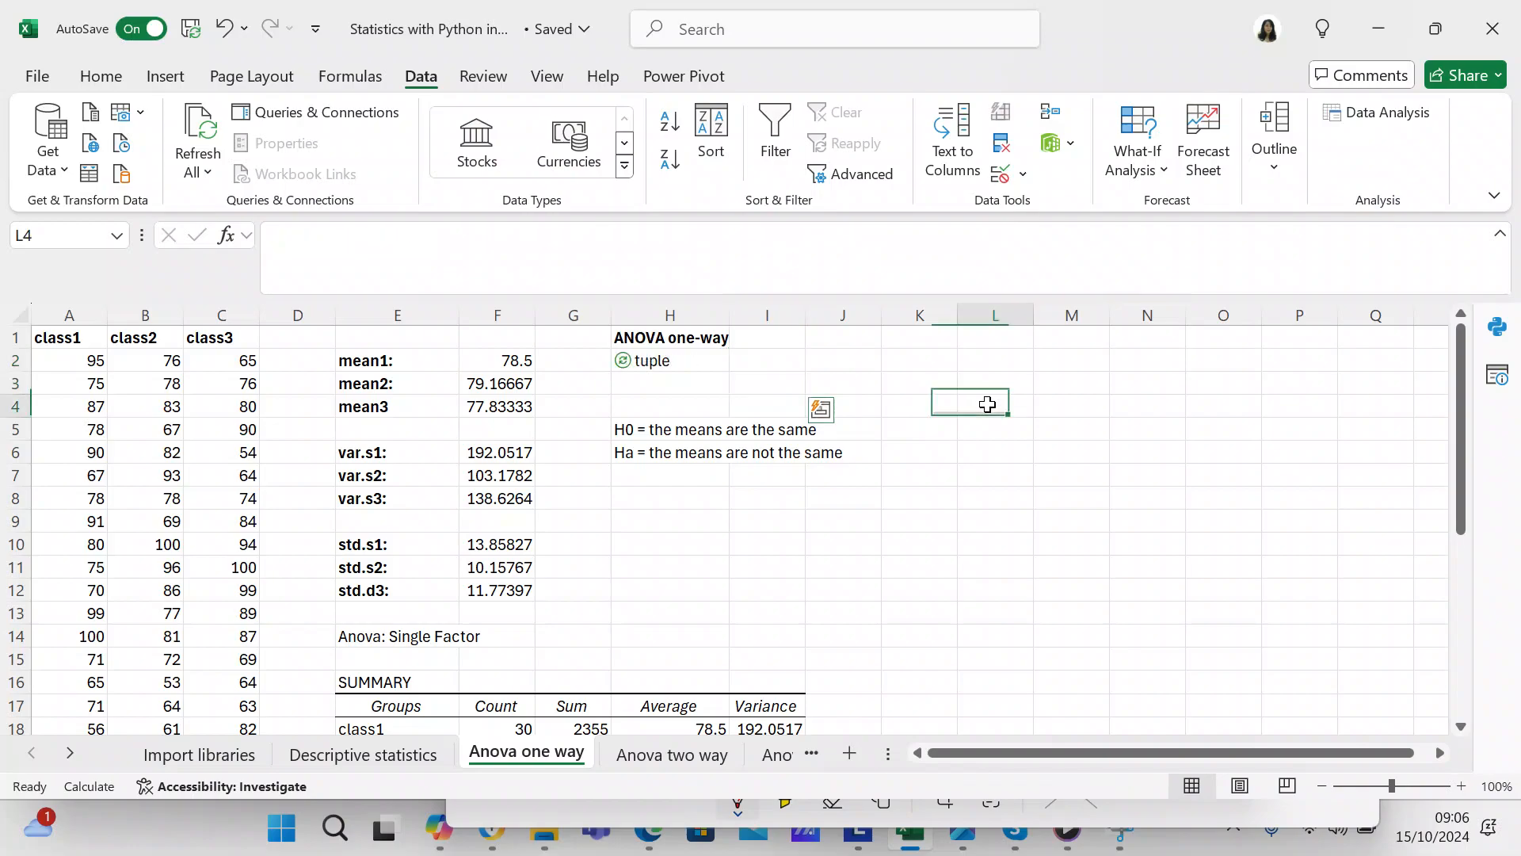
Extract the arrayPreview field from the Python tuple in cell H2 into the neighbouring cells
left_click(704, 362)
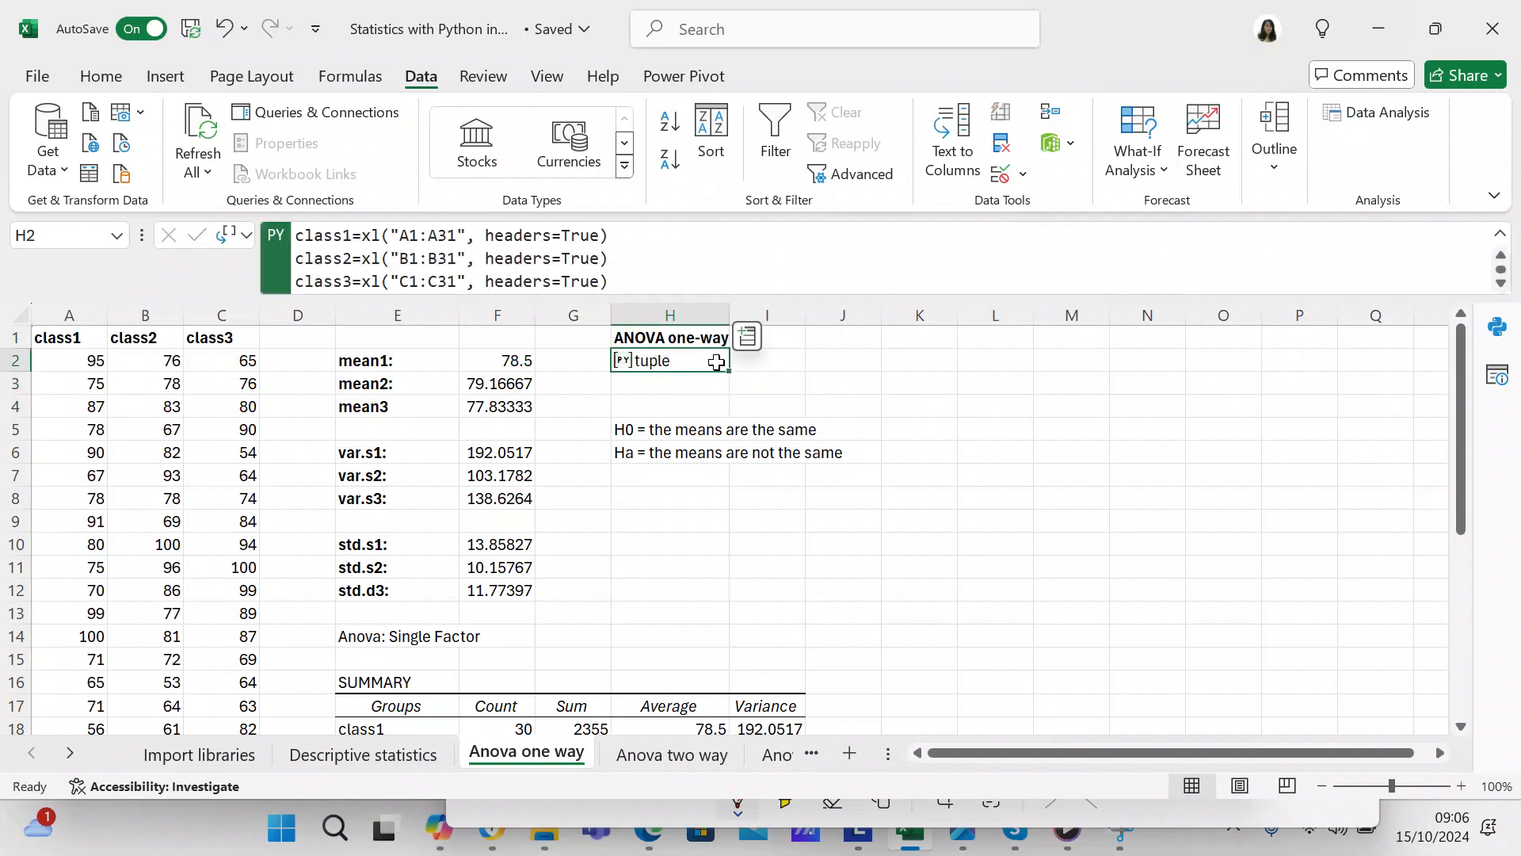
left_click(756, 338)
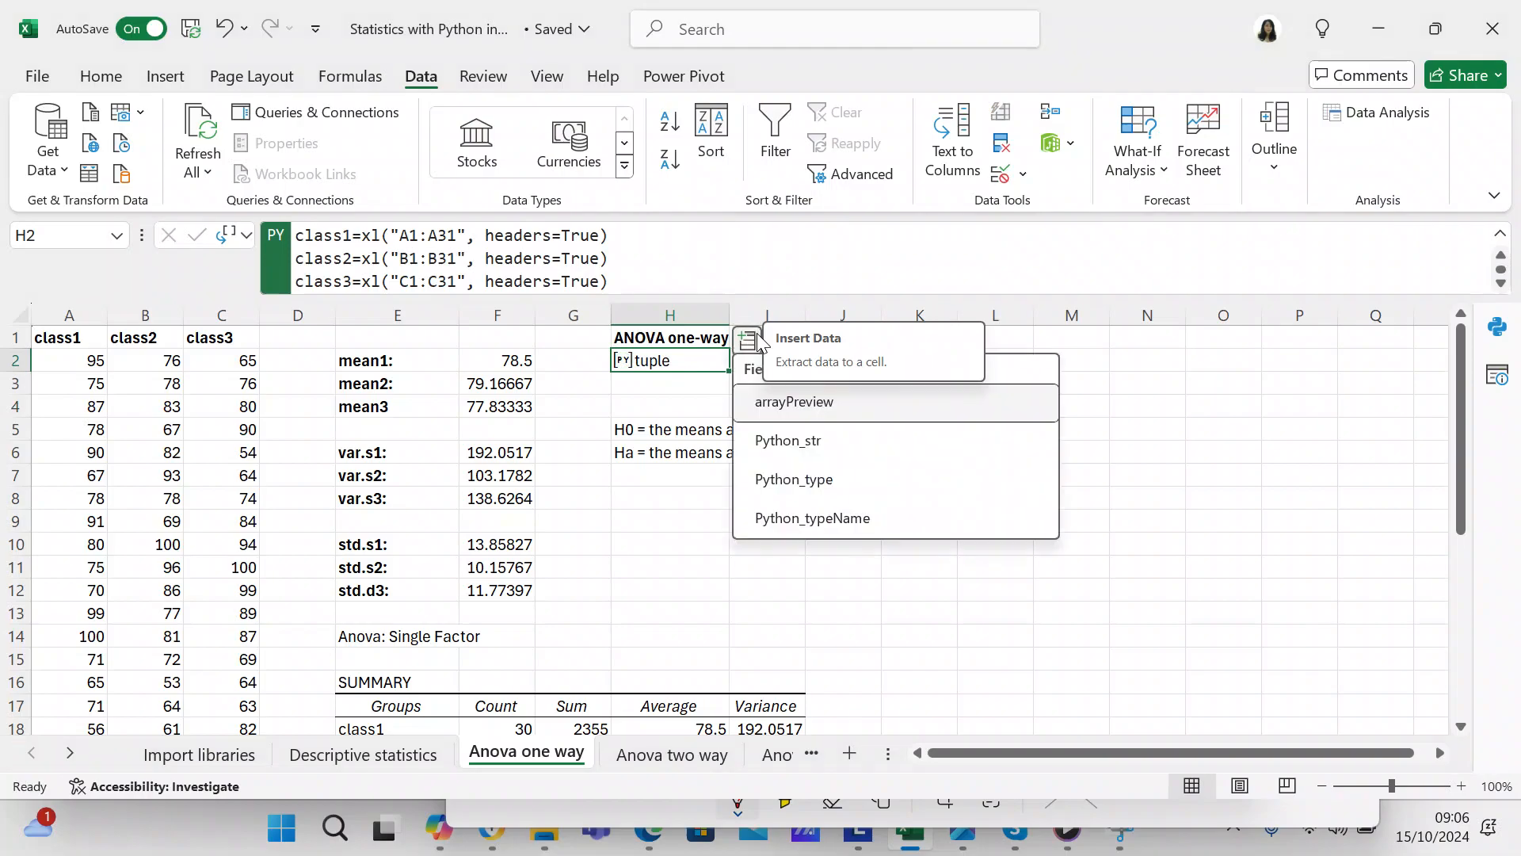
left_click(761, 404)
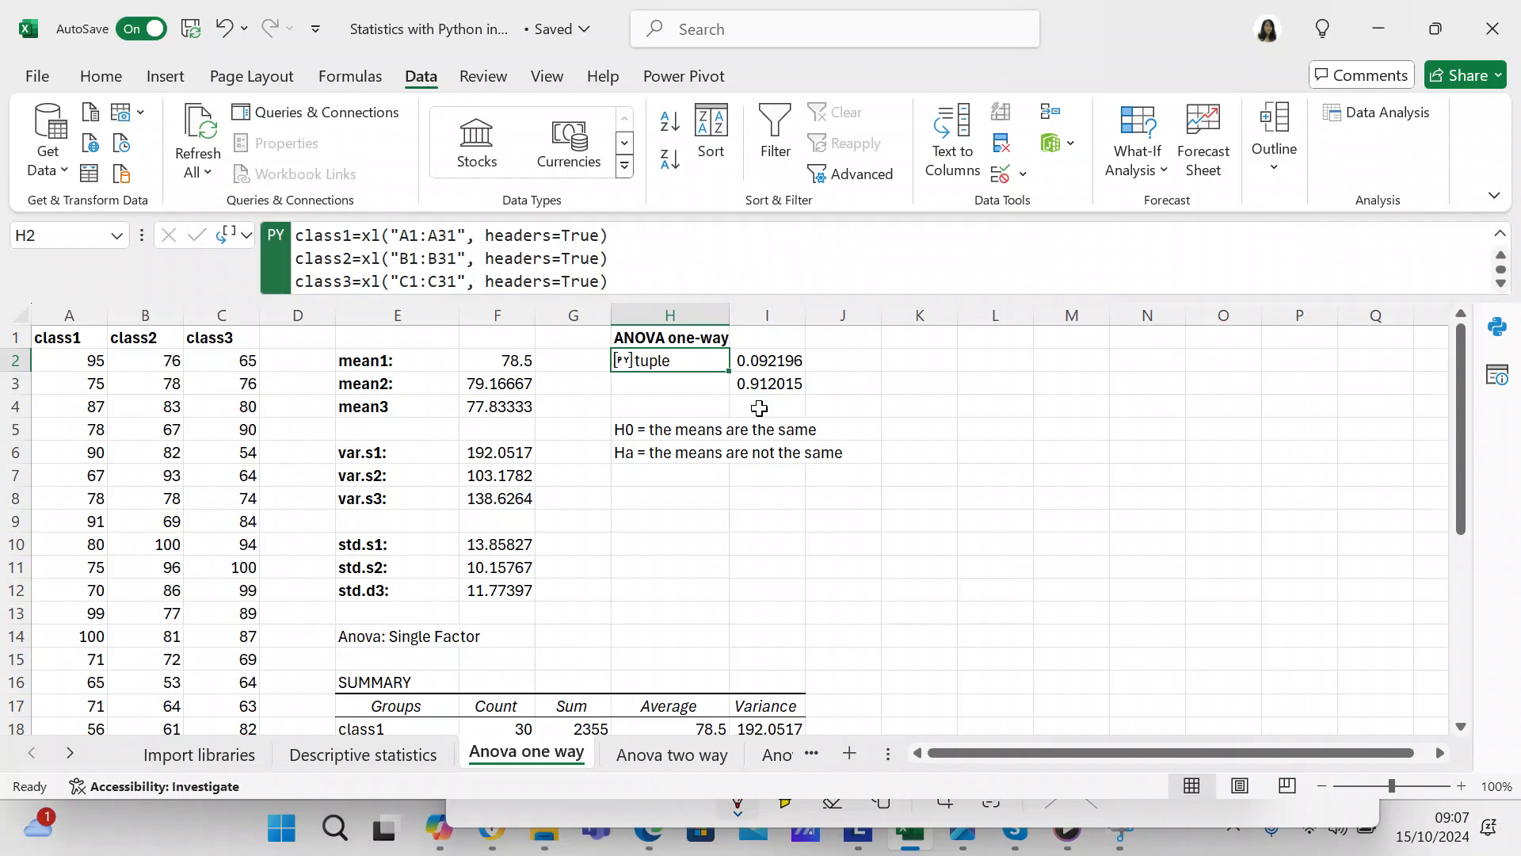
Switch to the Anova two way sheet and look through its water, sun and height data down to the last row
left_click(664, 759)
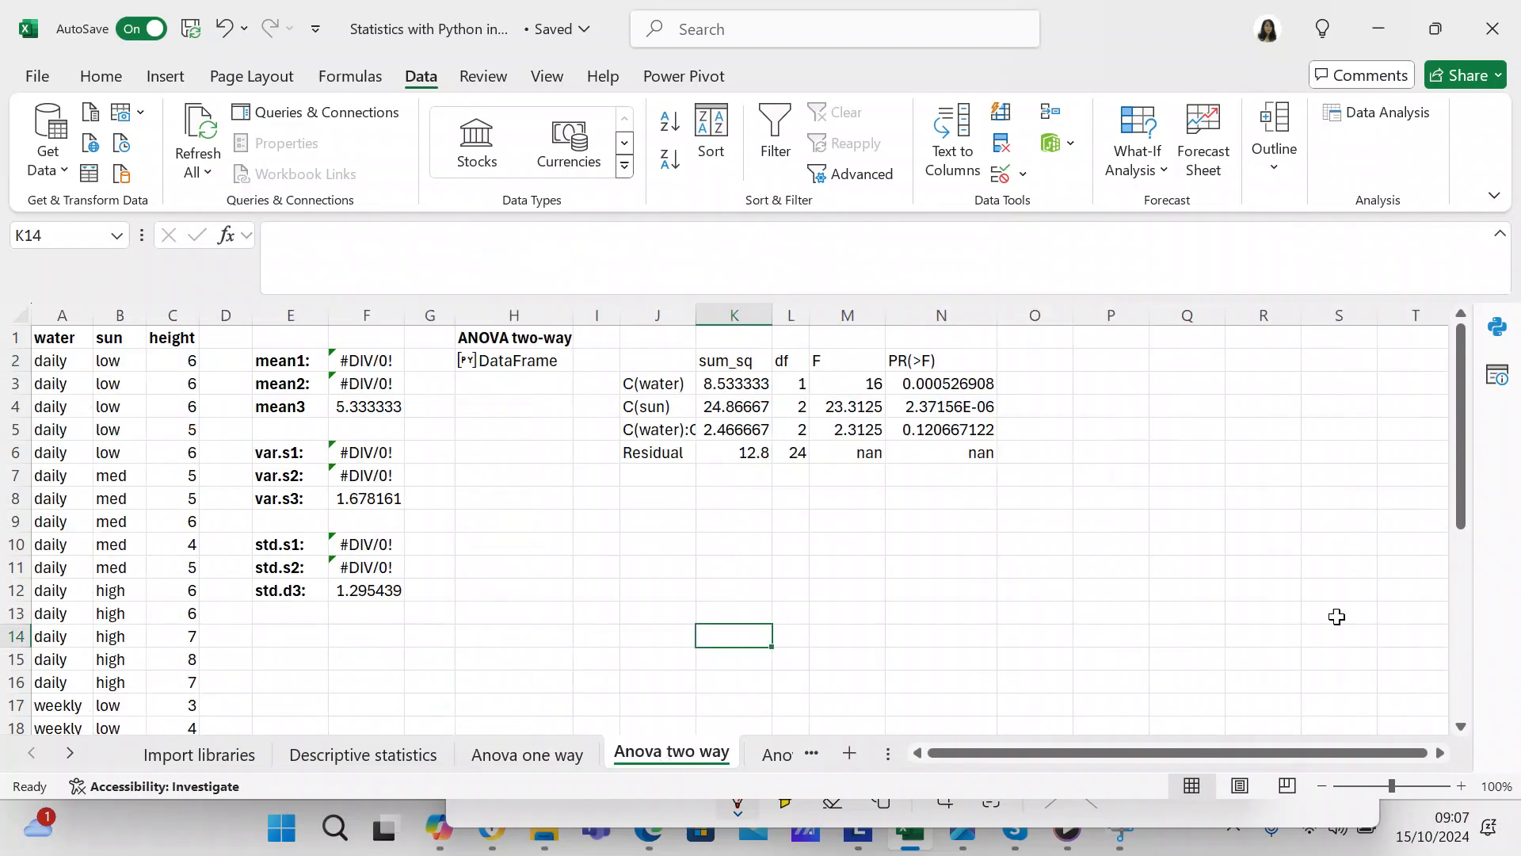
left_click_drag(1287, 748, 1323, 747)
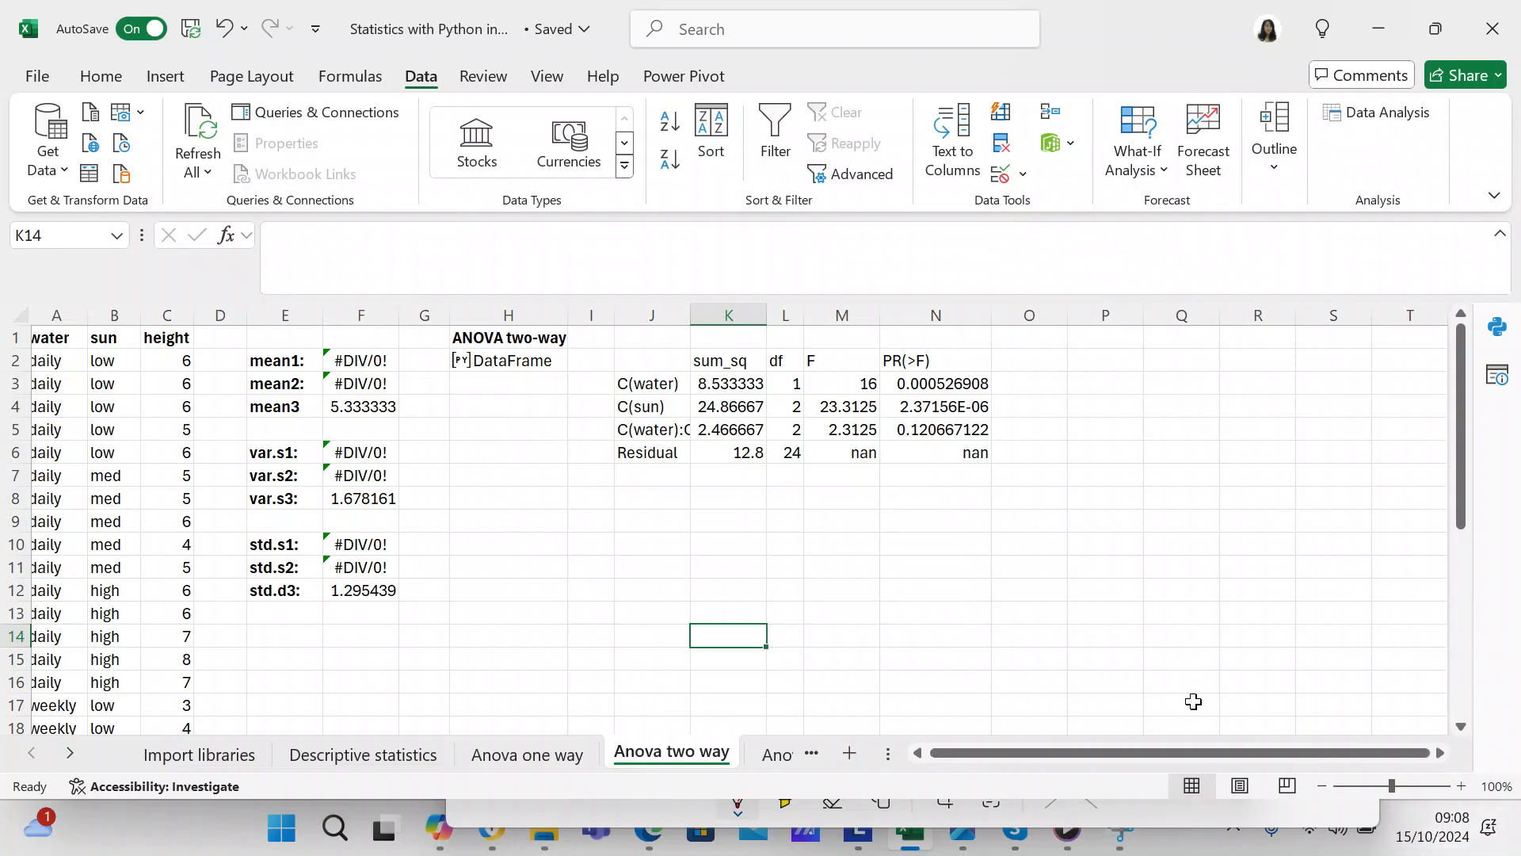
left_click(921, 751)
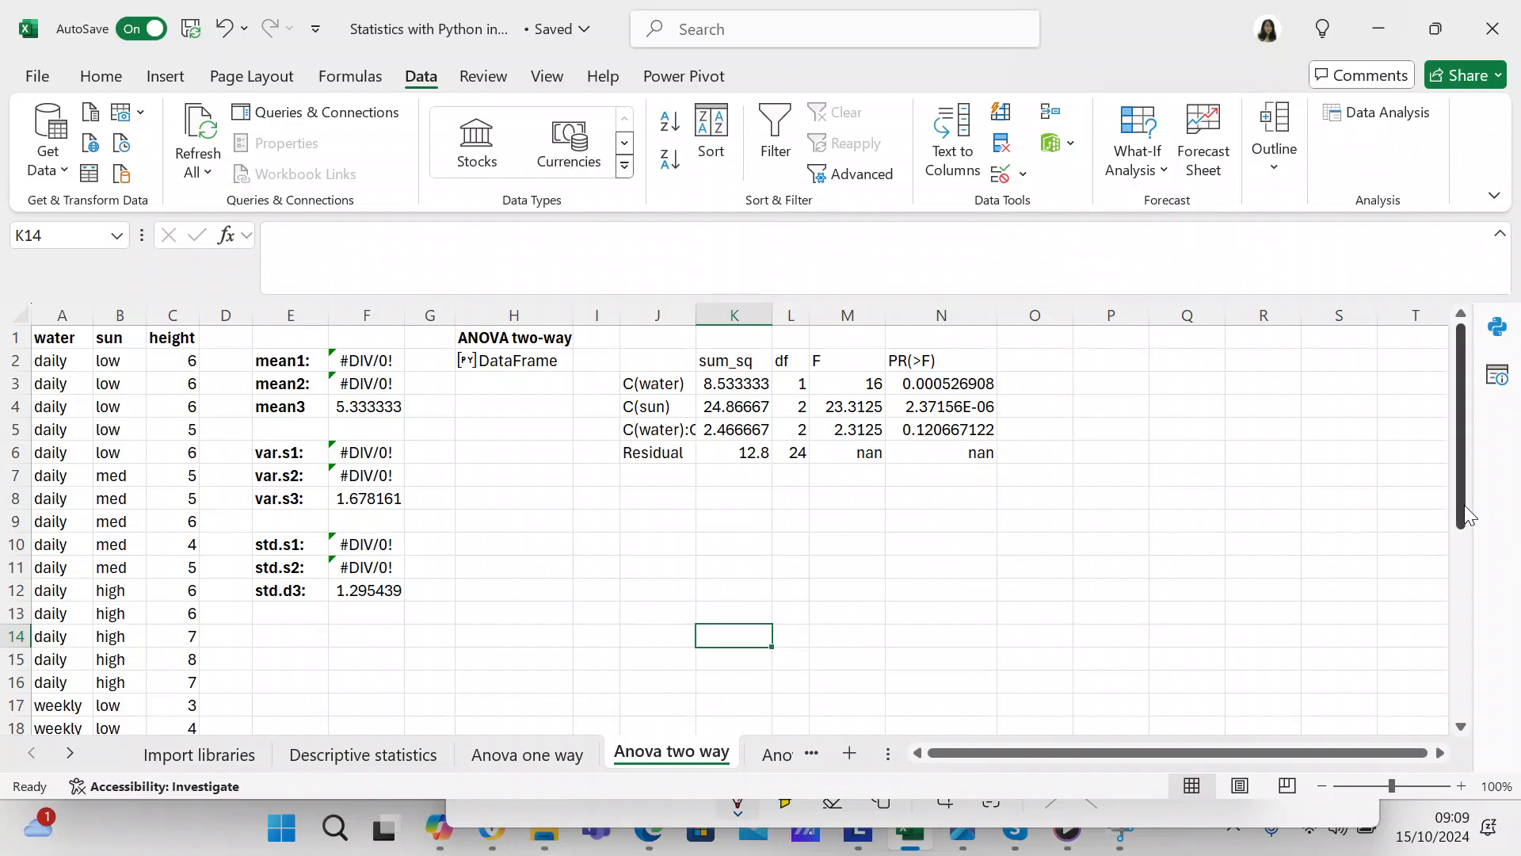
left_click_drag(1463, 506, 1468, 658)
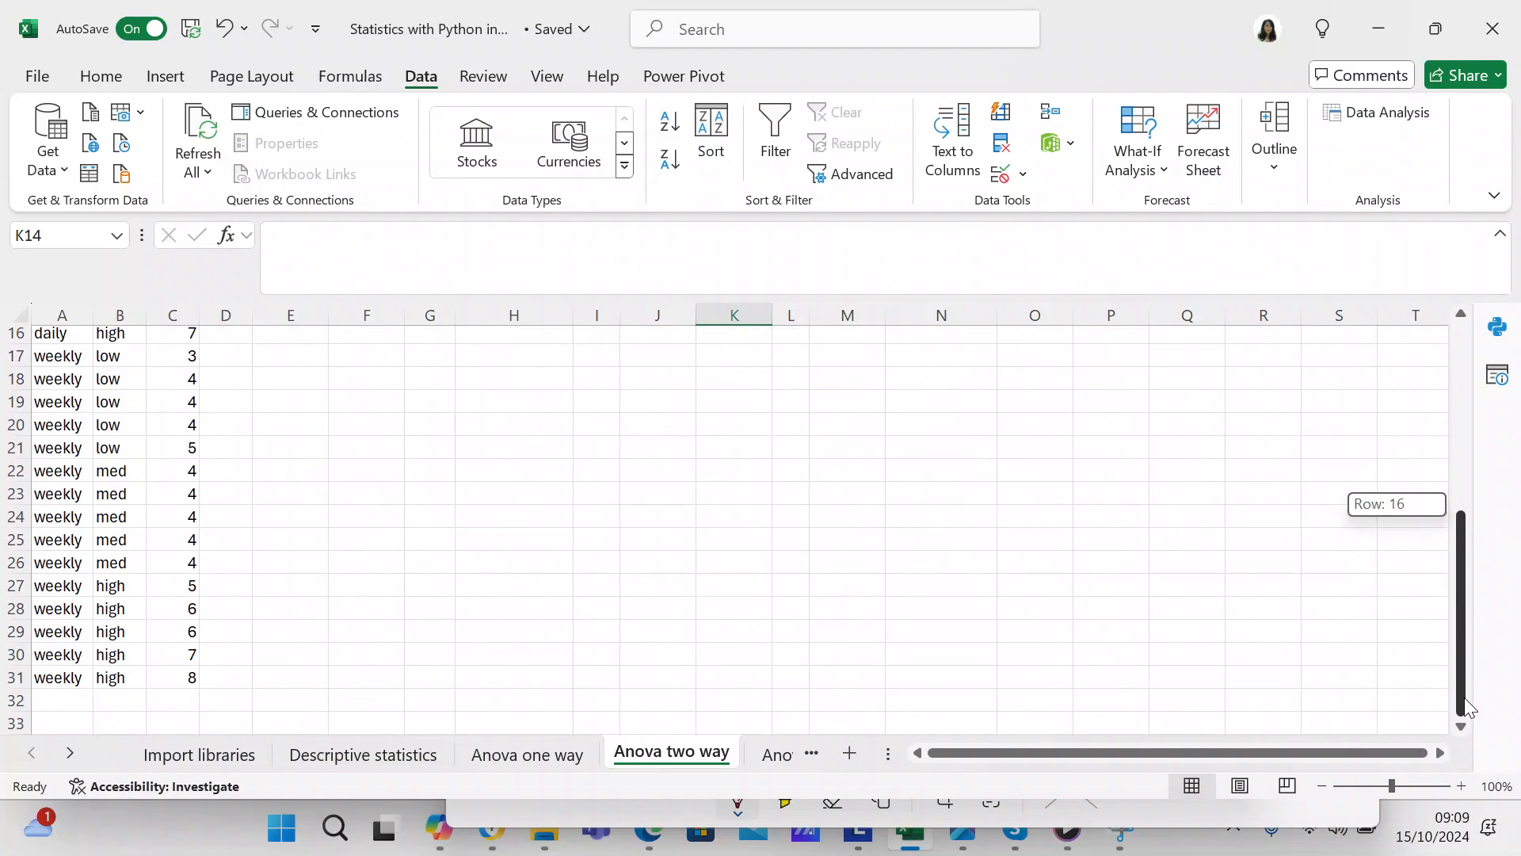
left_click_drag(1464, 697, 1471, 447)
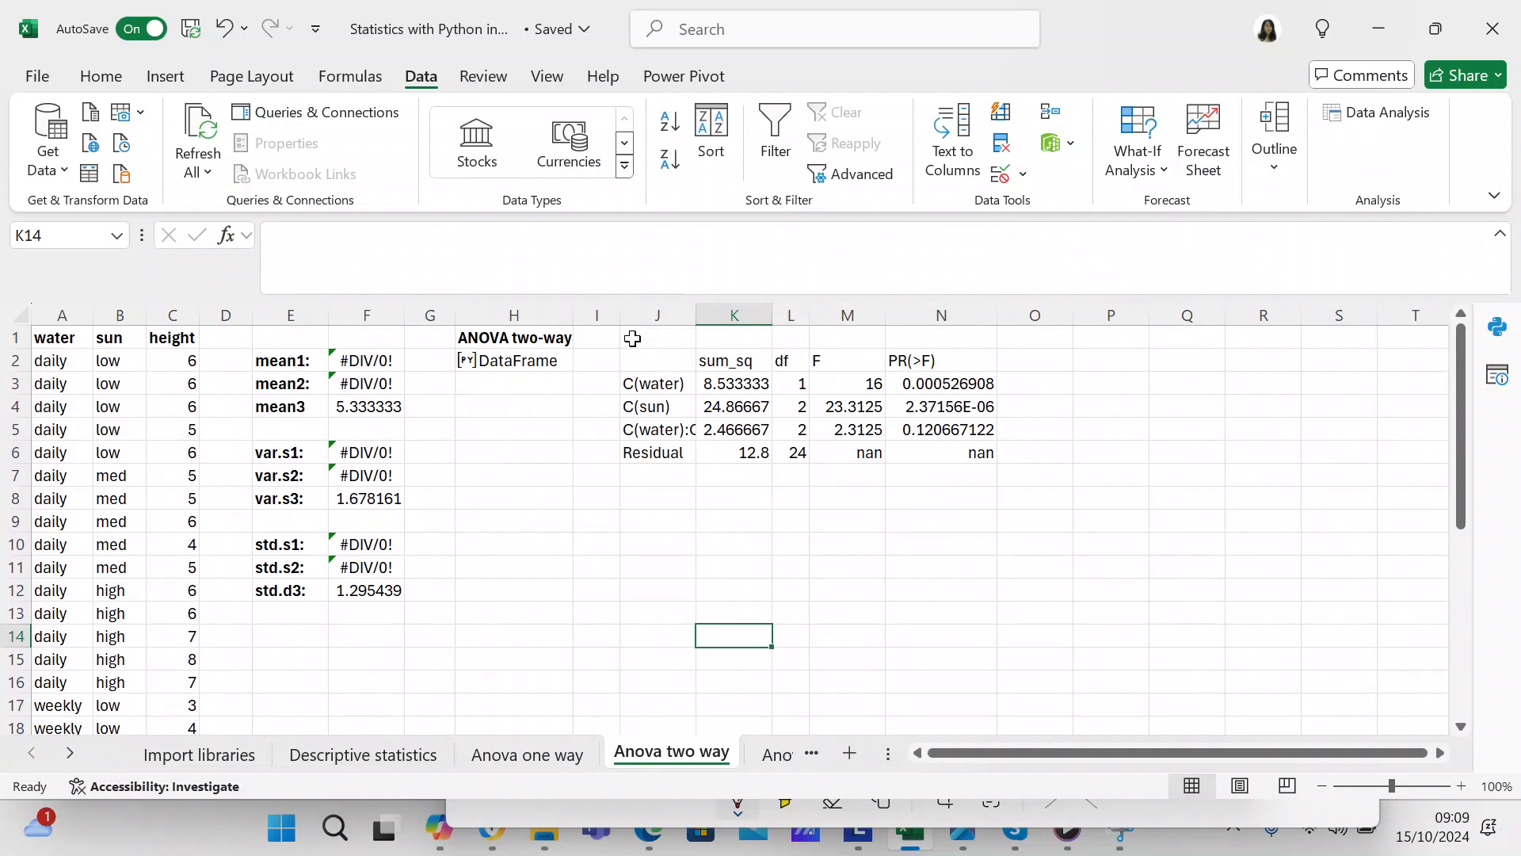
Review the two-way ANOVA Python code in cell H2, from the DataFrame definition through the ols model to the anova_lm line
left_click(531, 358)
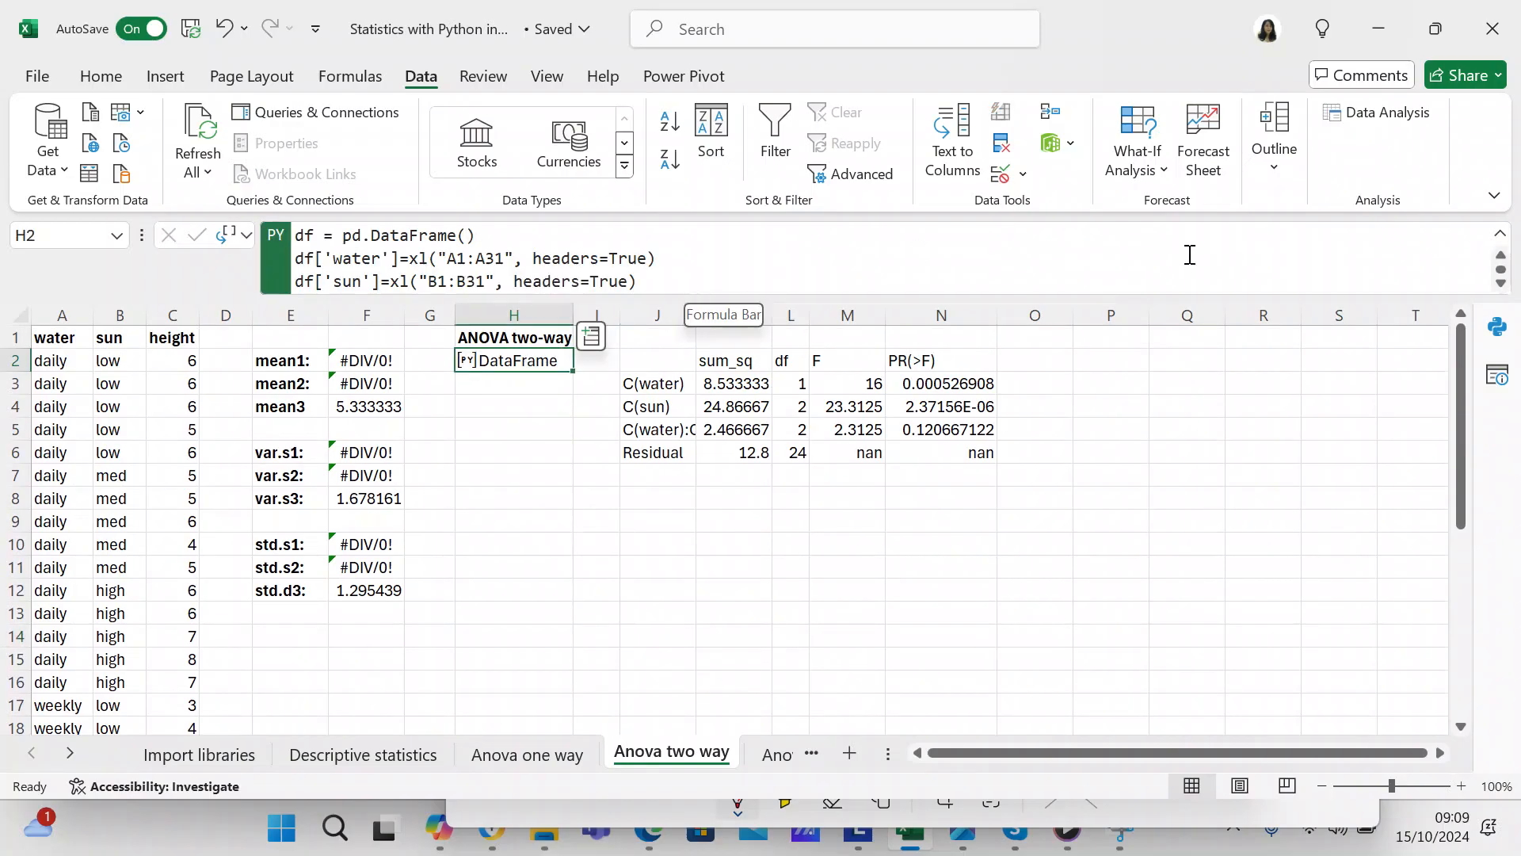
left_click(1500, 284)
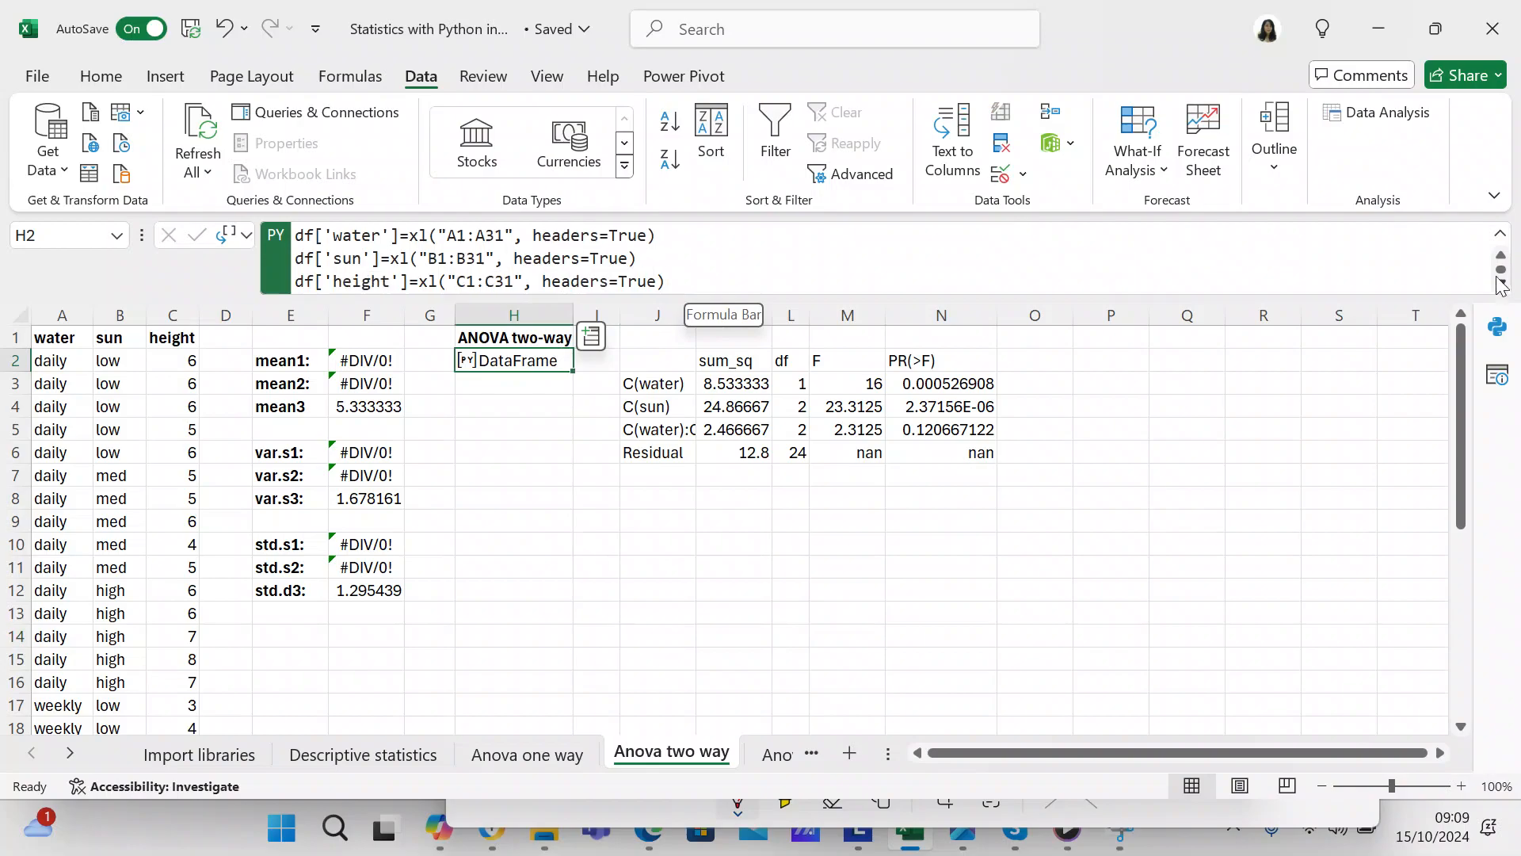
left_click(1502, 255)
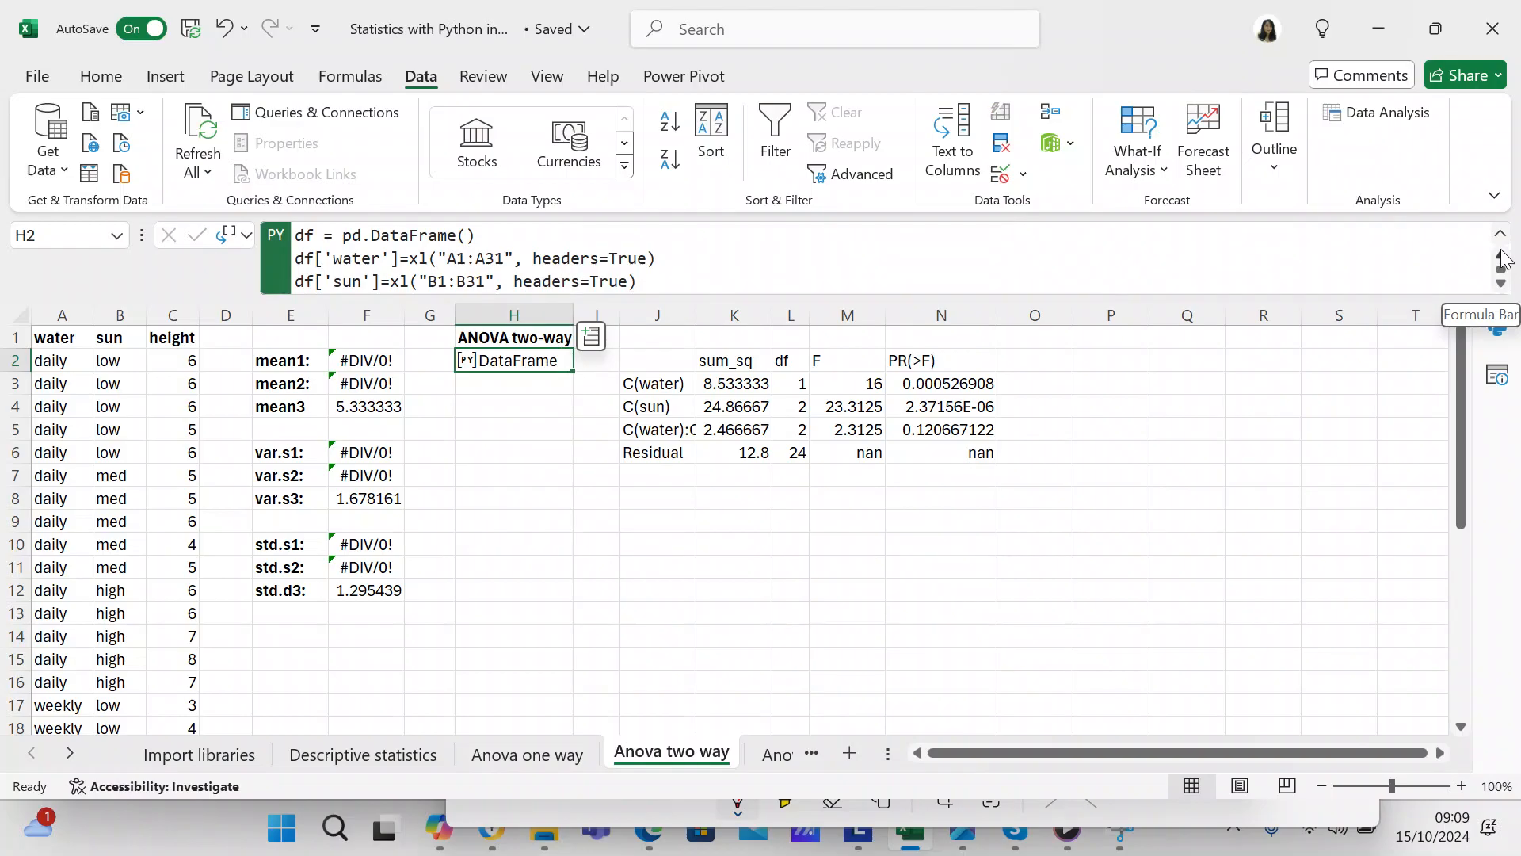
left_click(1501, 284)
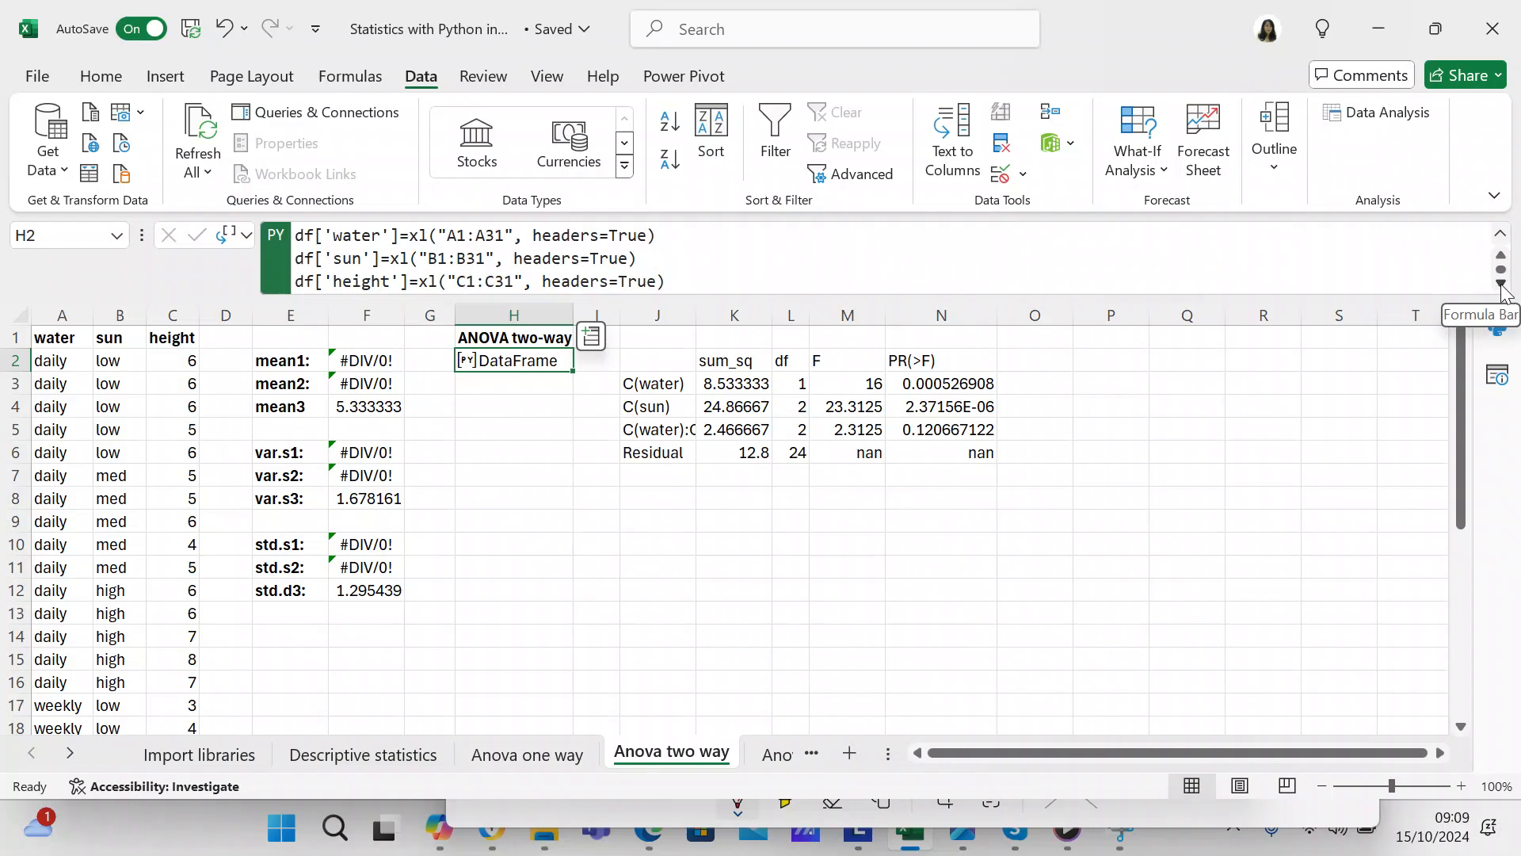
left_click(1501, 283)
left_click(1500, 283)
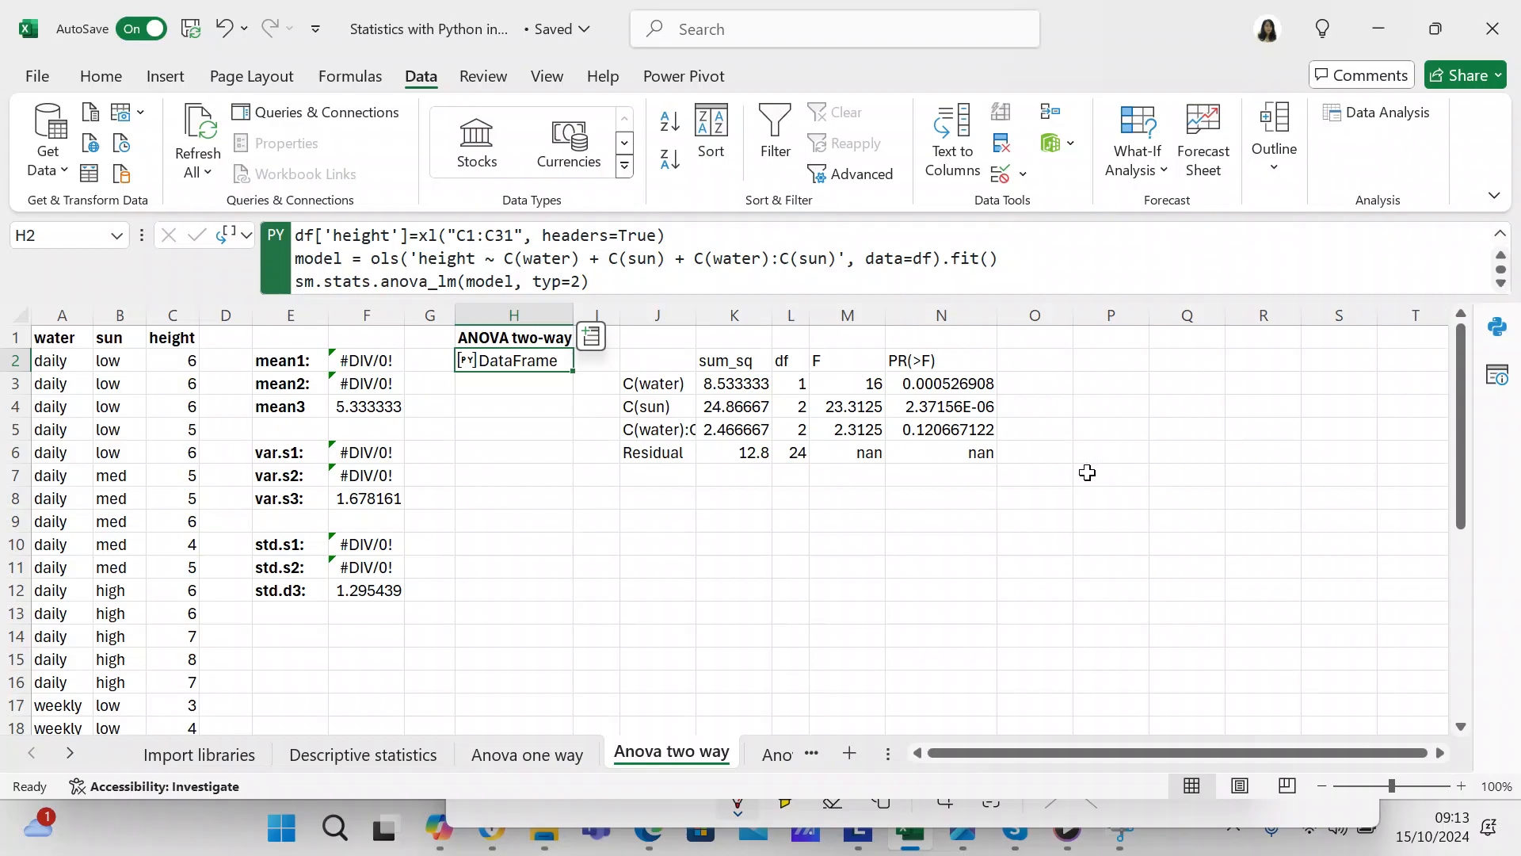
Open the Anova two way - numeric sheet and view its data from the water column in column A
left_click(70, 756)
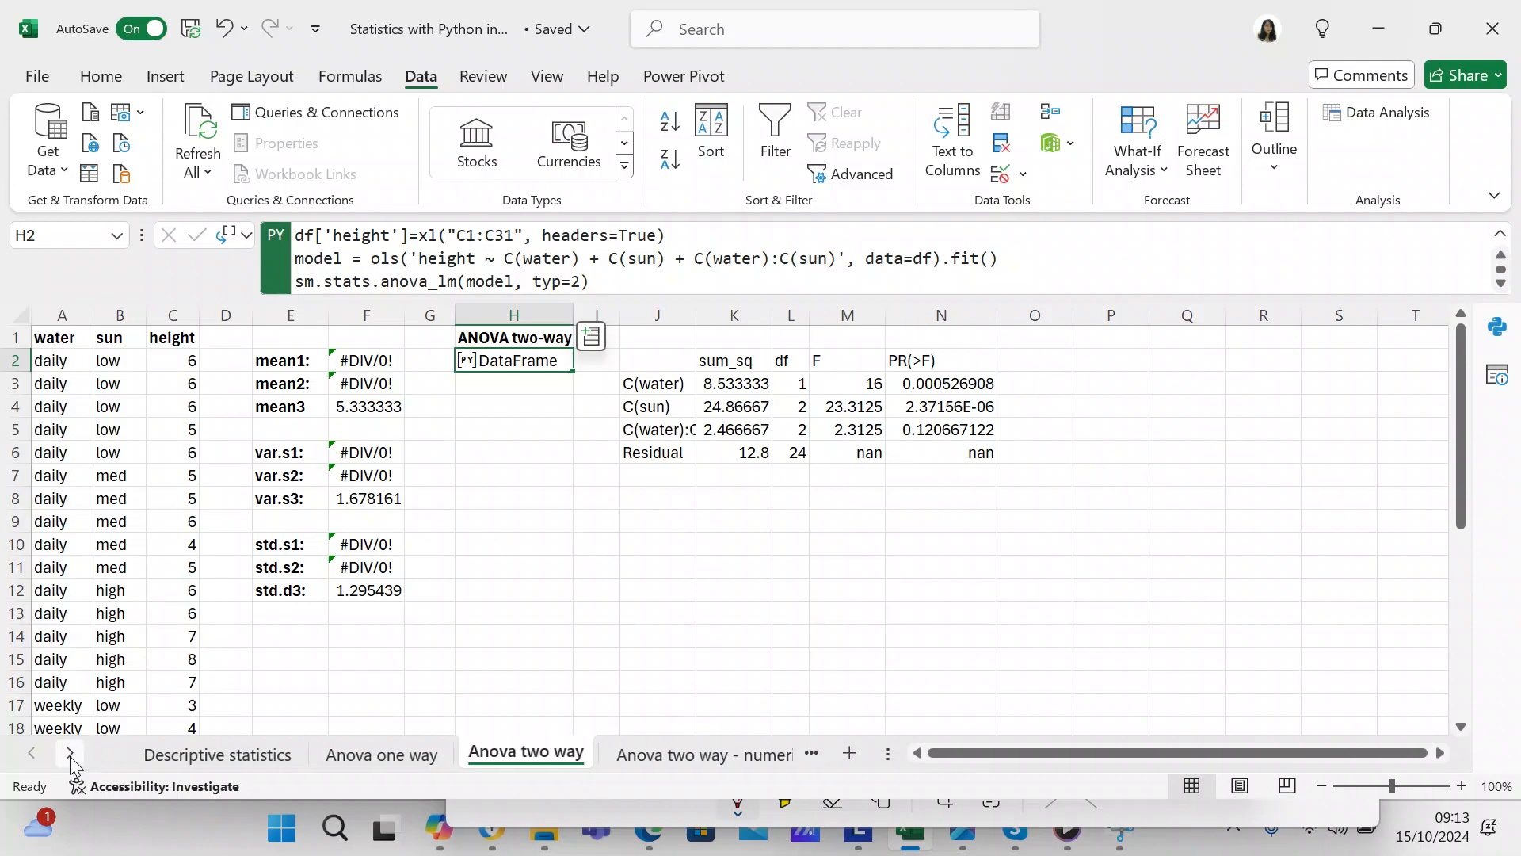
left_click(716, 756)
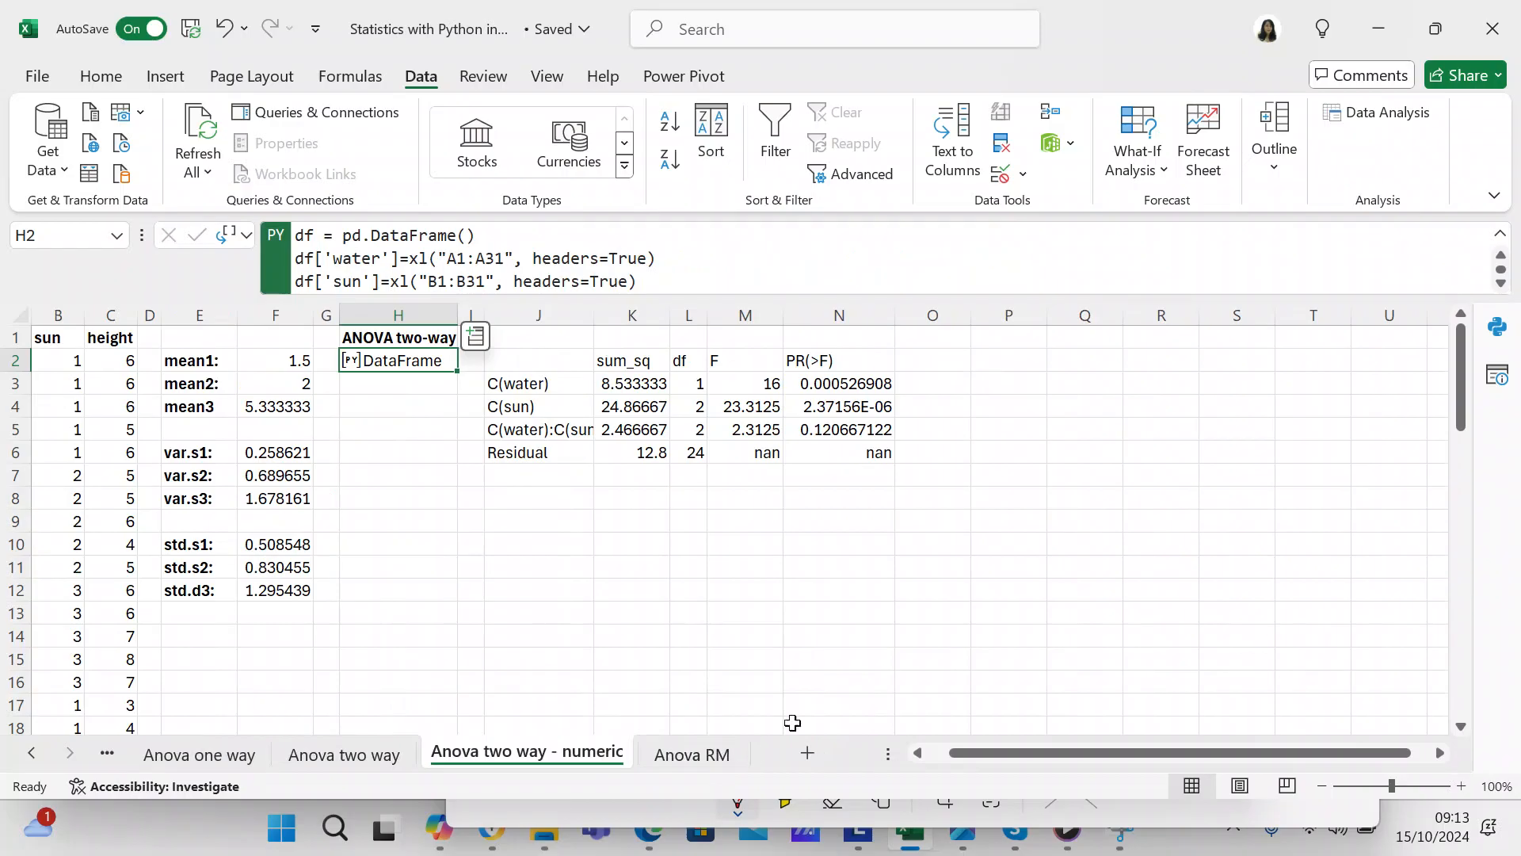
left_click_drag(960, 759, 903, 760)
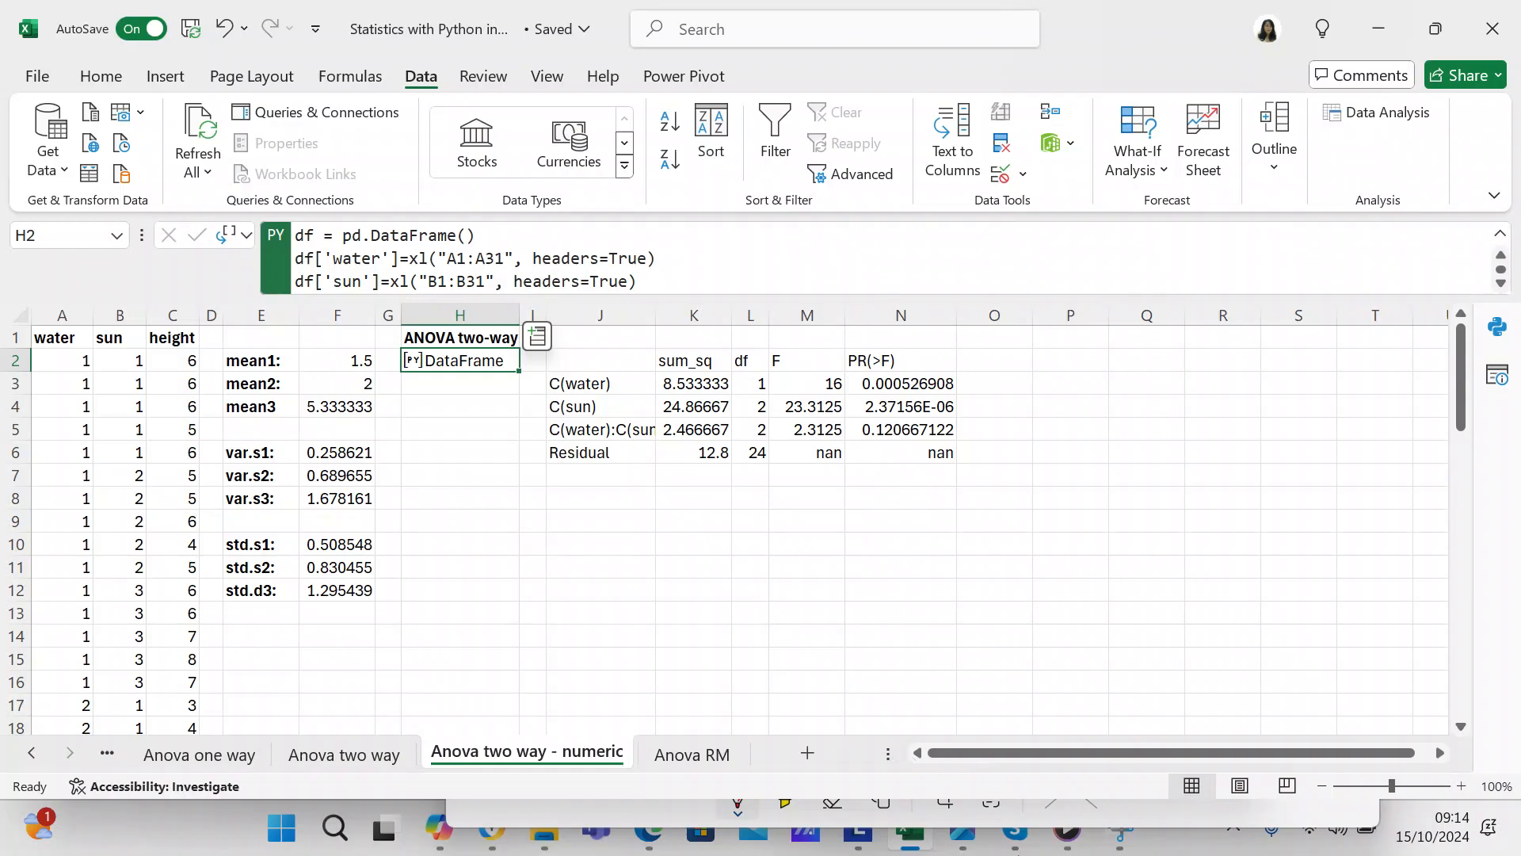
Open the Anova RM sheet and review the repeated-measures Python code in cell H2, including the AnovaRM model line
left_click(691, 756)
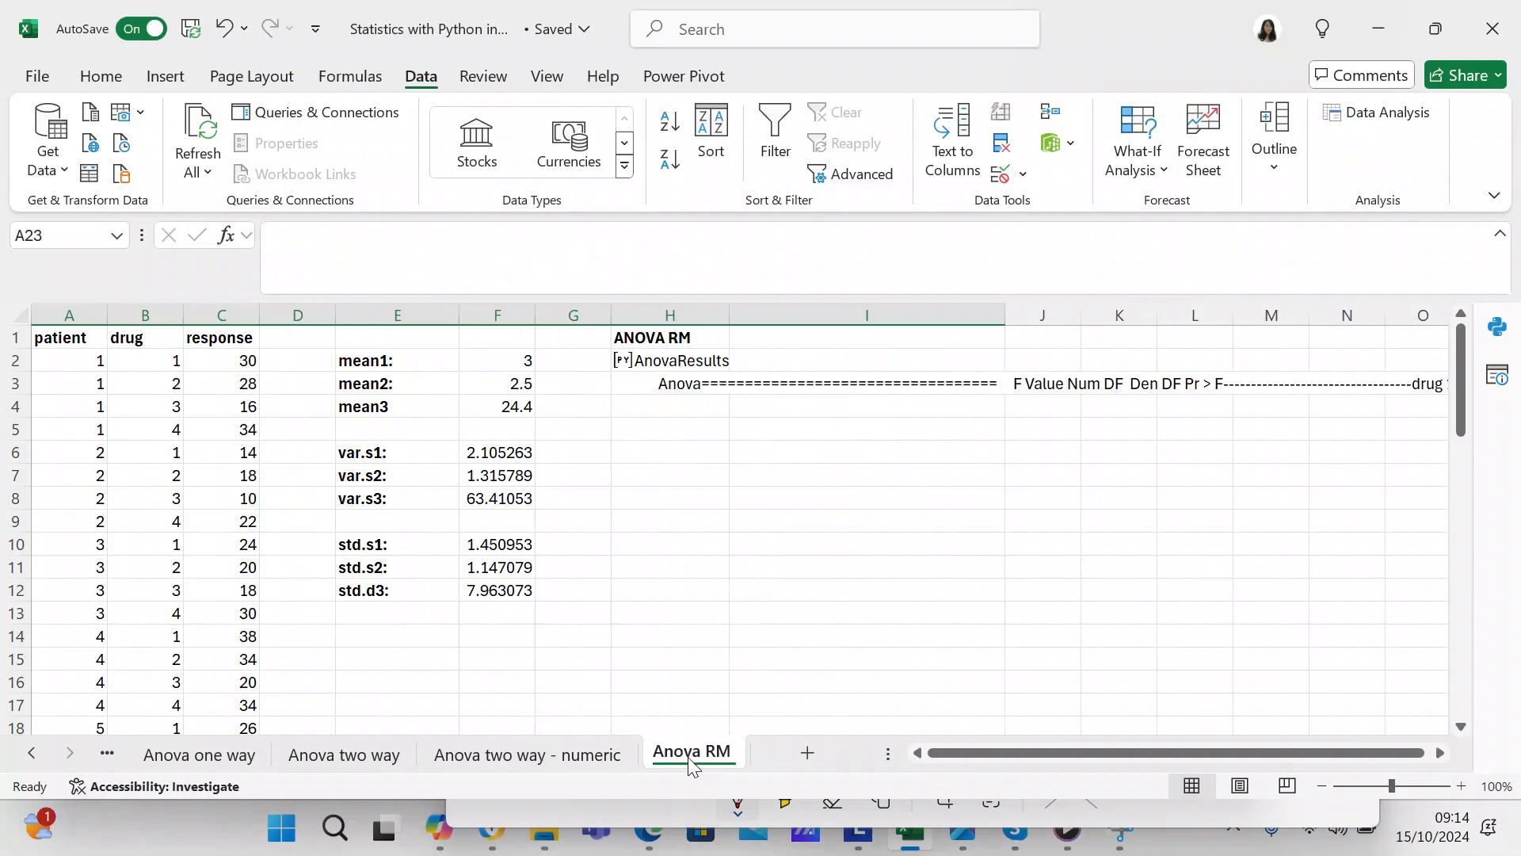
left_click_drag(1459, 431, 1449, 348)
left_click(667, 364)
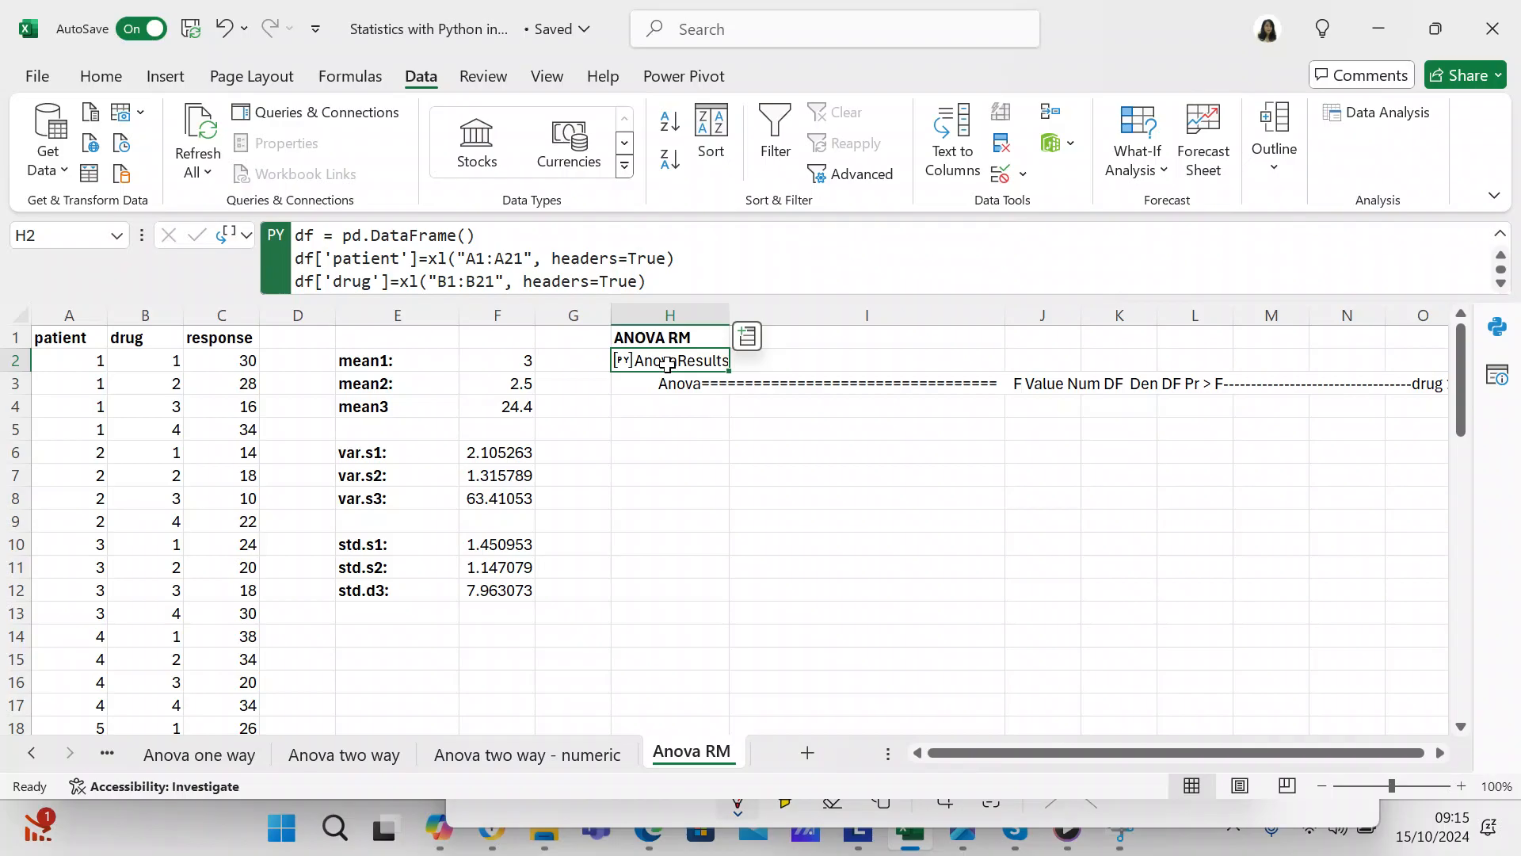
left_click(1502, 286)
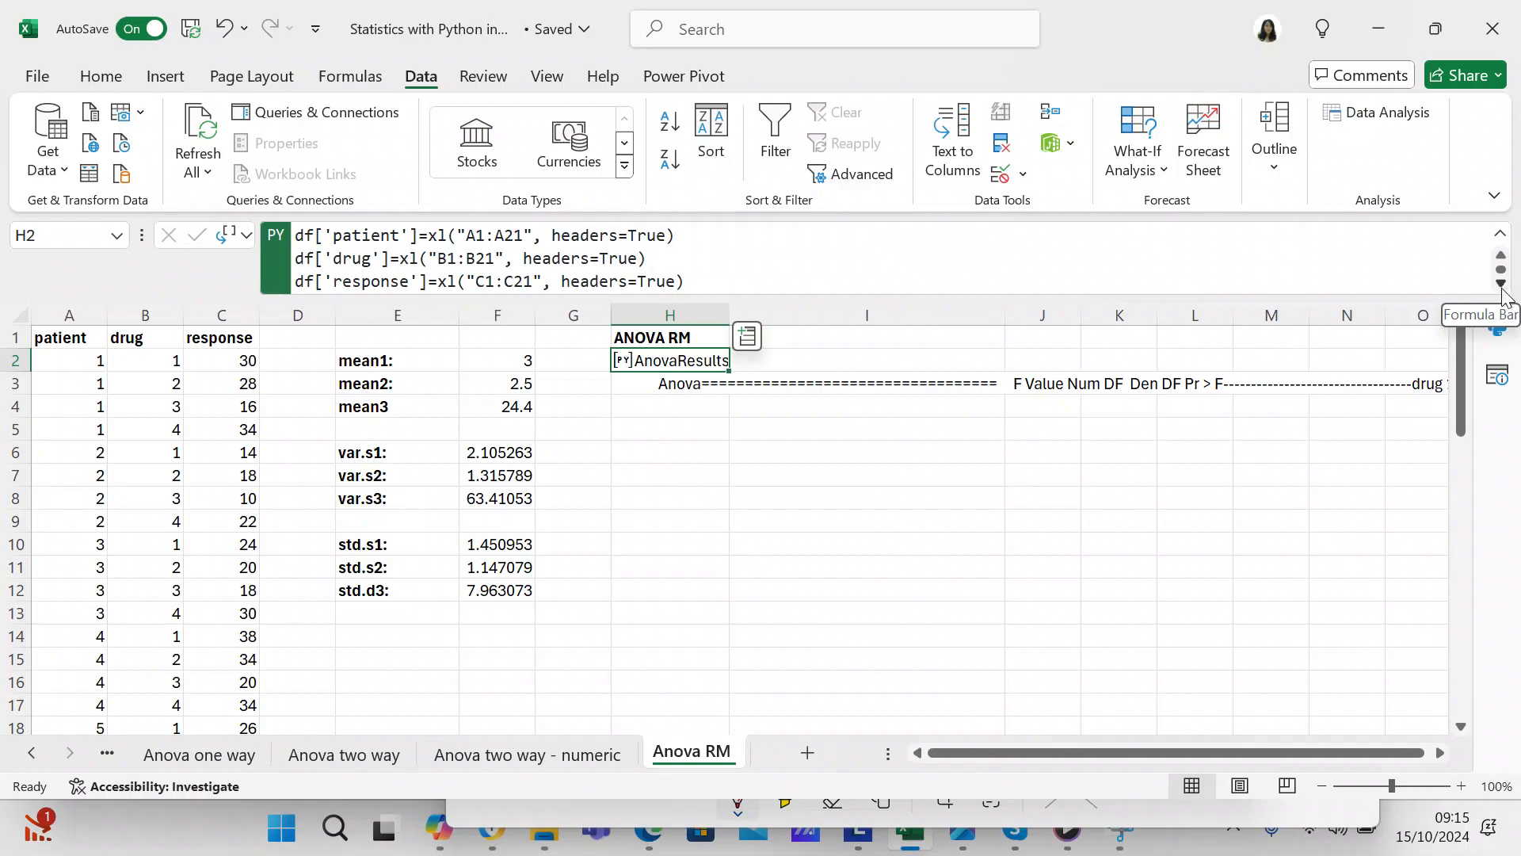
left_click(1503, 287)
left_click(1503, 287)
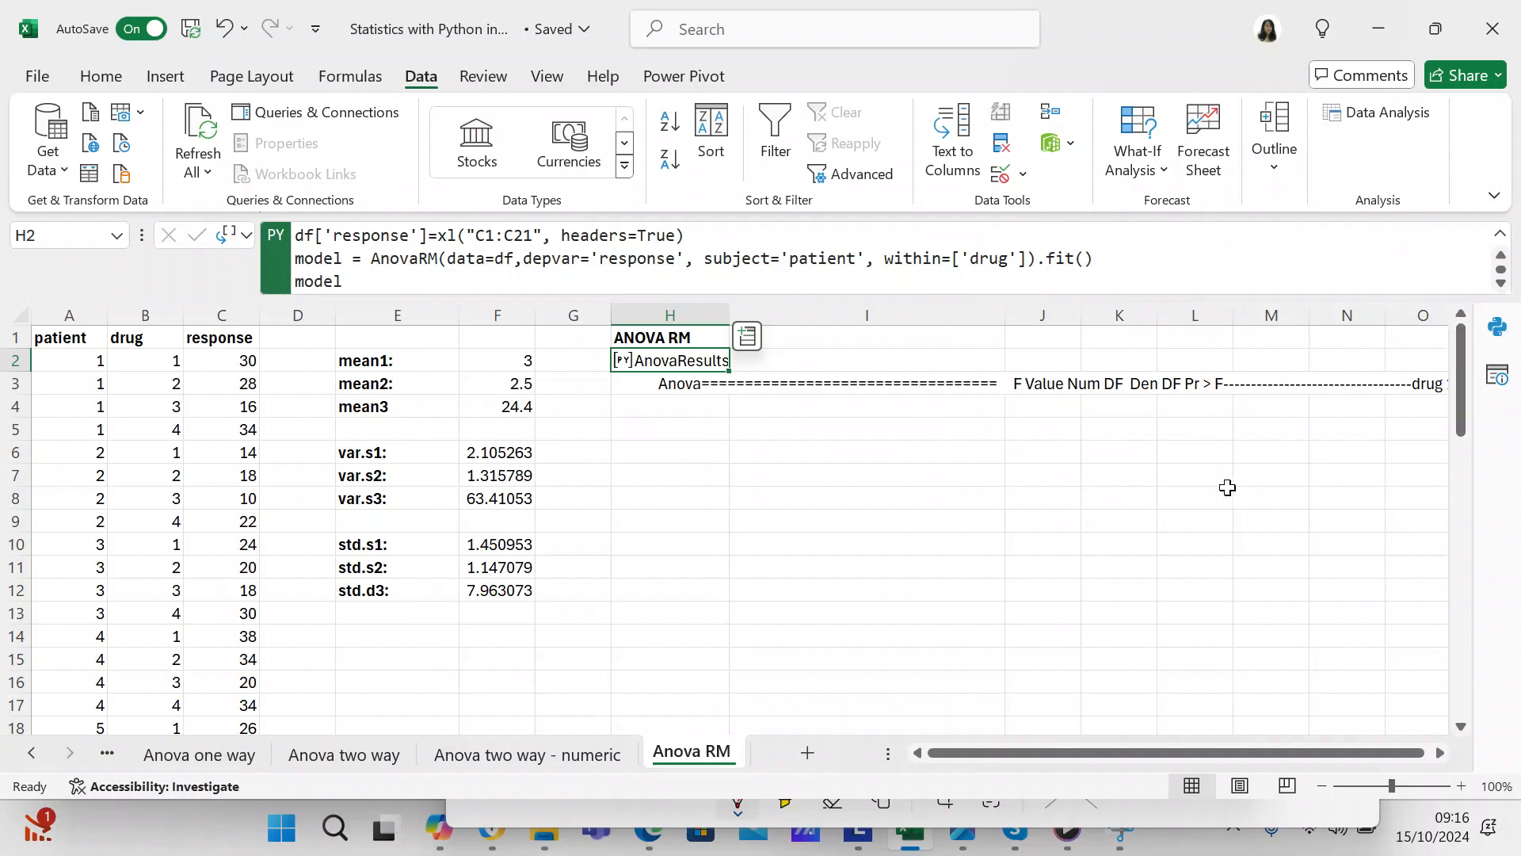
left_click(773, 357)
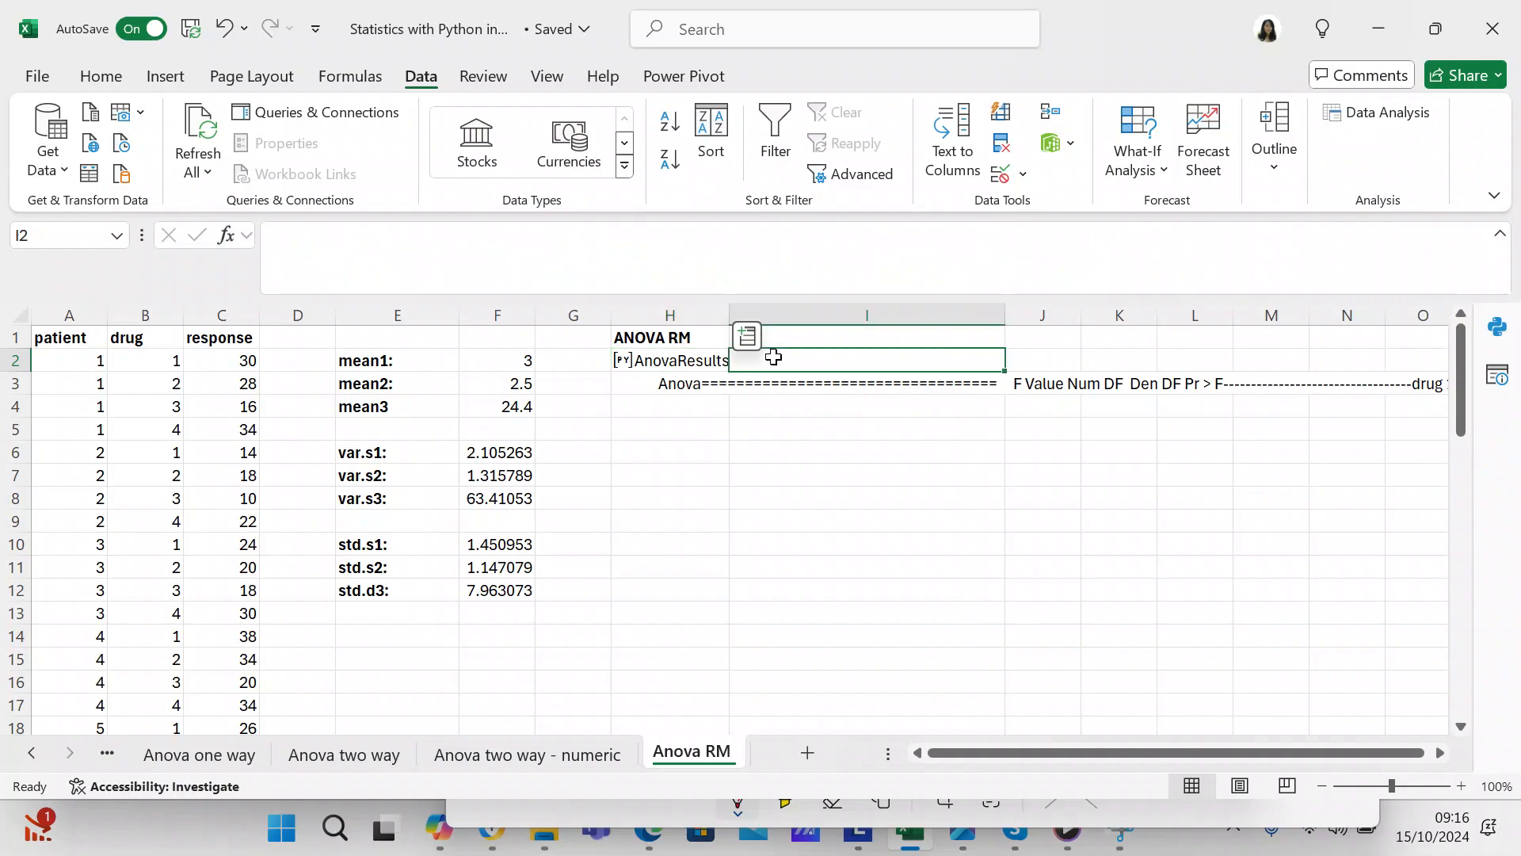
left_click(721, 357)
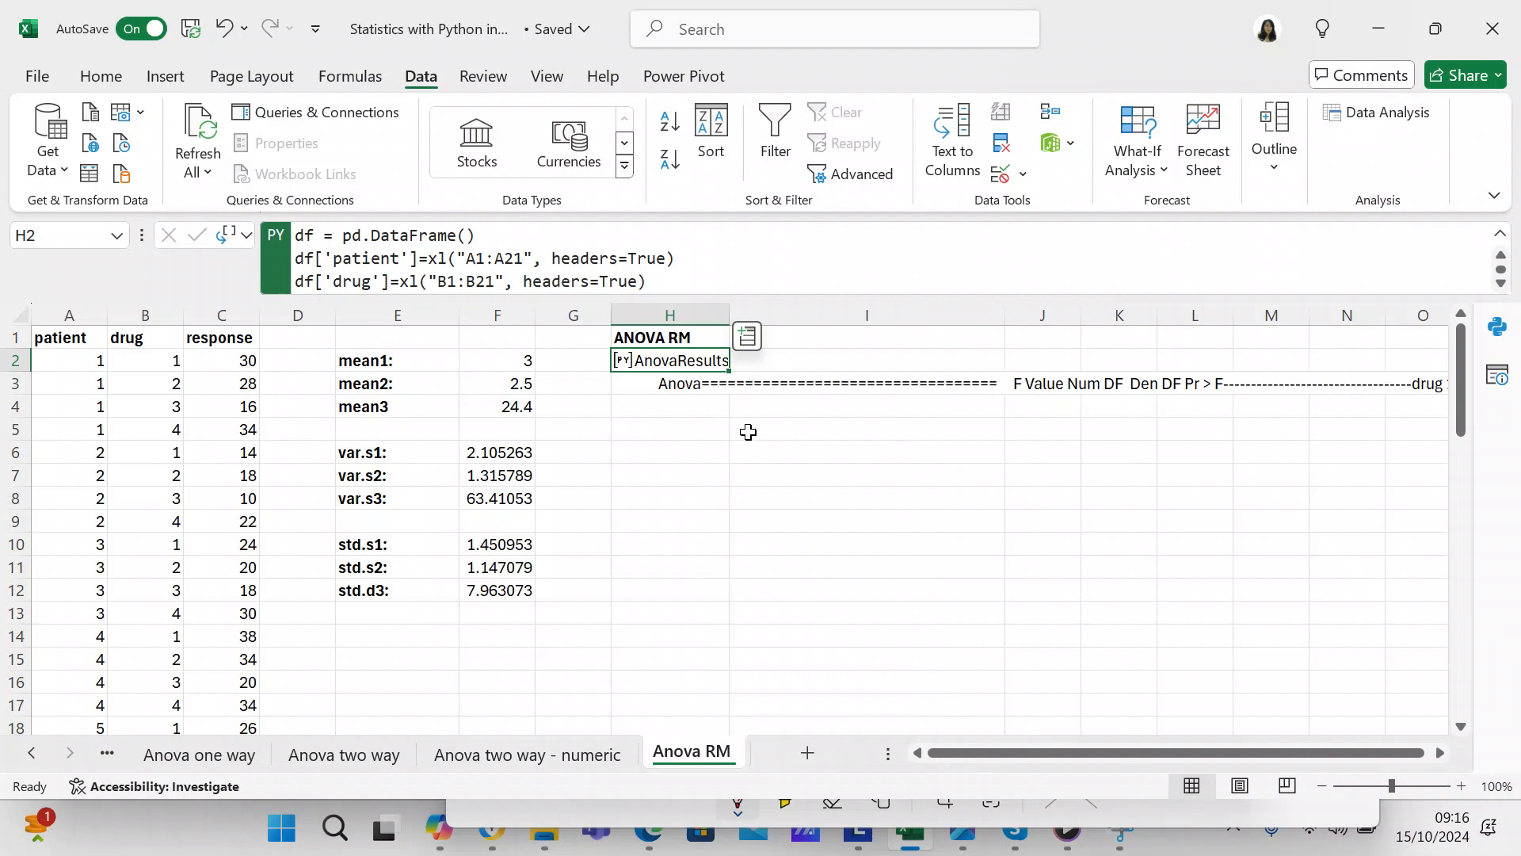
Examine the repeated-measures ANOVA output string in H3, from its start through the F Value, Num DF and Den DF headings
left_click(688, 386)
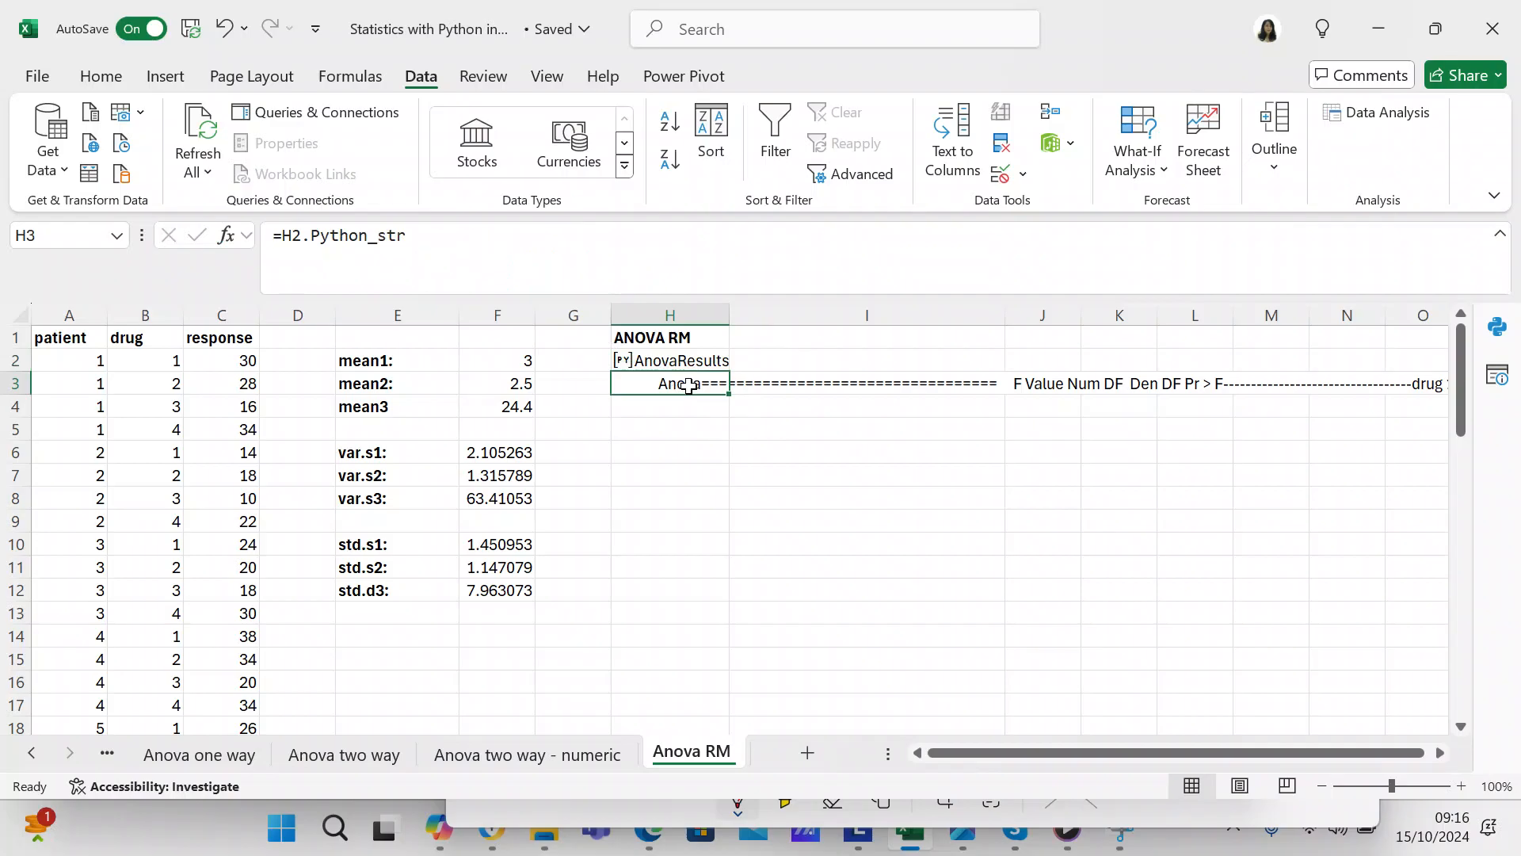
key("Right")
key("Right")
key("Right")
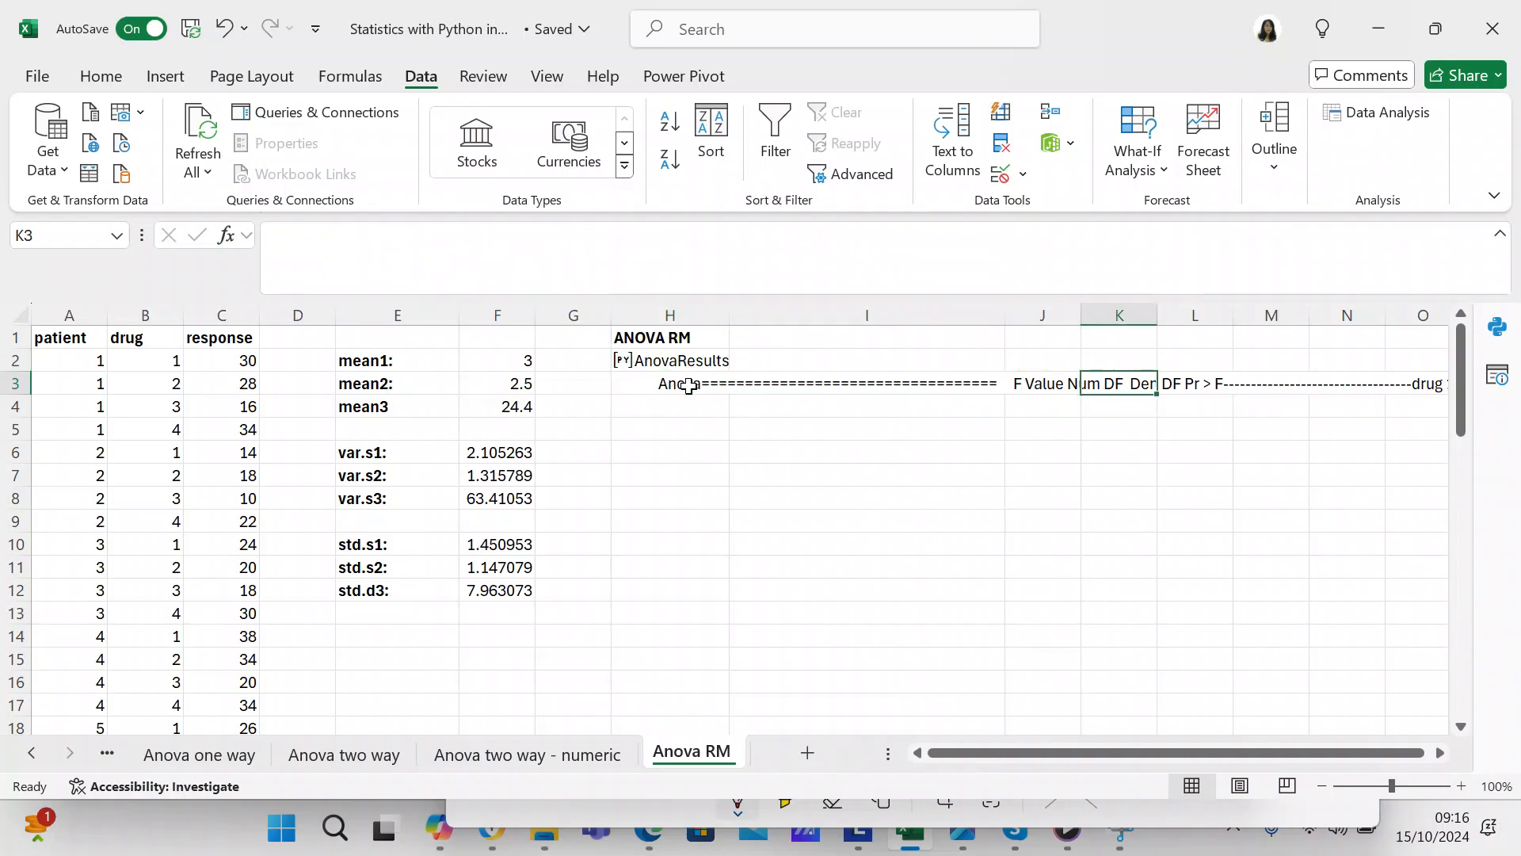
key("Left")
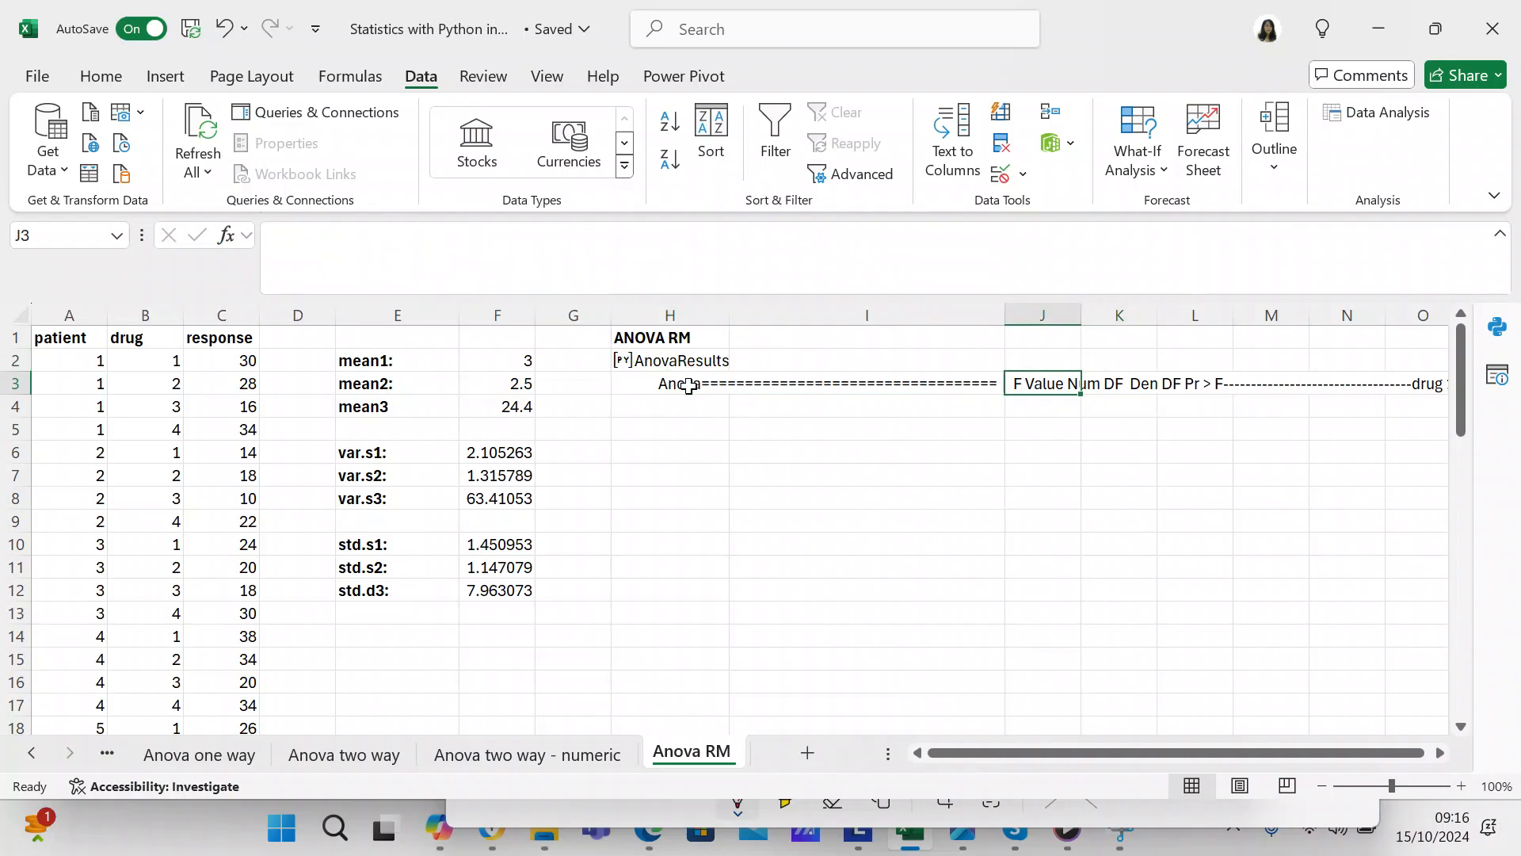
key("Right")
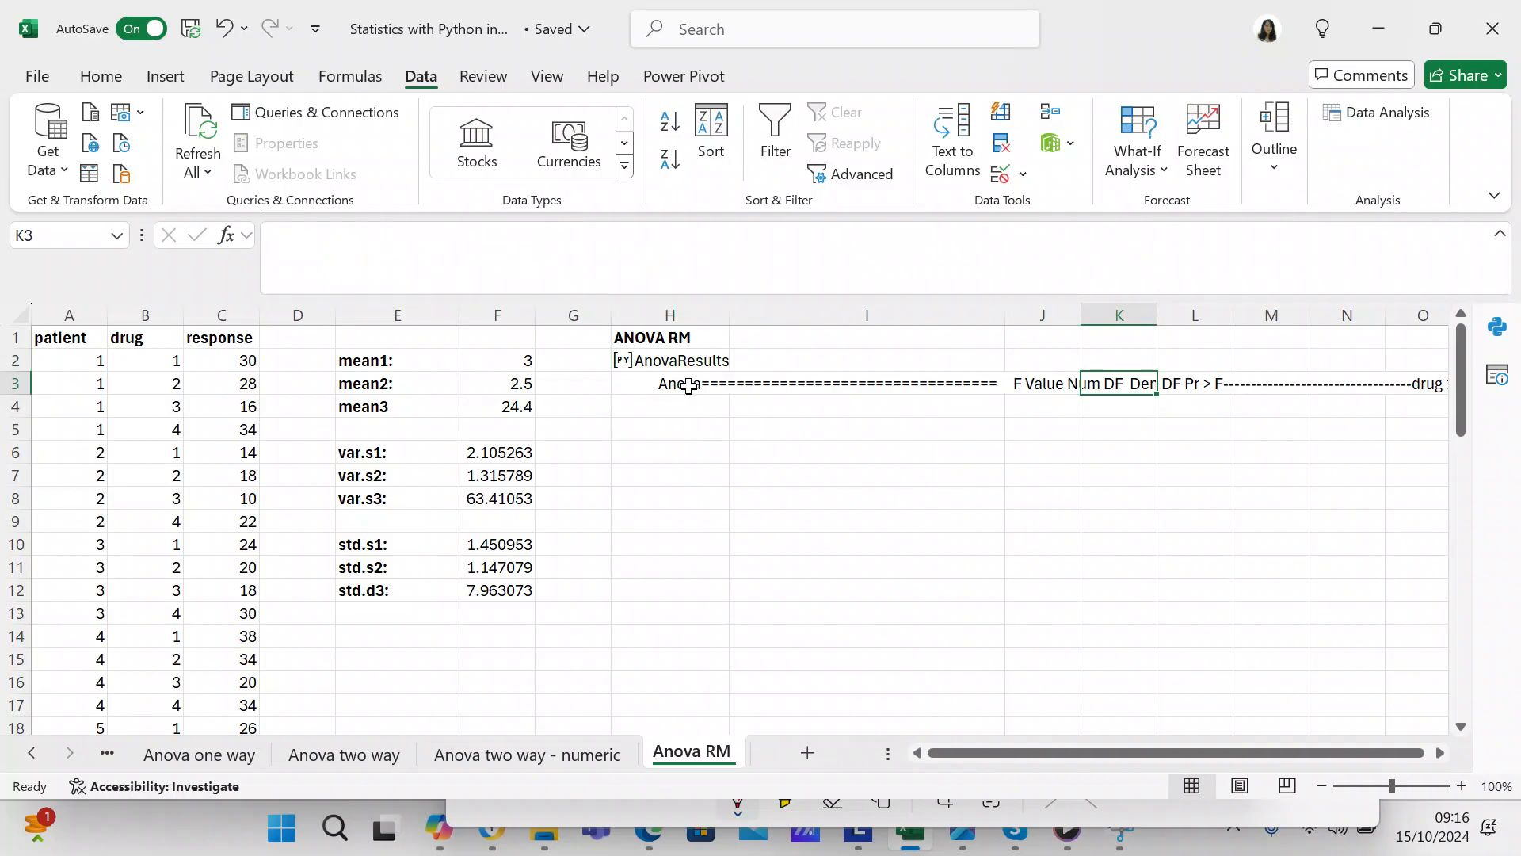
Read along the rest of the H3 output to the drug row's F value, degrees of freedom and p-value, then return to column A
key("Right")
key("Right")
key("Right")
key("Right")
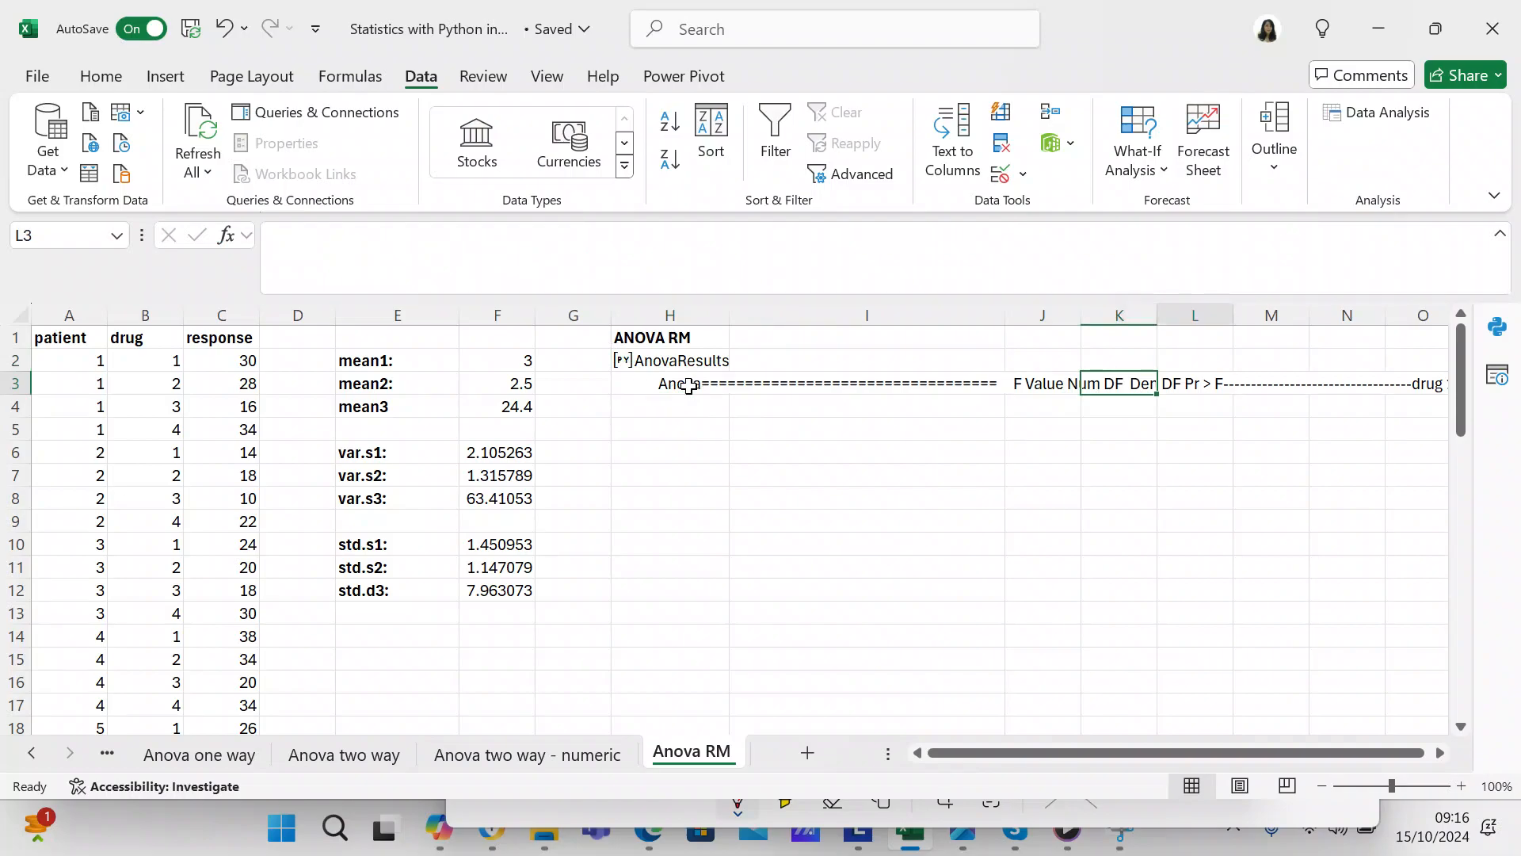
key("Right")
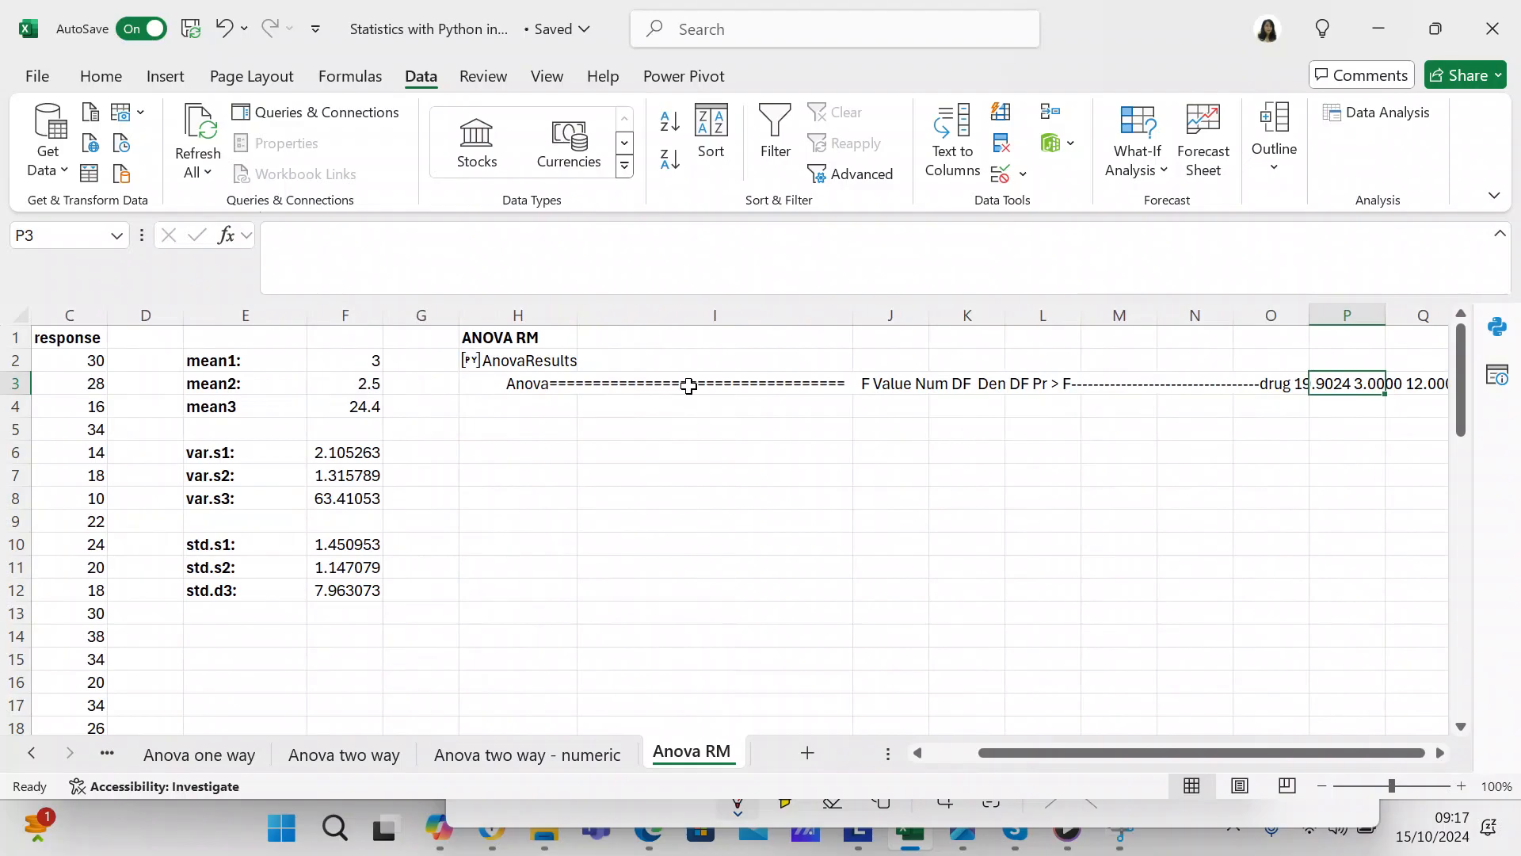
key("Right")
key("Right")
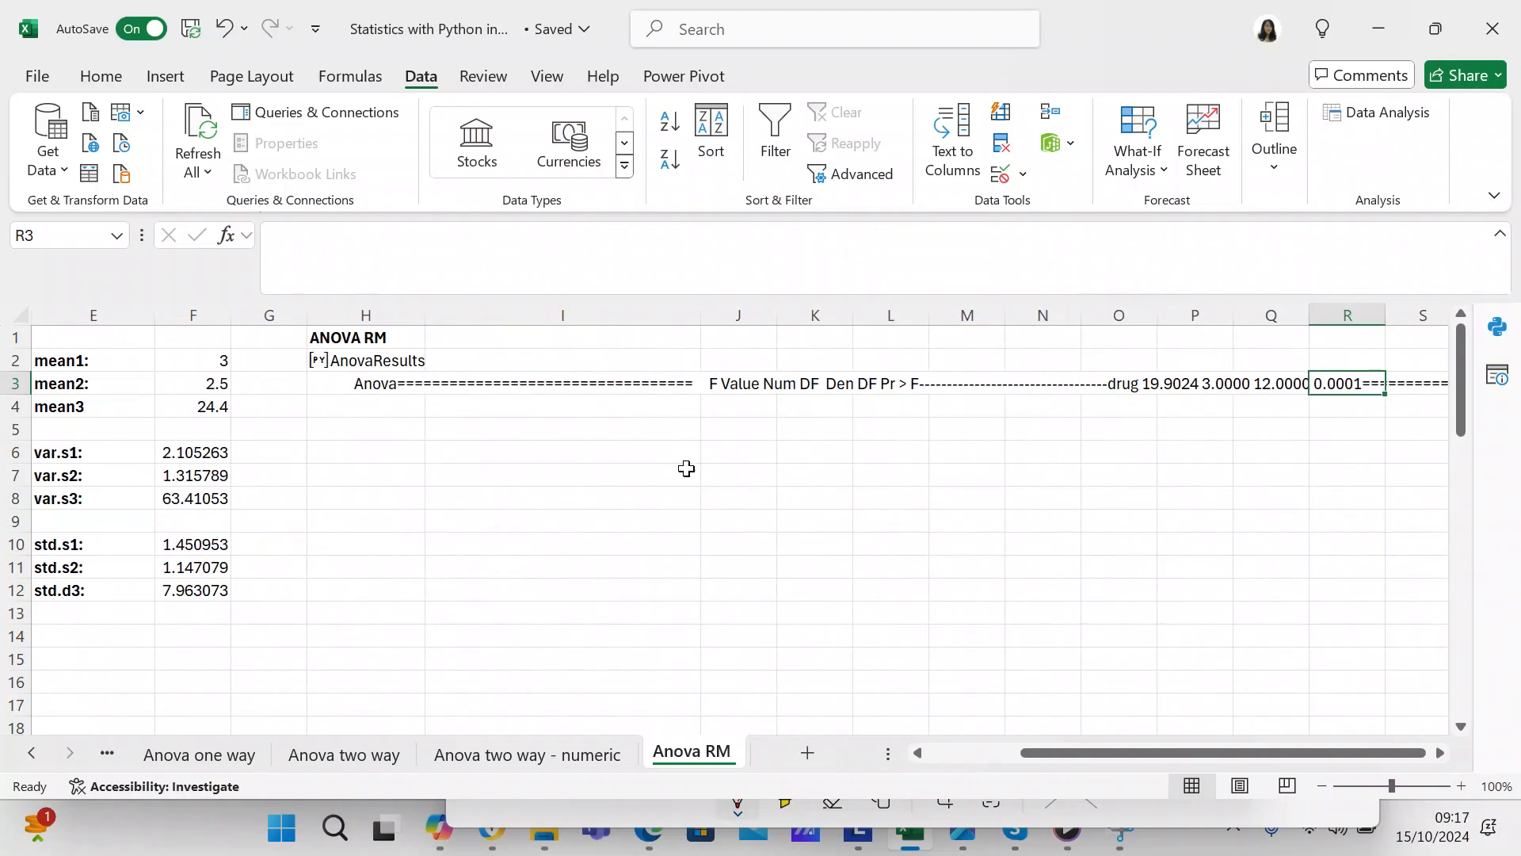
left_click(919, 763)
left_click(919, 763)
left_click(919, 762)
left_click(919, 762)
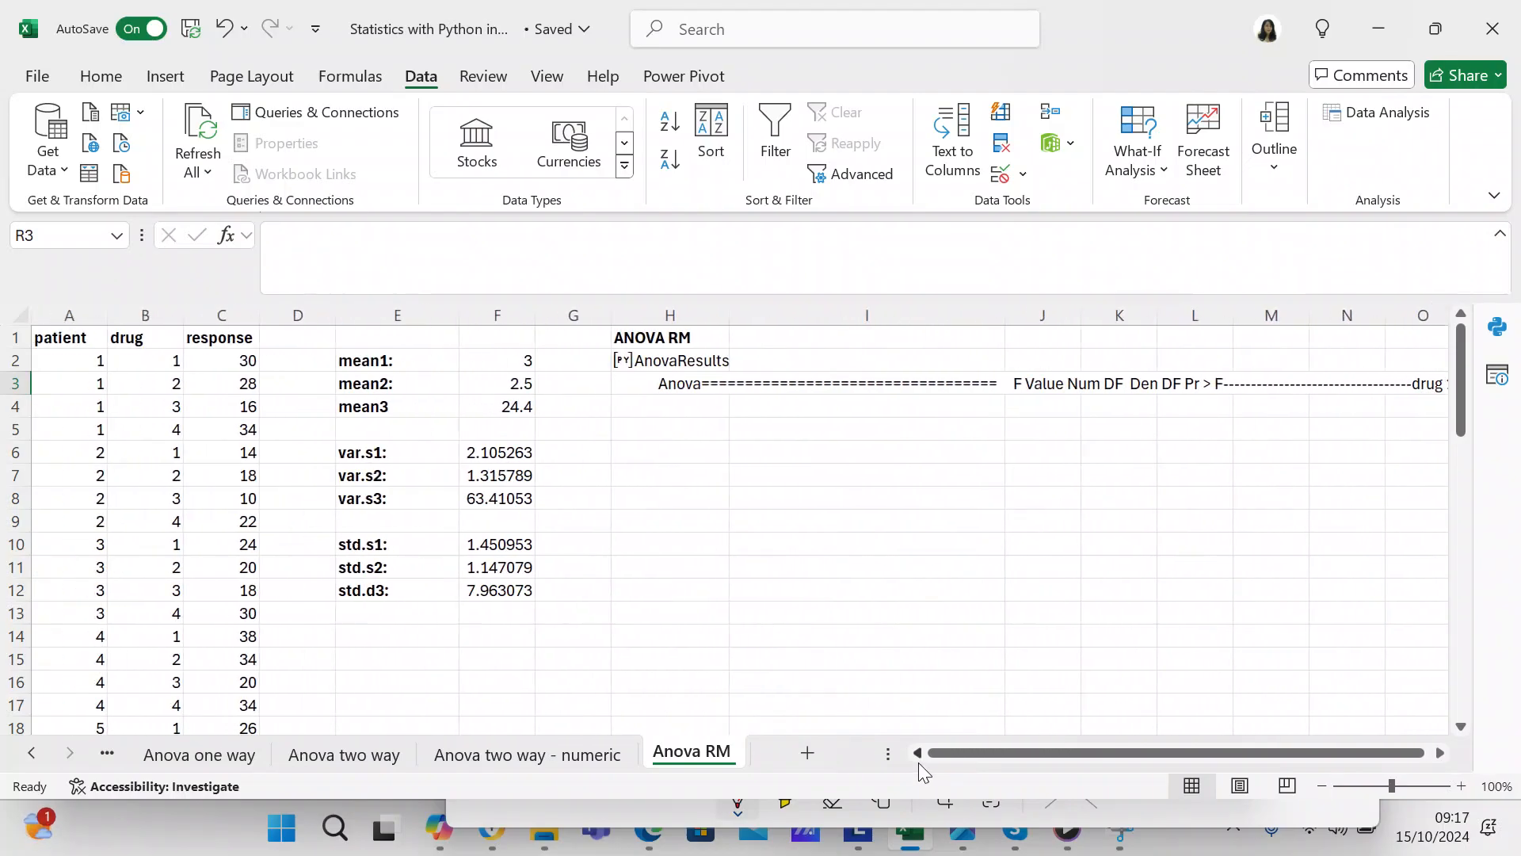